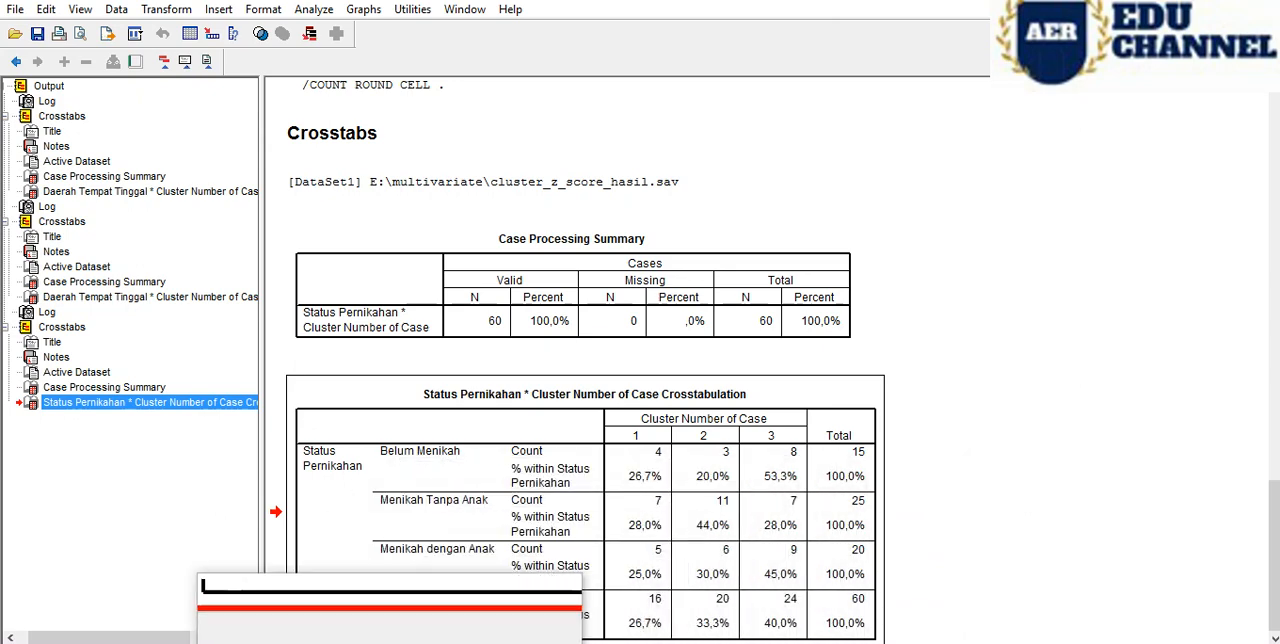
- Switch from the Crosstabs output to the cluster_z_score_hasil.sav data window
mouse_move(394, 642)
mouse_move(487, 608)
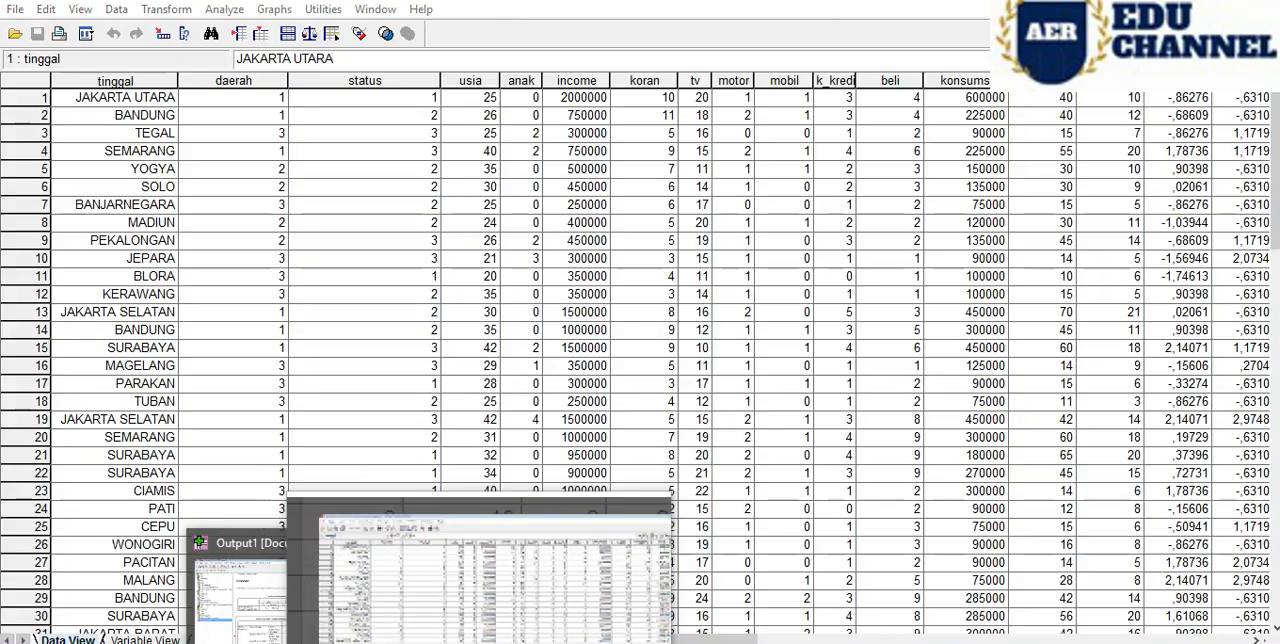
left_click(242, 585)
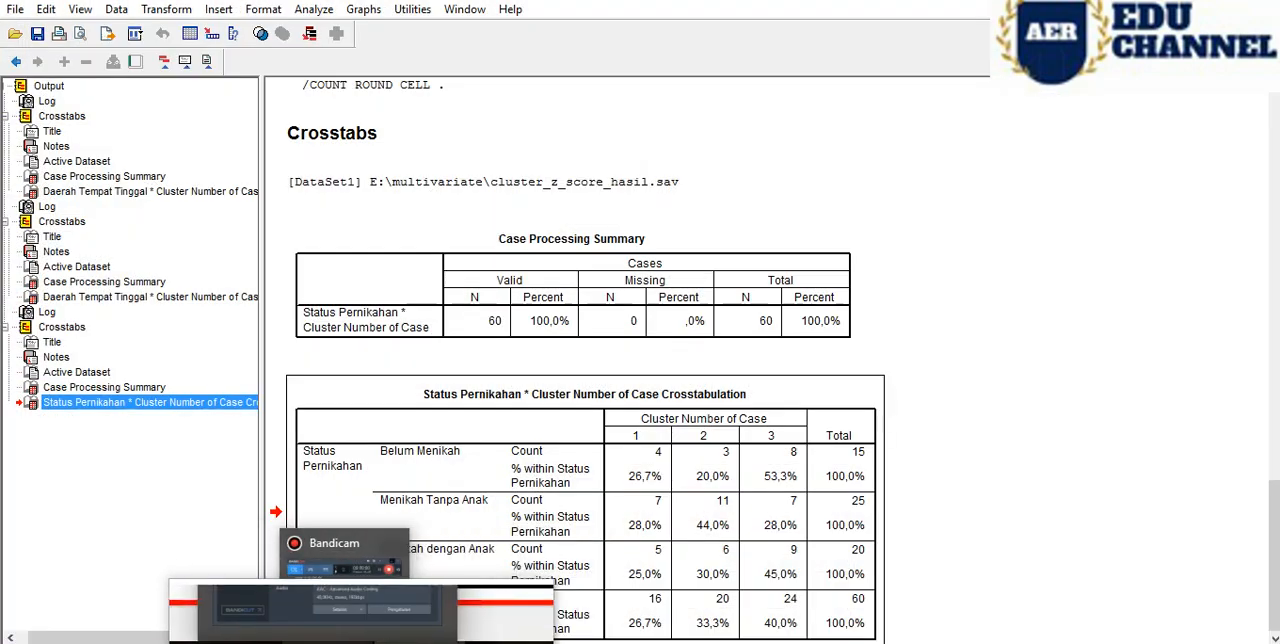
left_click(300, 641)
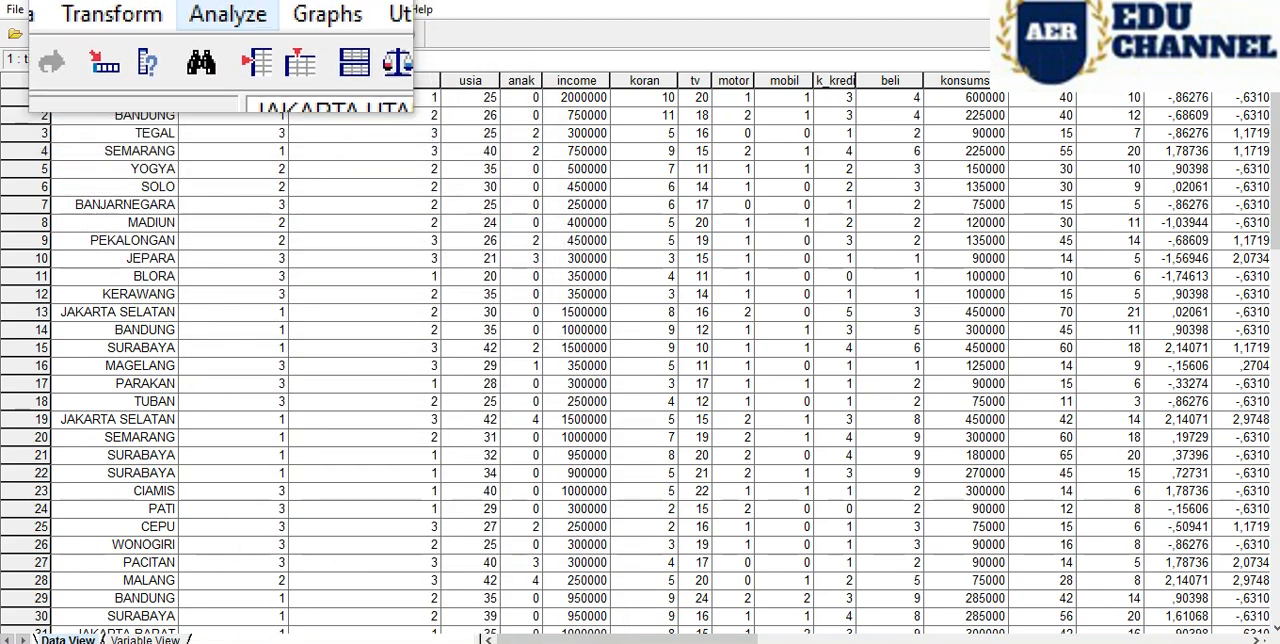
- Open the interactive Scatterplot dialog for the cluster dataset and consult the reference page for the variable assignments
left_click(274, 8)
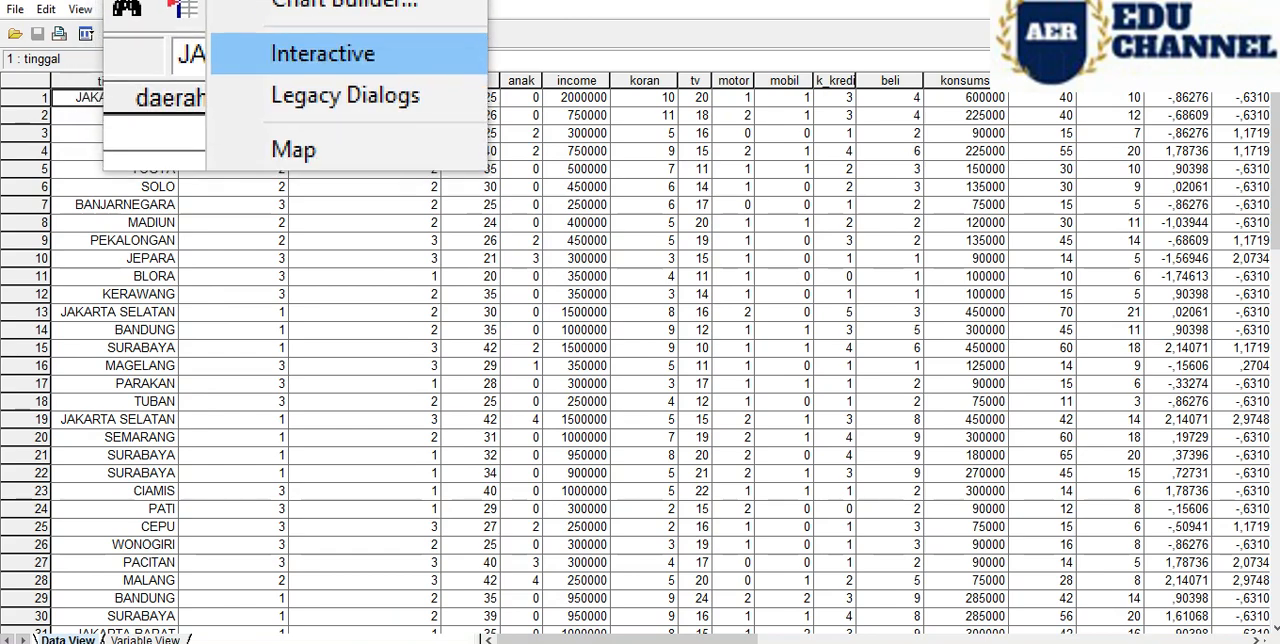
mouse_move(298, 58)
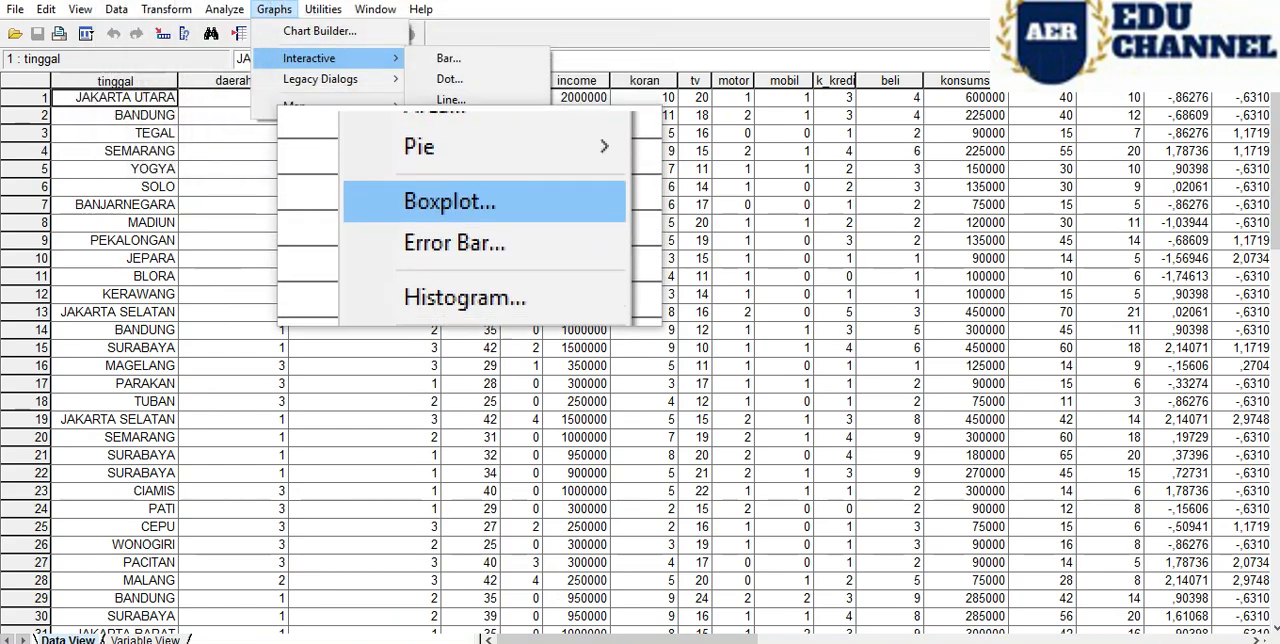
left_click(470, 278)
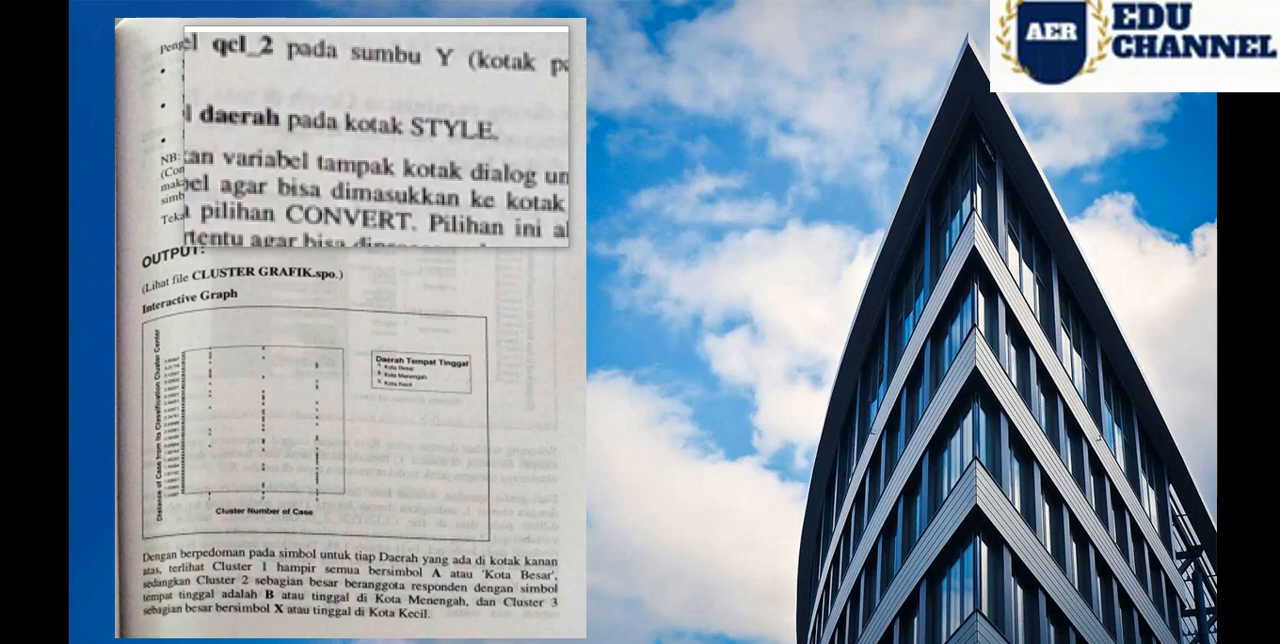
mouse_move(392, 641)
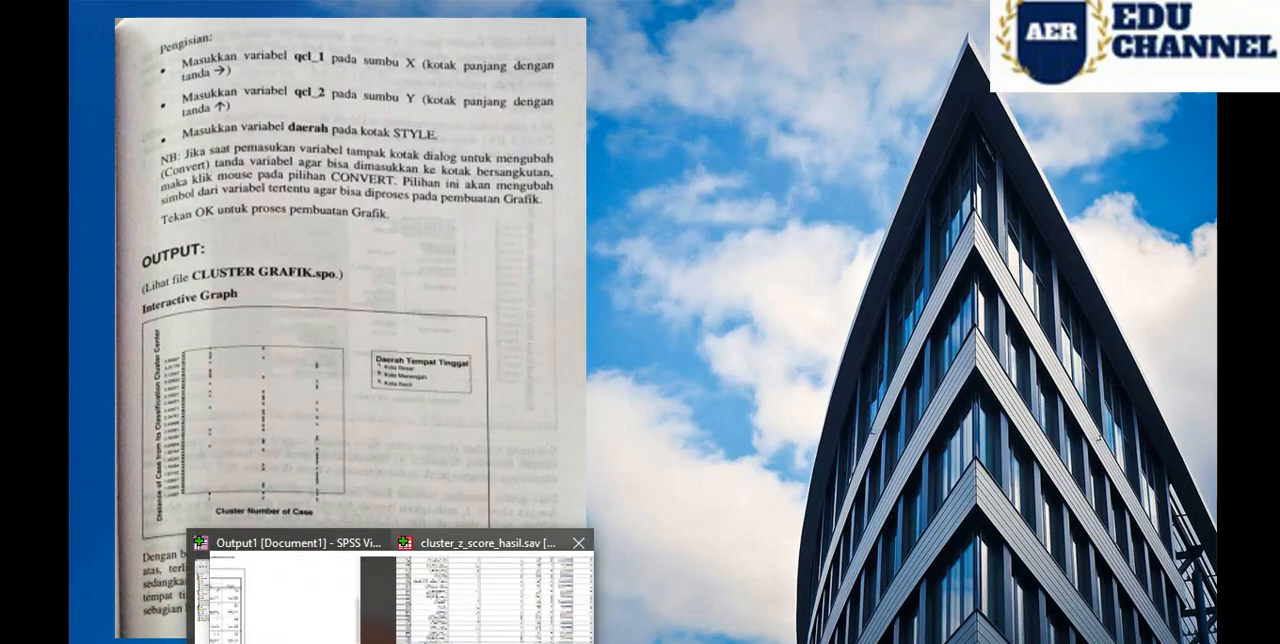
left_click(490, 585)
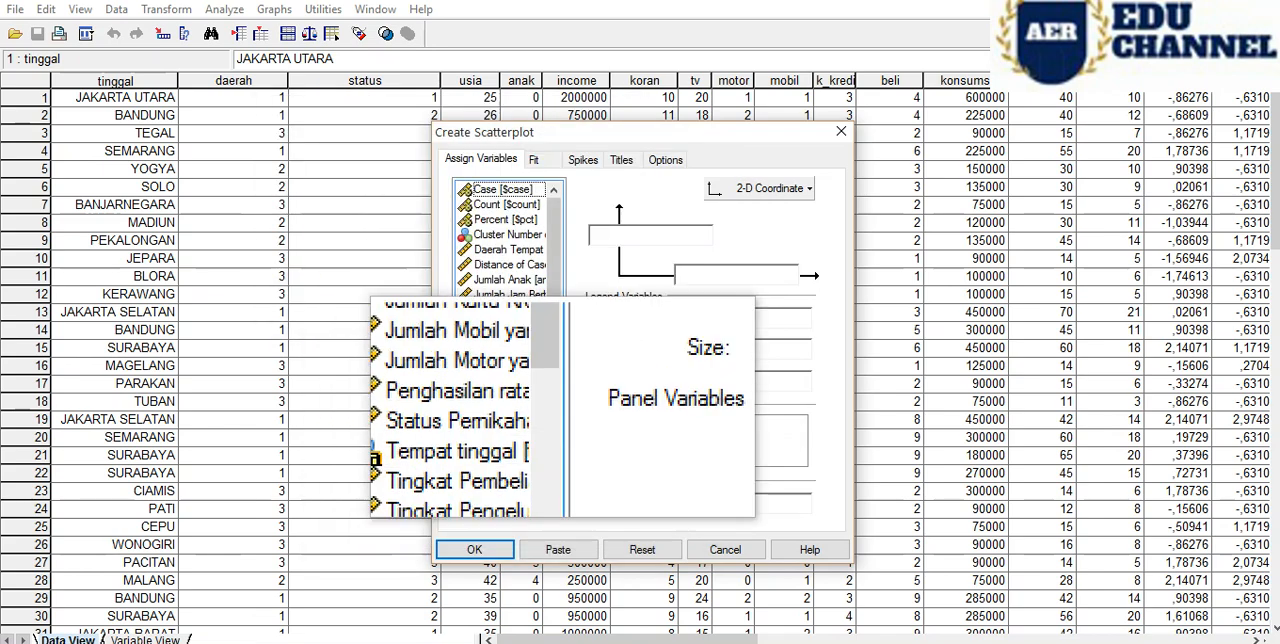
- Close the screen Magnifier while the scatterplot dialog's variable list is in view
left_click_drag(555, 299, 557, 435)
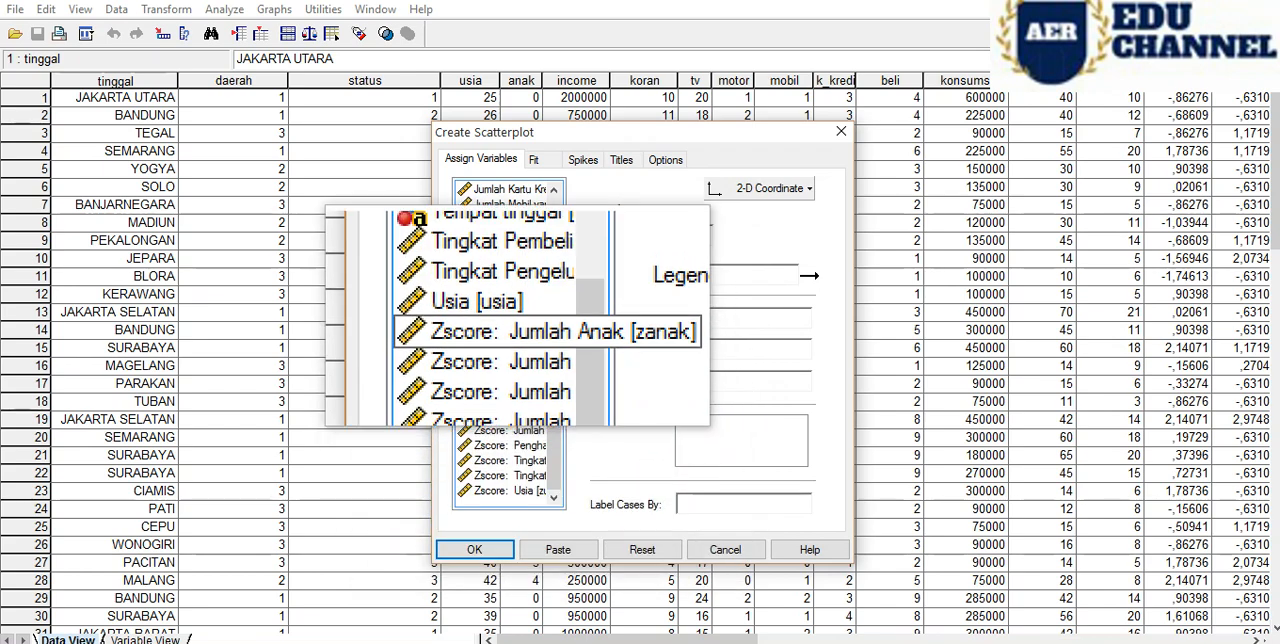
left_click(486, 642)
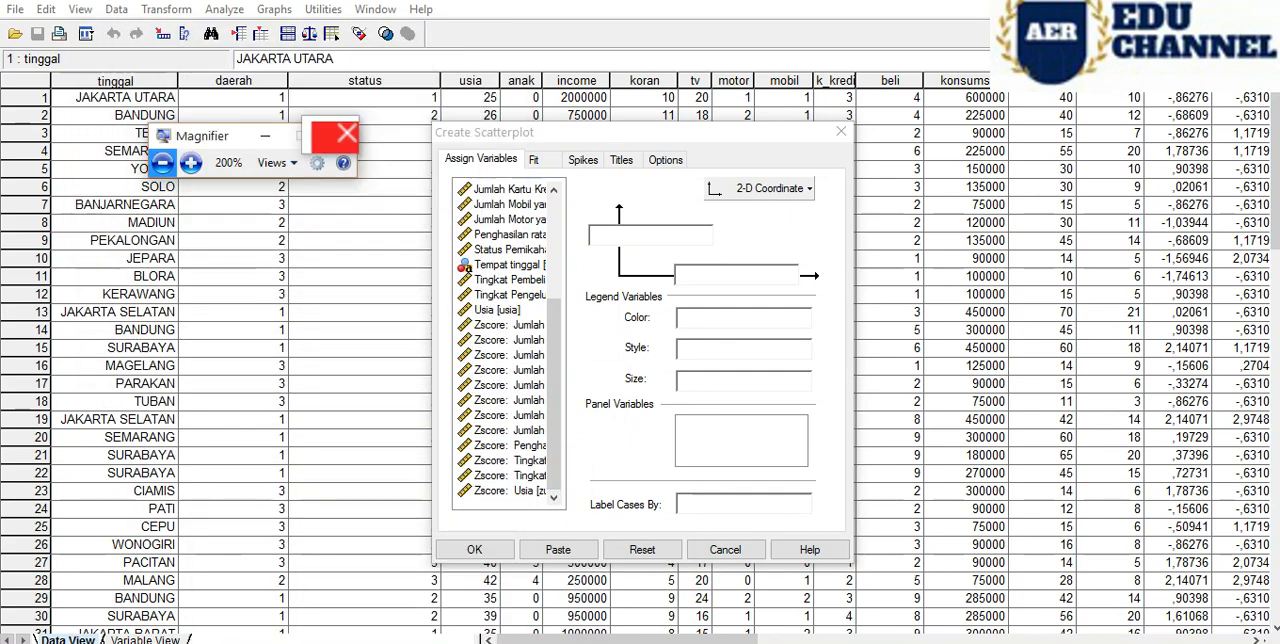
left_click(334, 131)
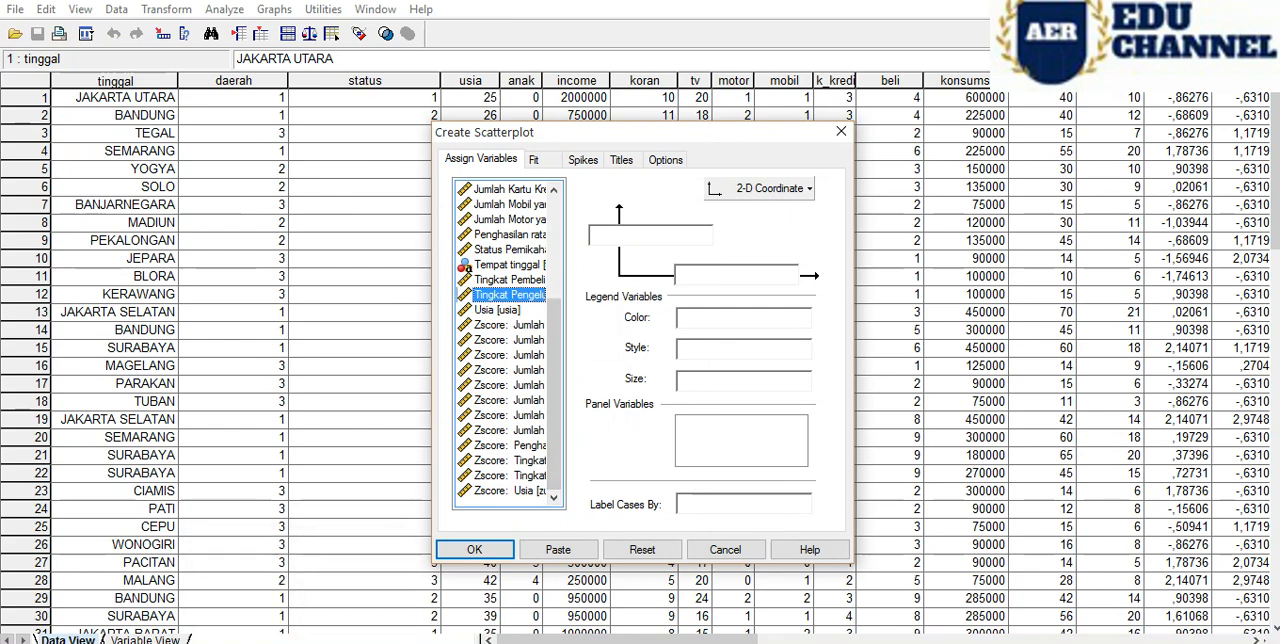
- Examine the full names of the Zscore variables in the scatterplot's source list, from Jumlah Anak to Usia
left_click(508, 325)
left_click(508, 355)
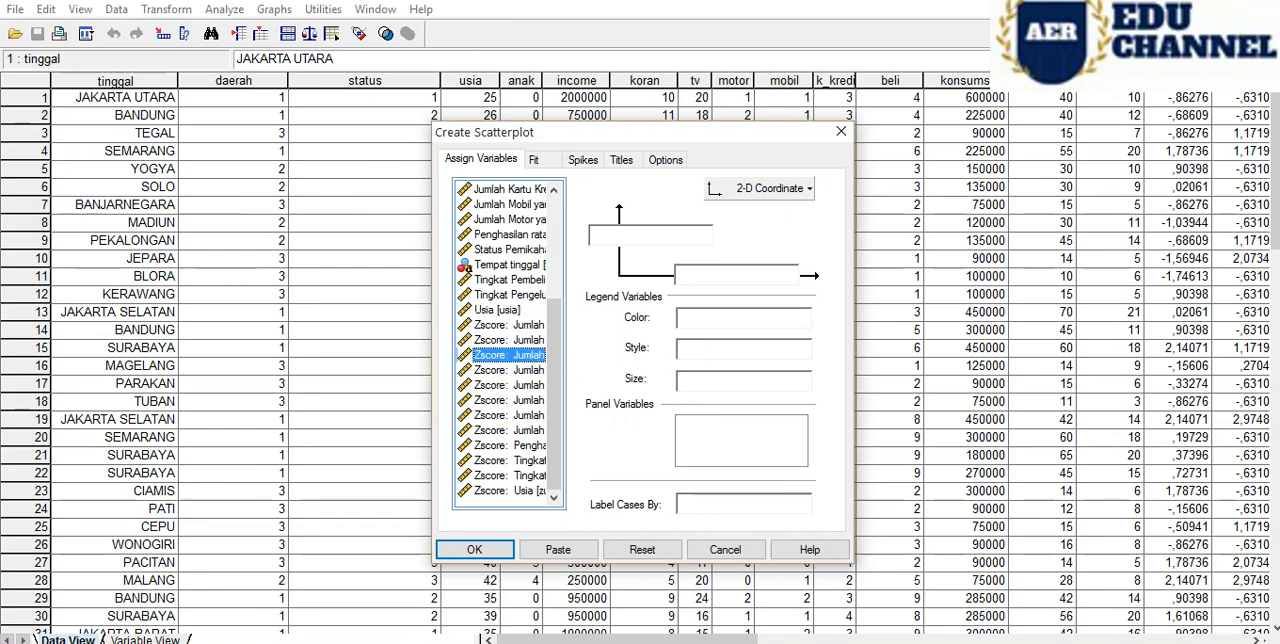
left_click(508, 370)
left_click(508, 400)
left_click(508, 430)
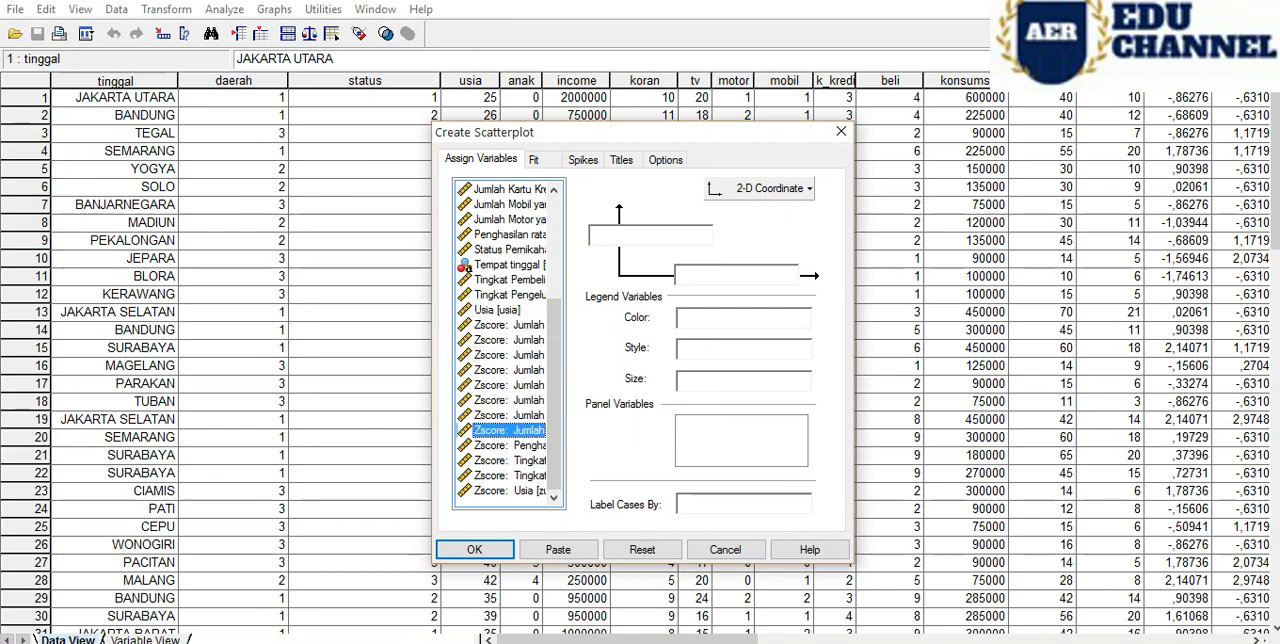
left_click(508, 445)
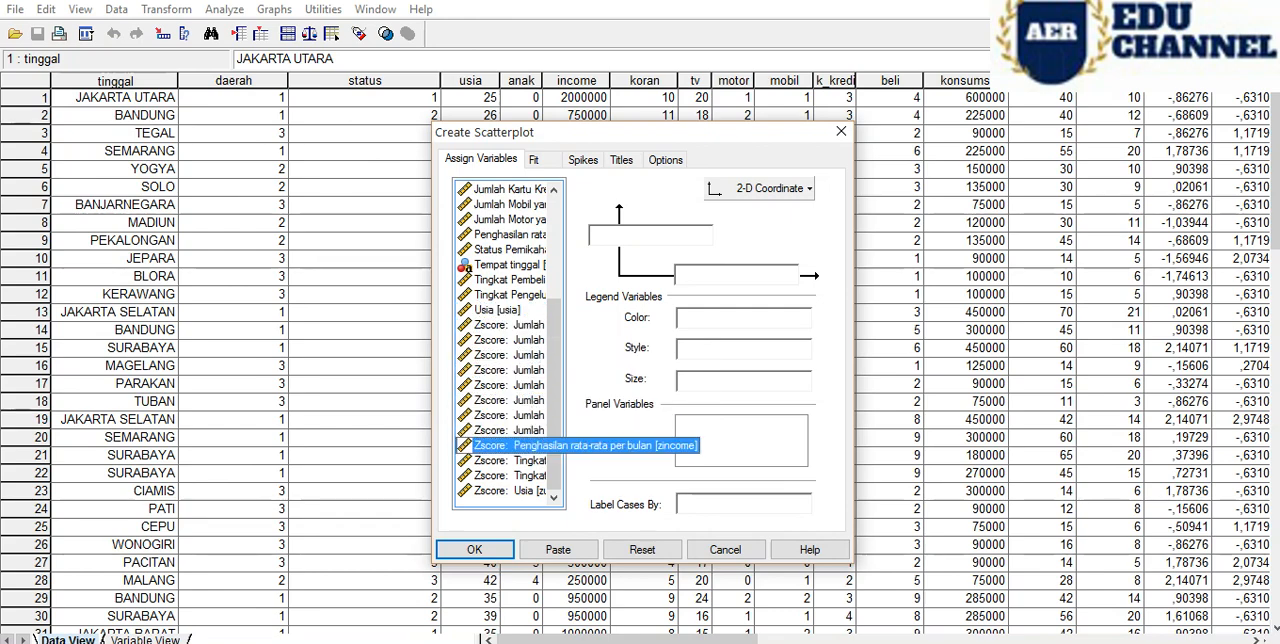
left_click(508, 460)
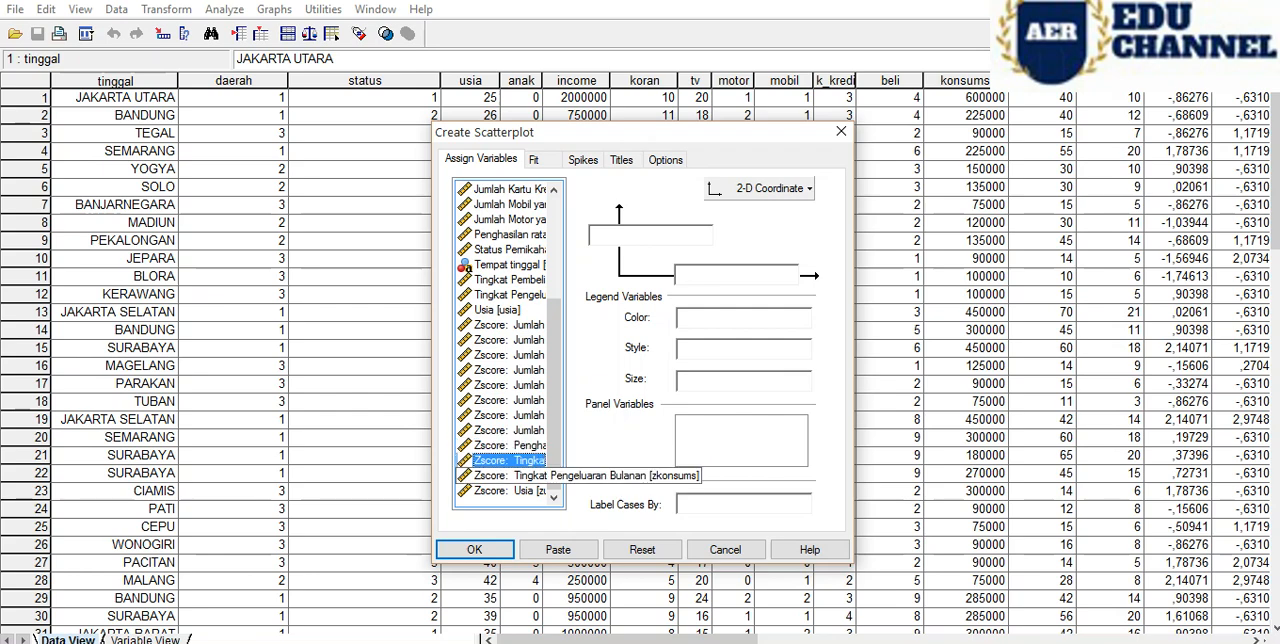
left_click(508, 475)
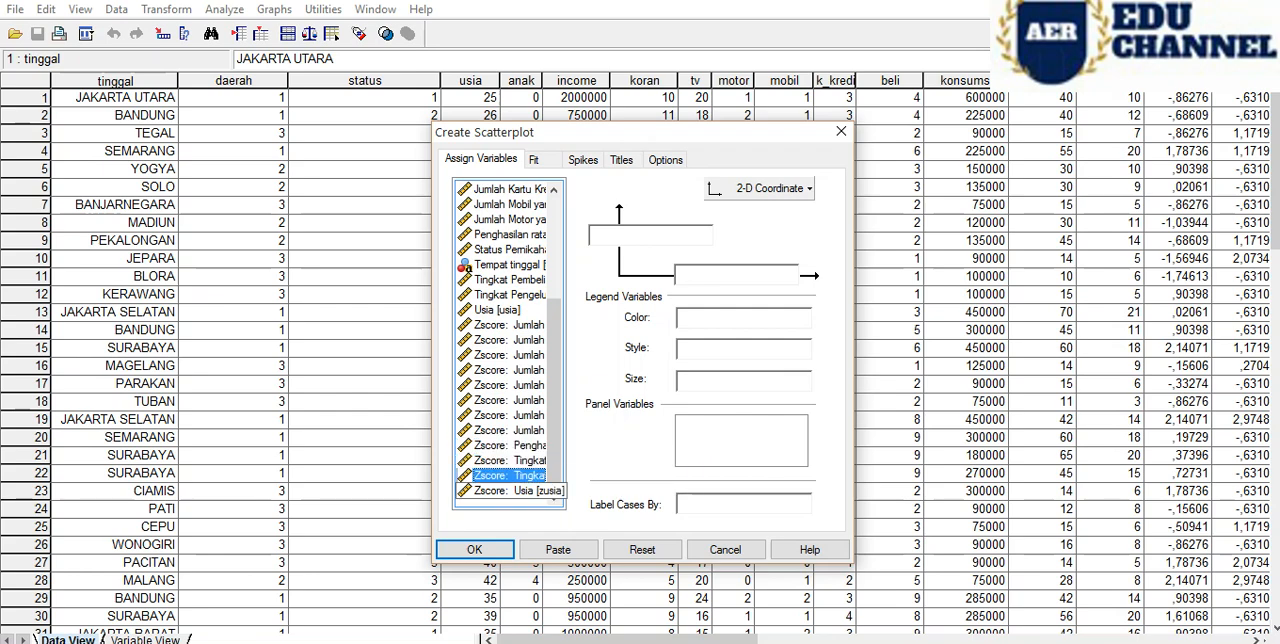
left_click(508, 490)
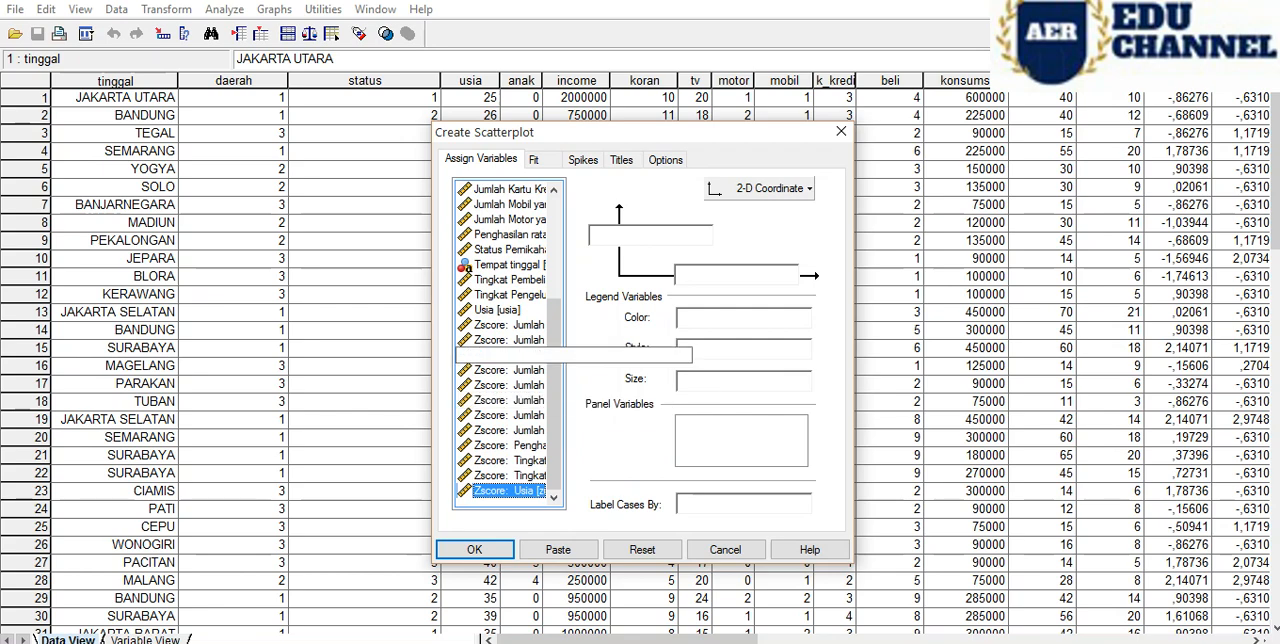
left_click(508, 324)
left_click(508, 264)
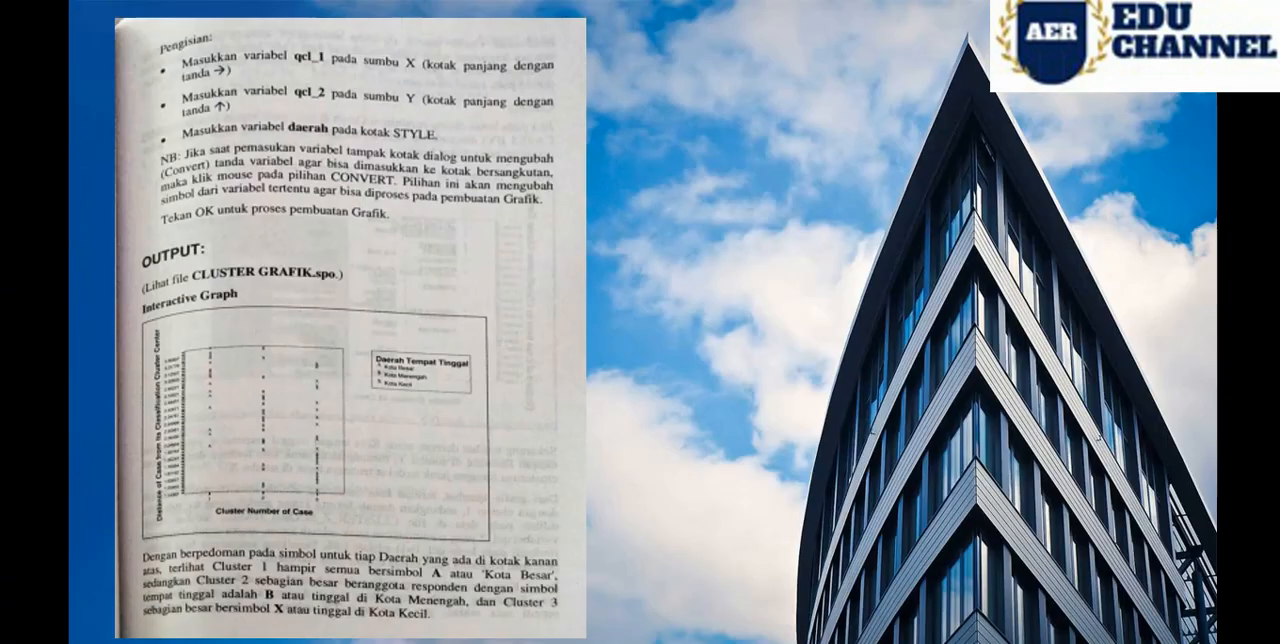
- Return to the scatterplot dialog and recheck the Zscore, Tingkat and Status Pernikahan variables for the ones needed on the axes
mouse_move(391, 641)
left_click(492, 596)
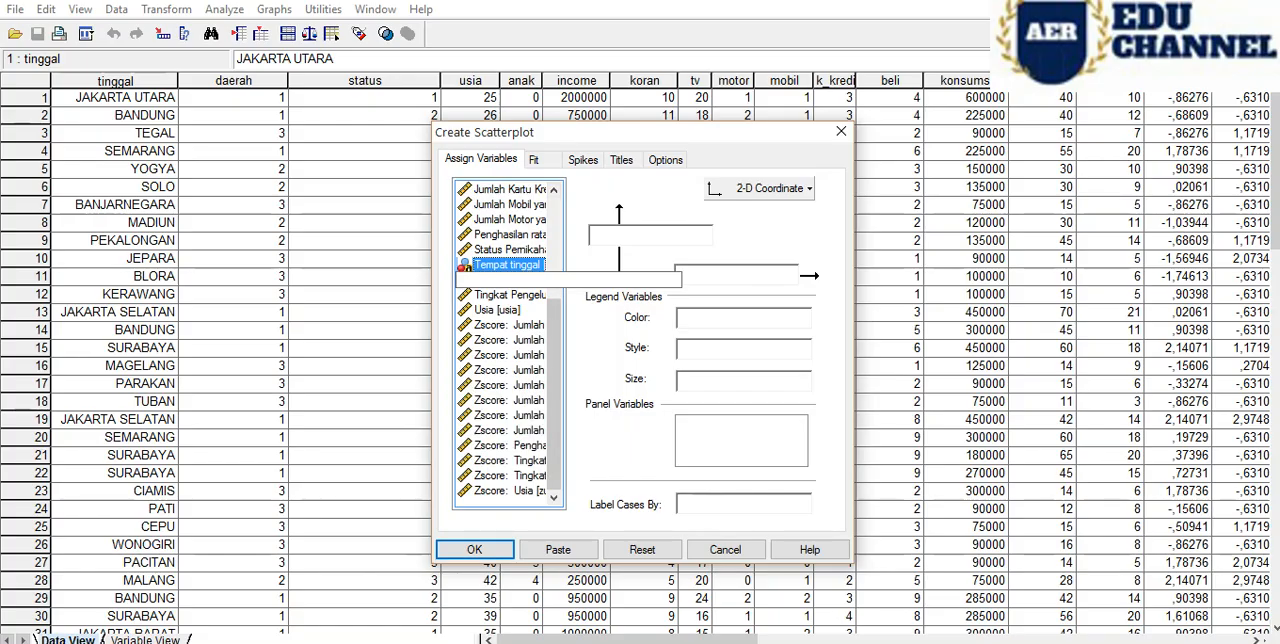
left_click(510, 325)
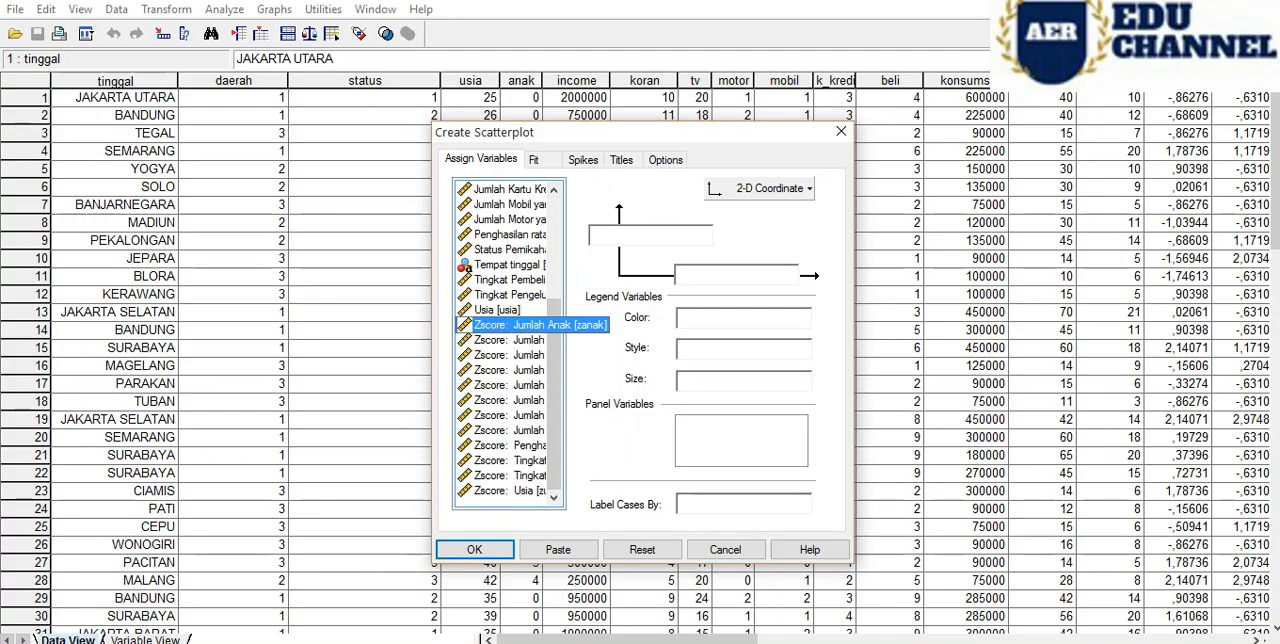
left_click(463, 341)
left_click(460, 355)
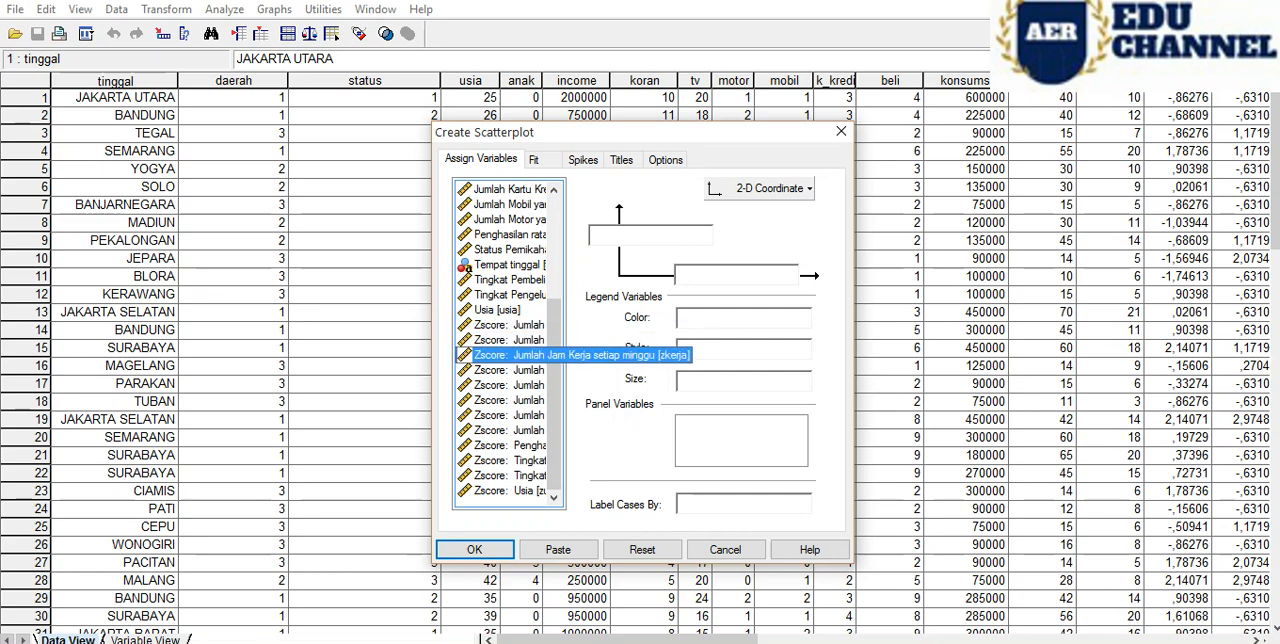
left_click(462, 370)
left_click(462, 385)
left_click(462, 400)
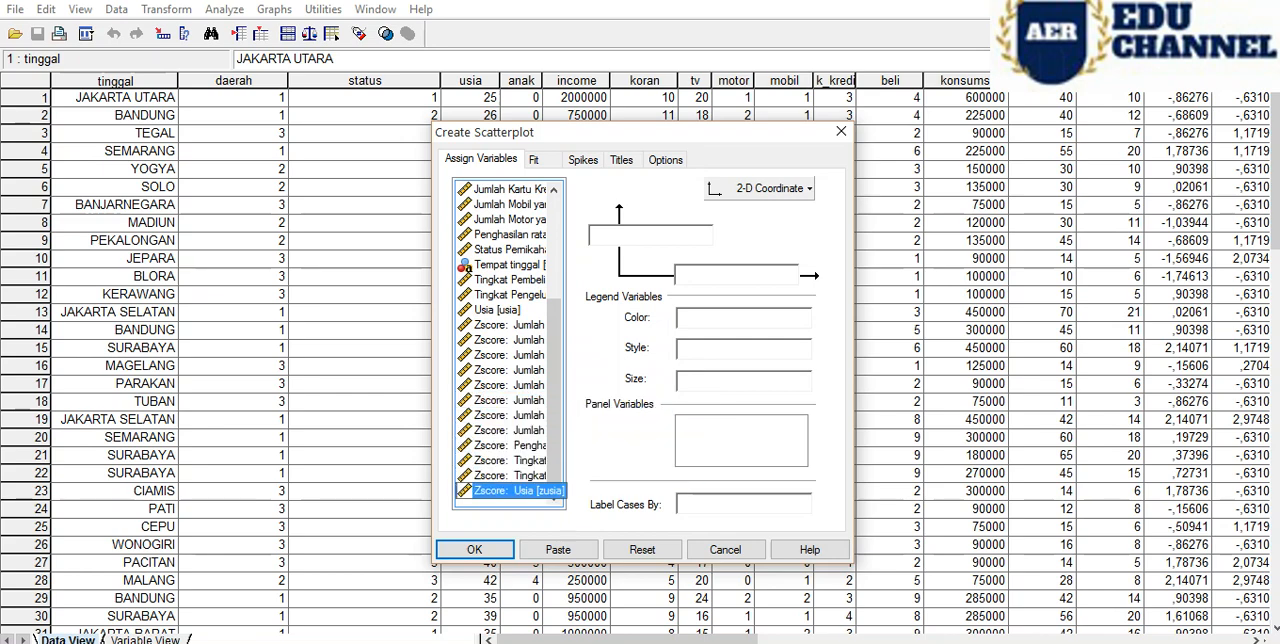
left_click(510, 280)
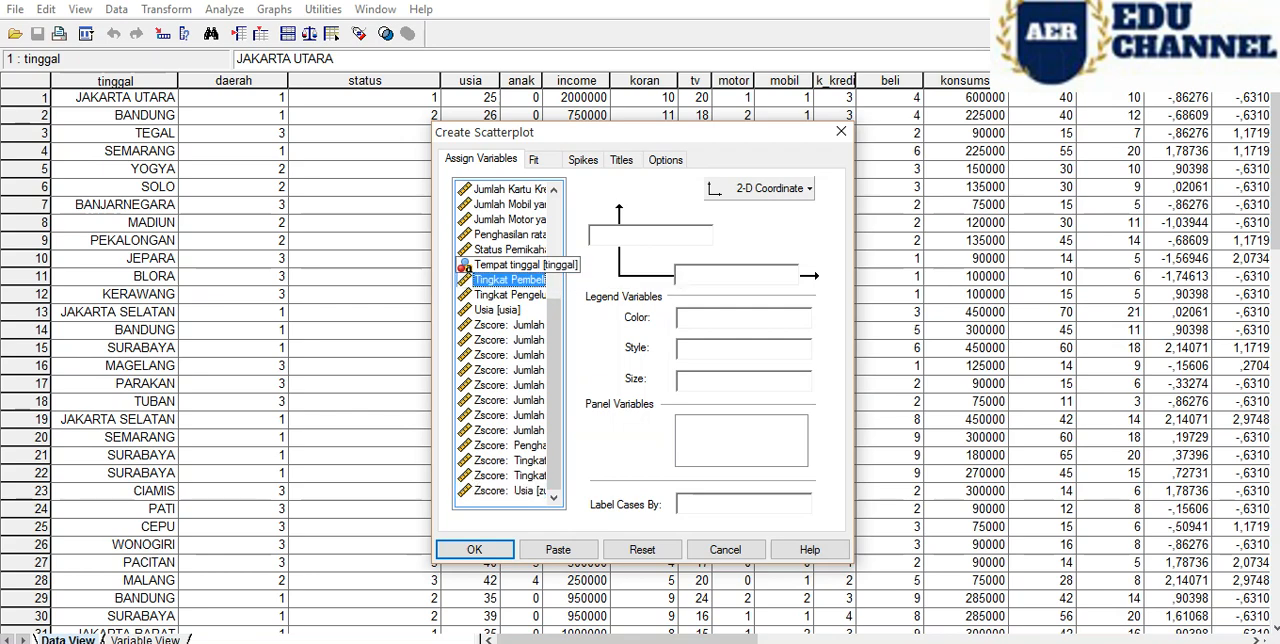
left_click(510, 249)
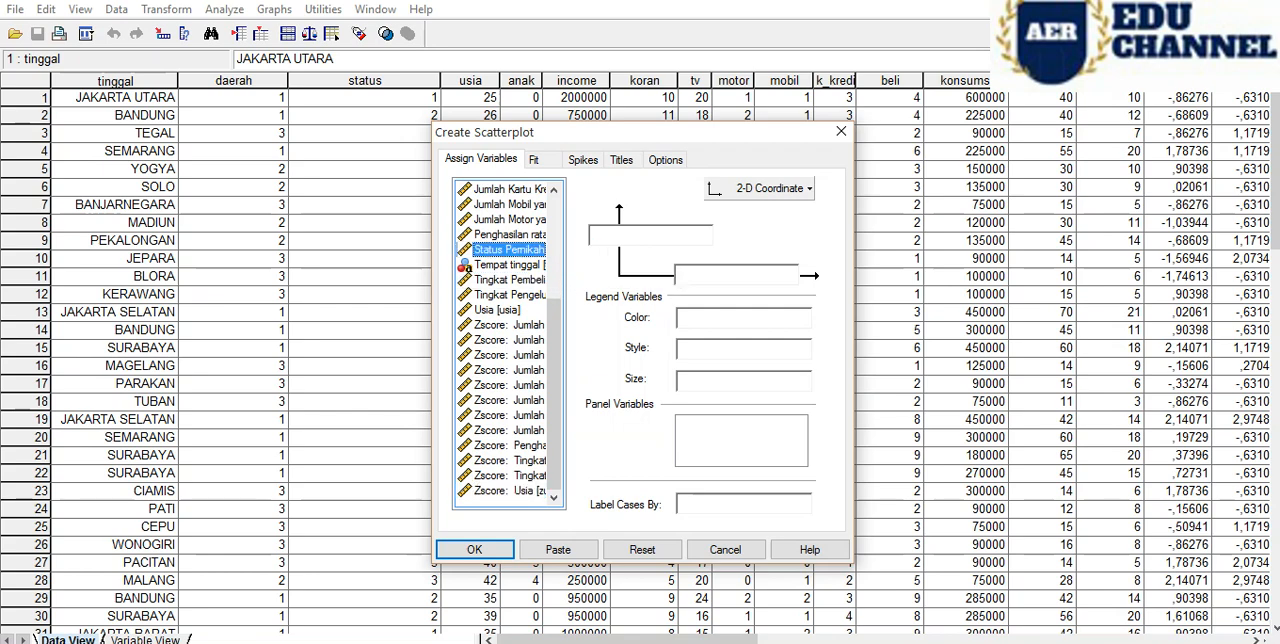
left_click(510, 295)
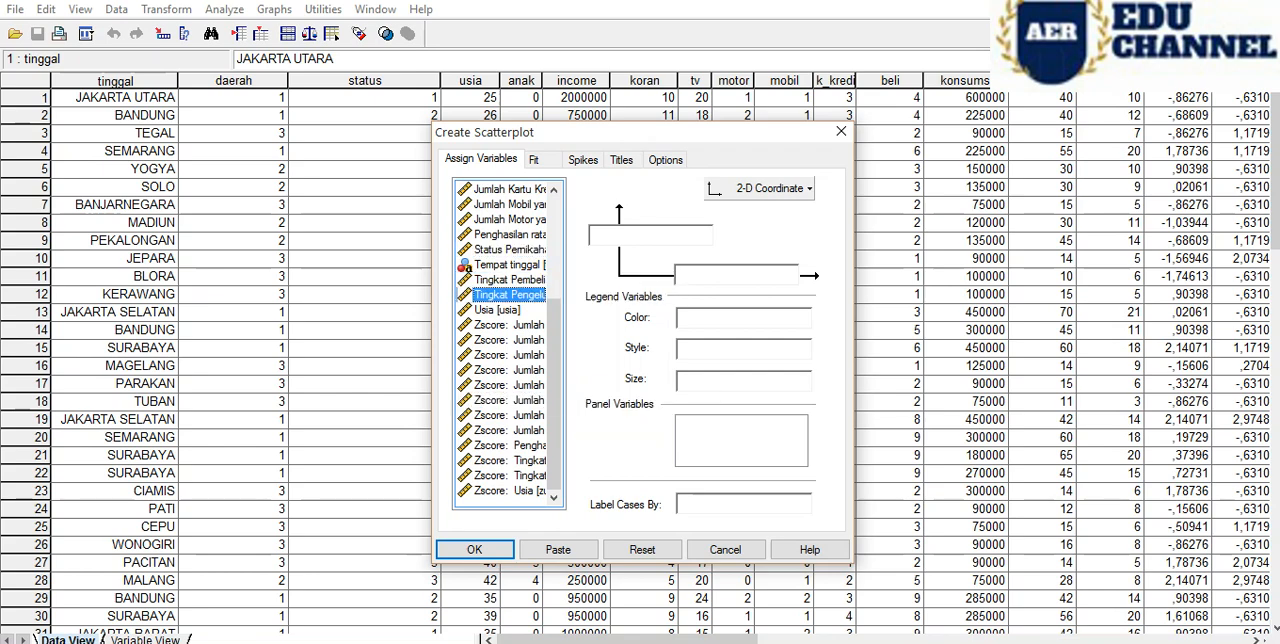
left_click(510, 325)
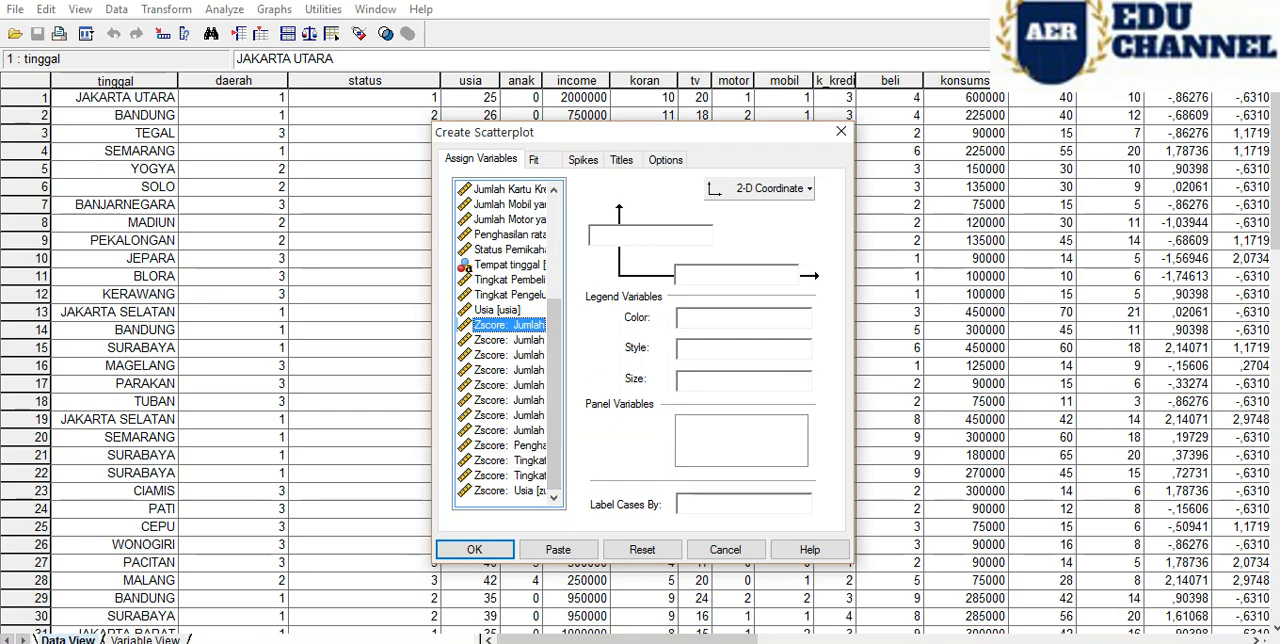
- Search the scatterplot's whole source variable list again for the axis variables, and cancel the dialog
scroll(508, 345, "up", 4)
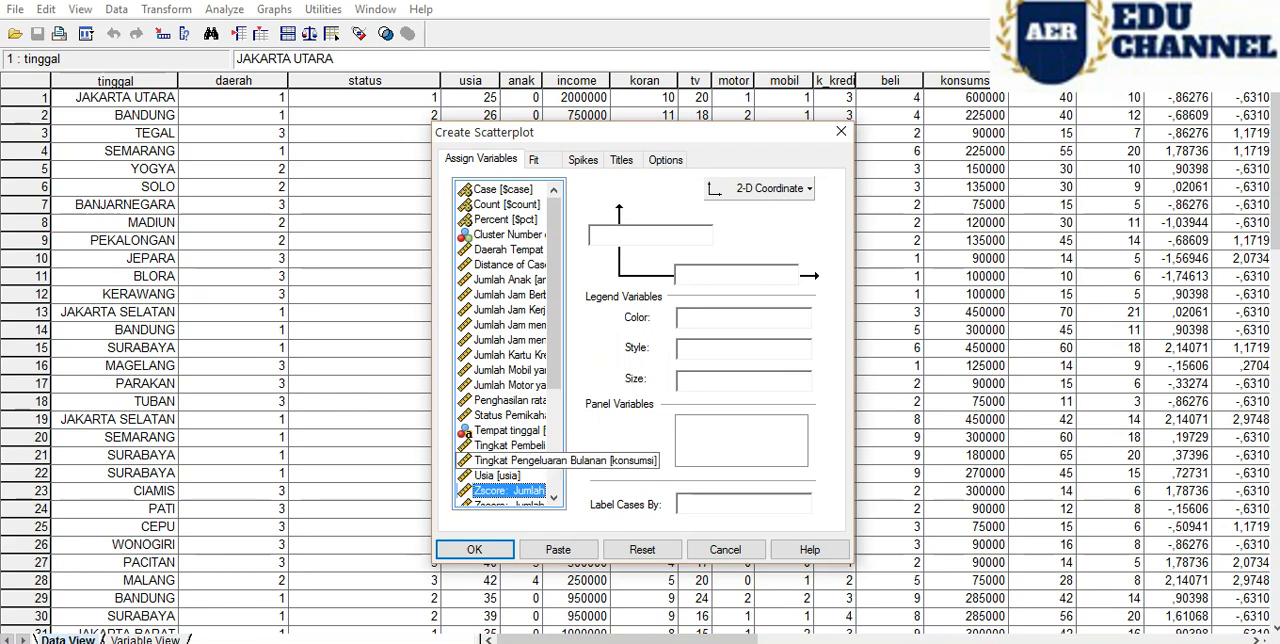
left_click(497, 475)
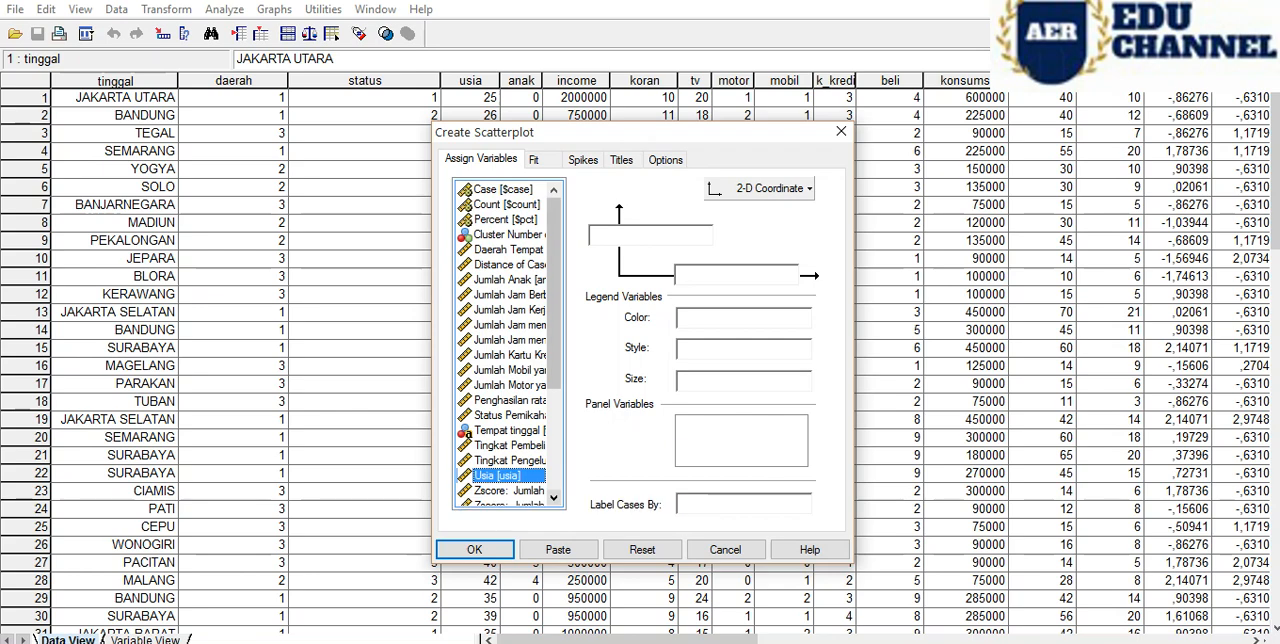
left_click(554, 497)
left_click(554, 497)
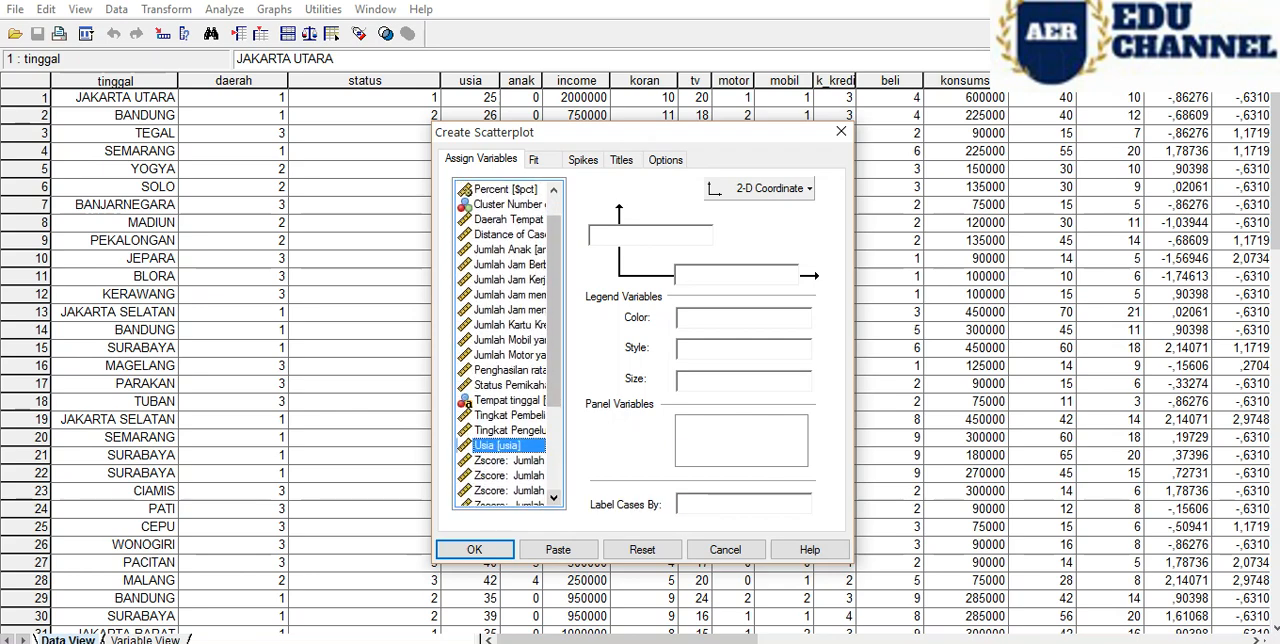
left_click(509, 475)
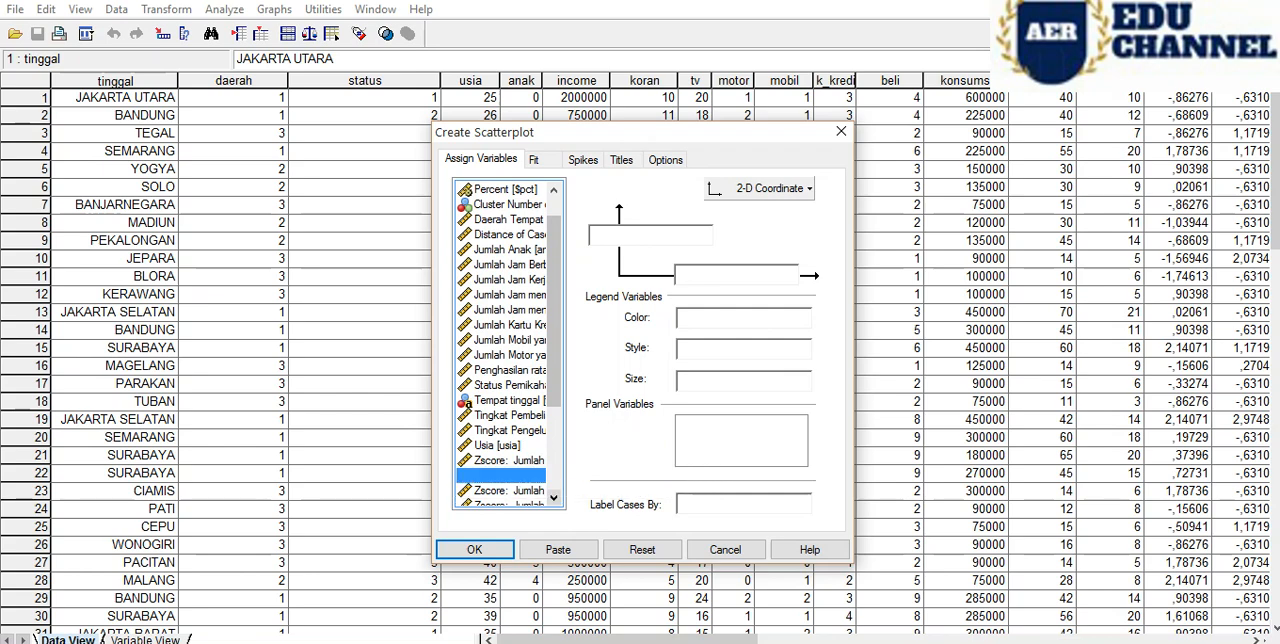
left_click_drag(554, 358, 554, 453)
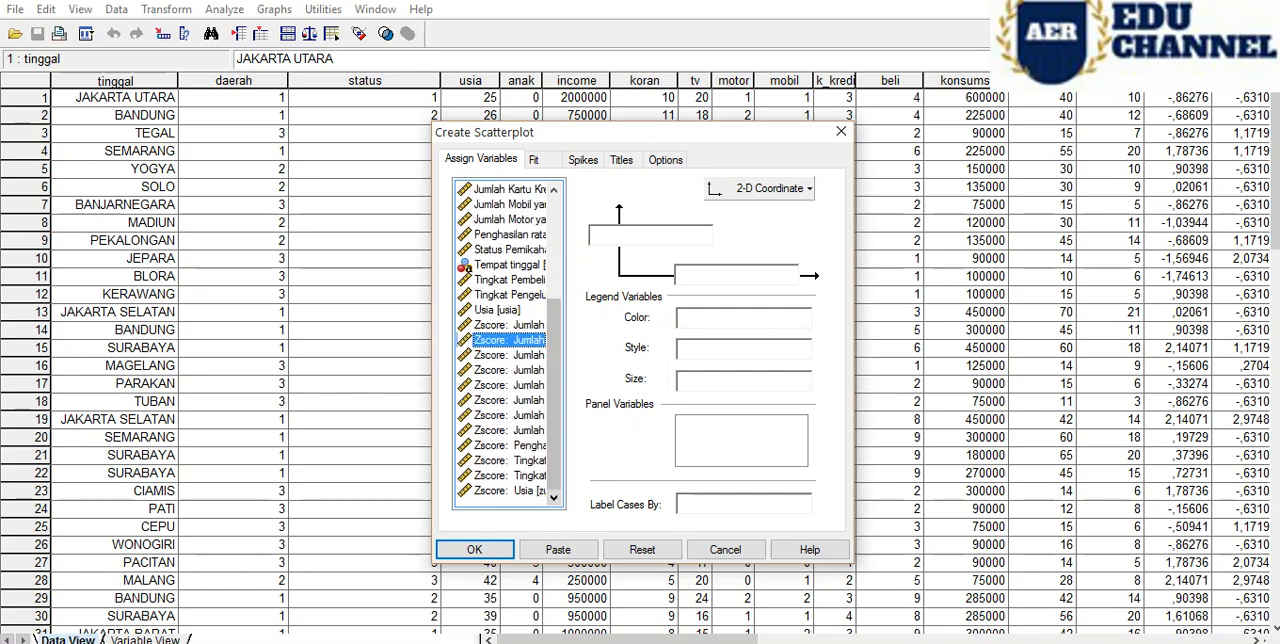
left_click(509, 370)
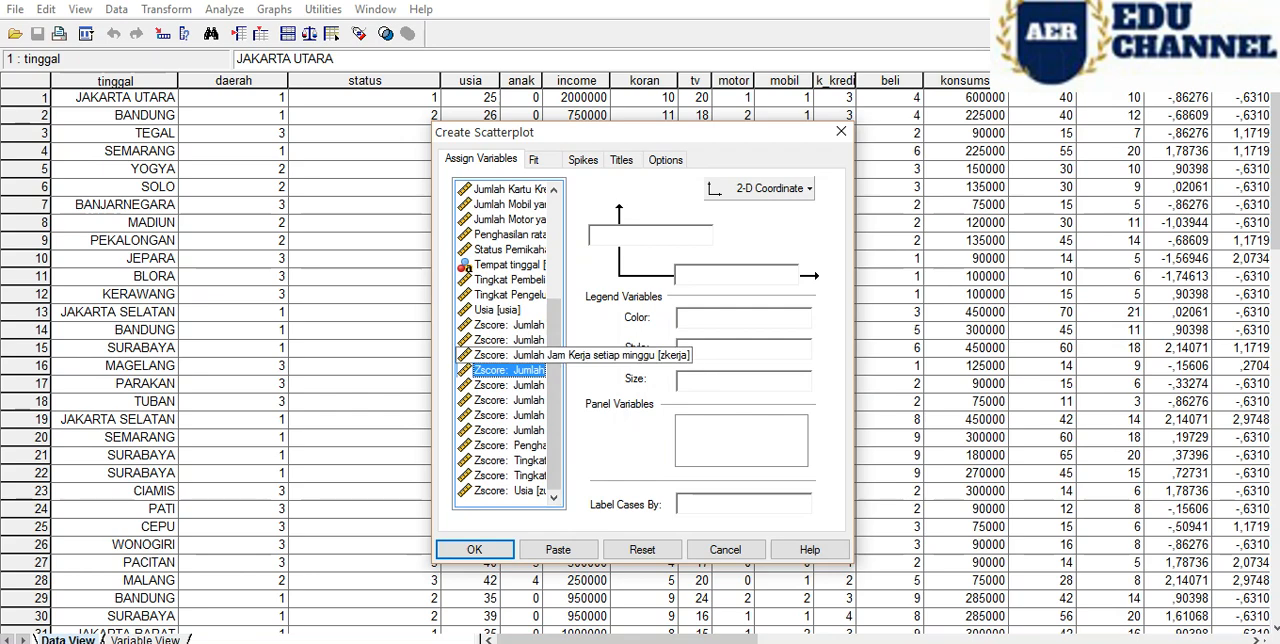
left_click(509, 355)
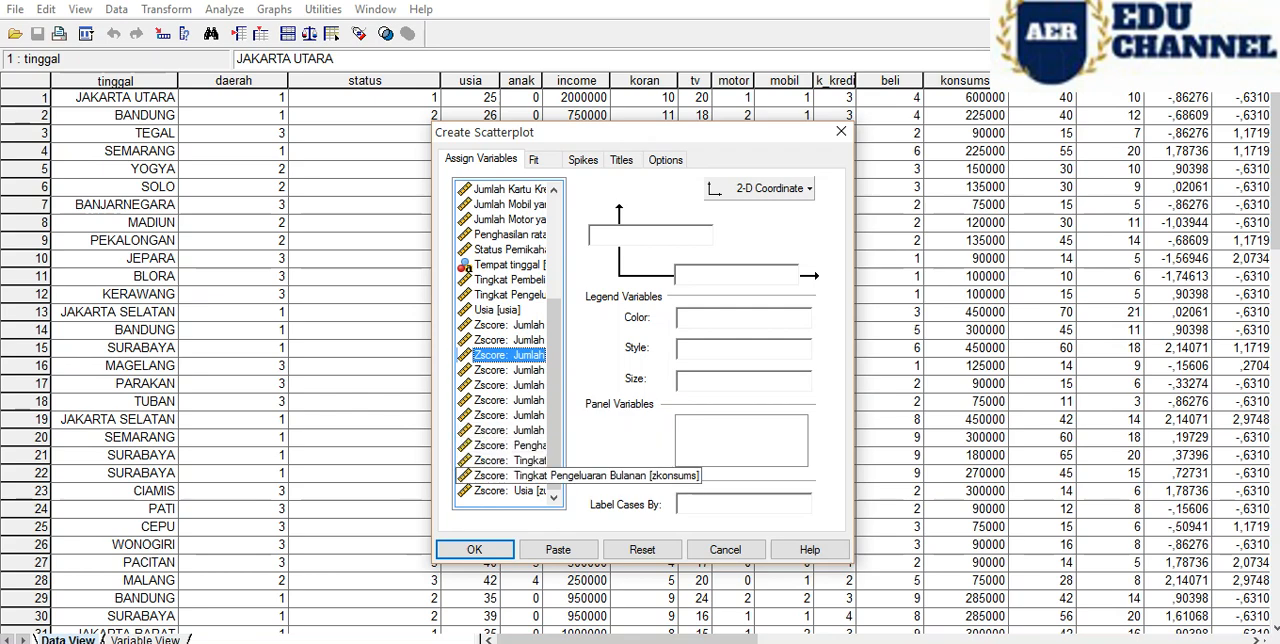
left_click(510, 491)
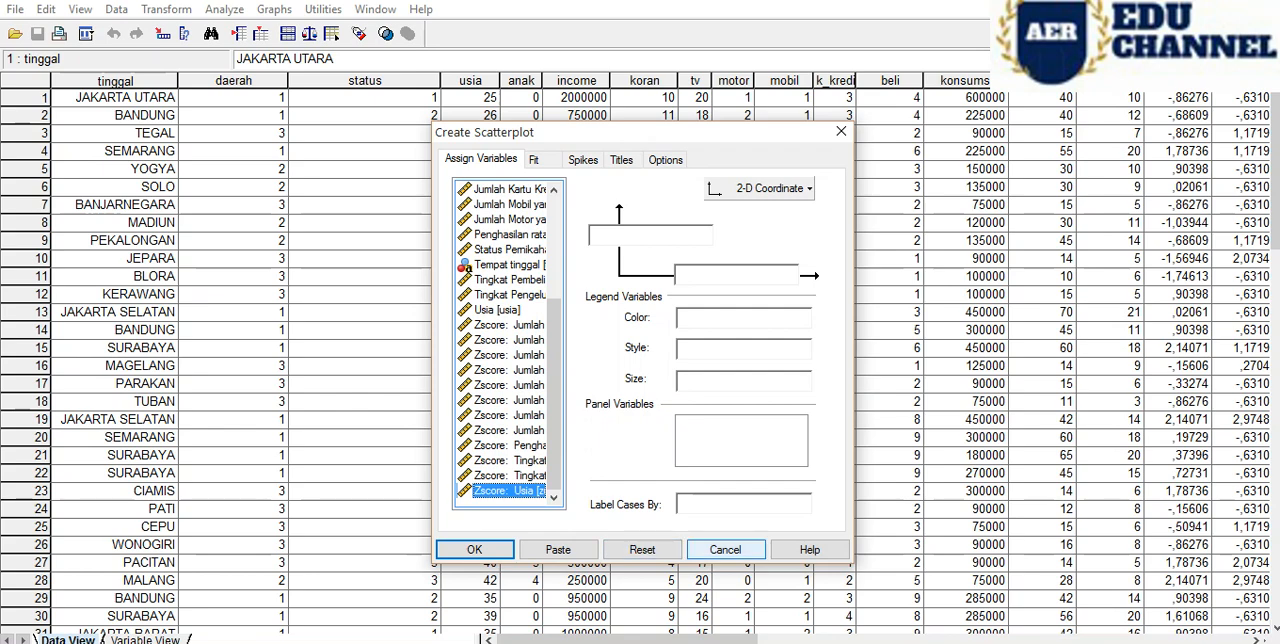
left_click(725, 549)
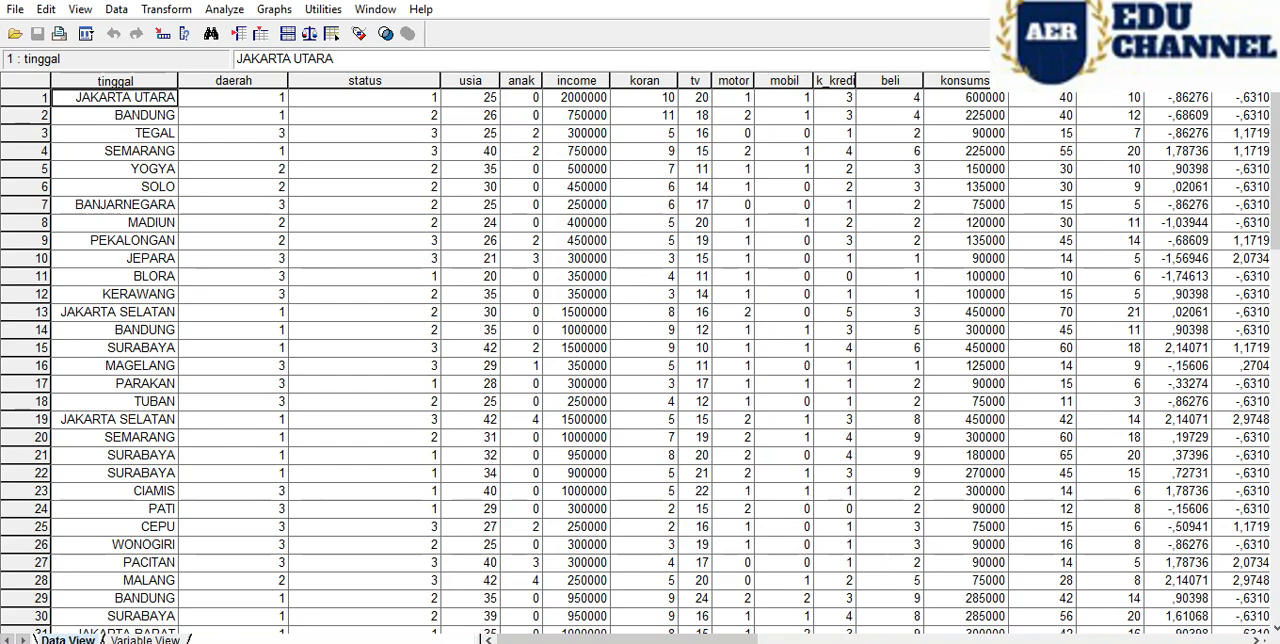
- Check the dataset's variable definitions in Variable View, return to the data, and open the interactive scatterplot setup
left_click(145, 639)
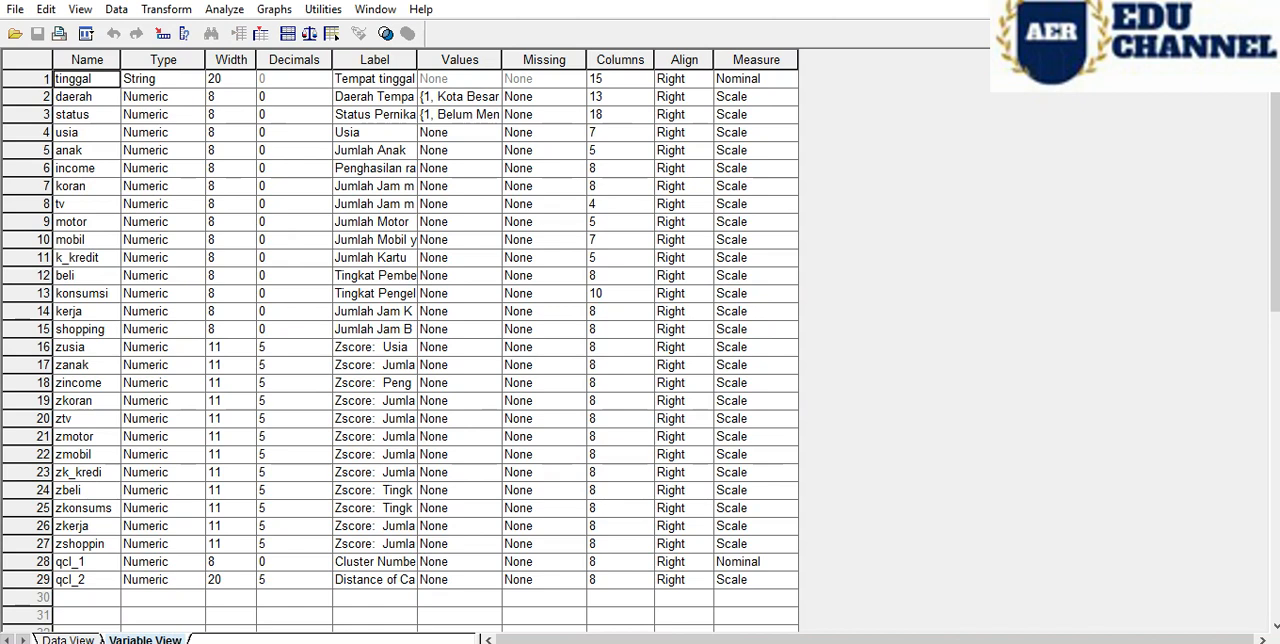
left_click(68, 639)
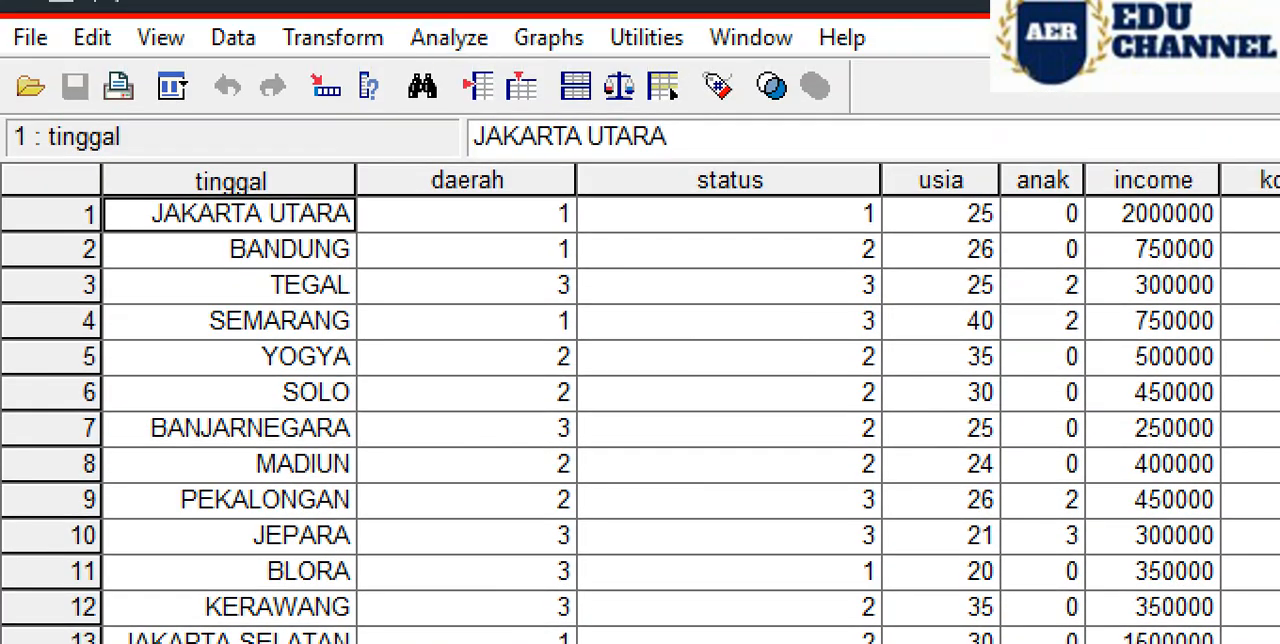
left_click(548, 37)
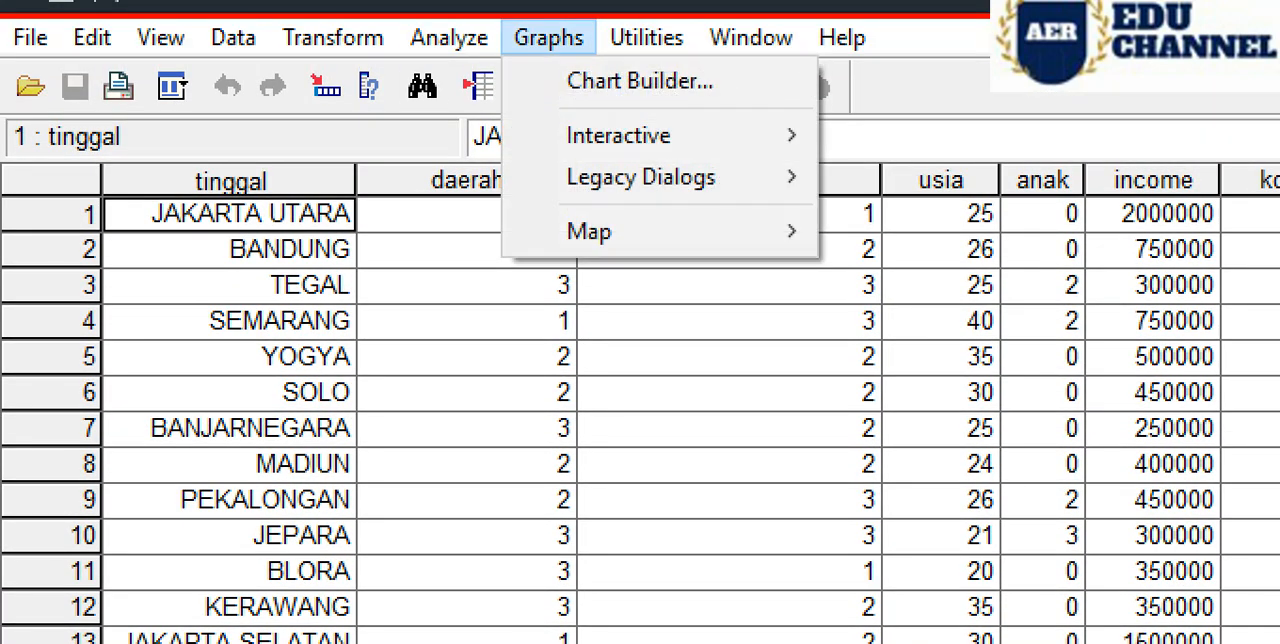
mouse_move(618, 135)
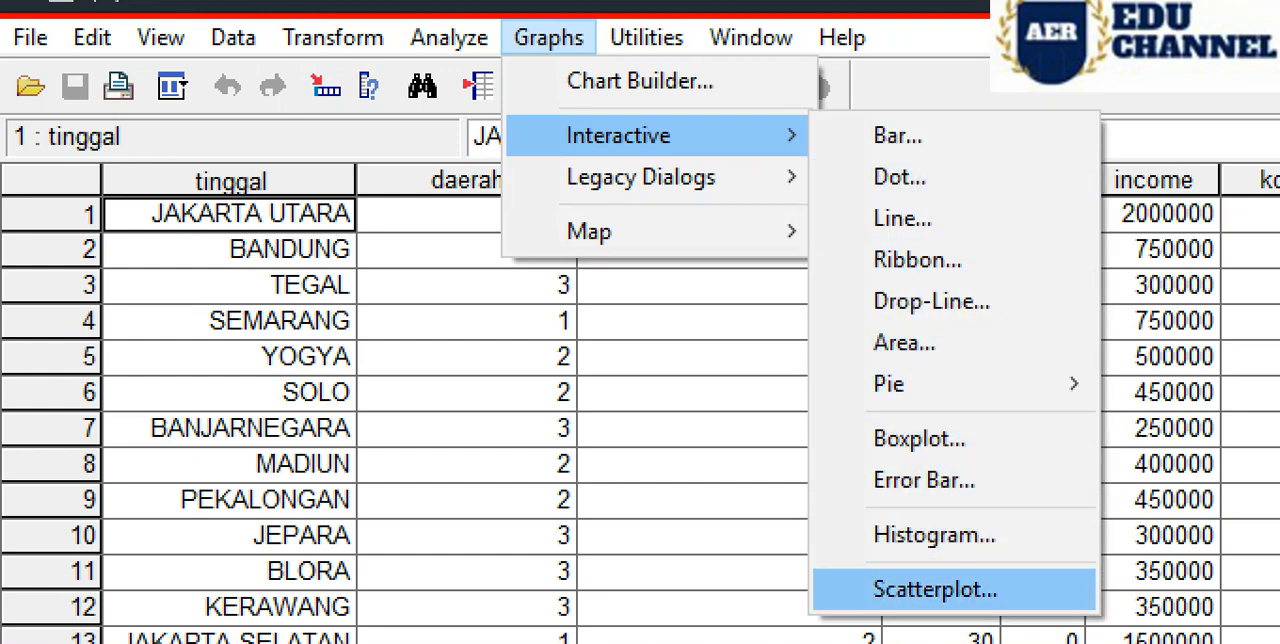
left_click(935, 589)
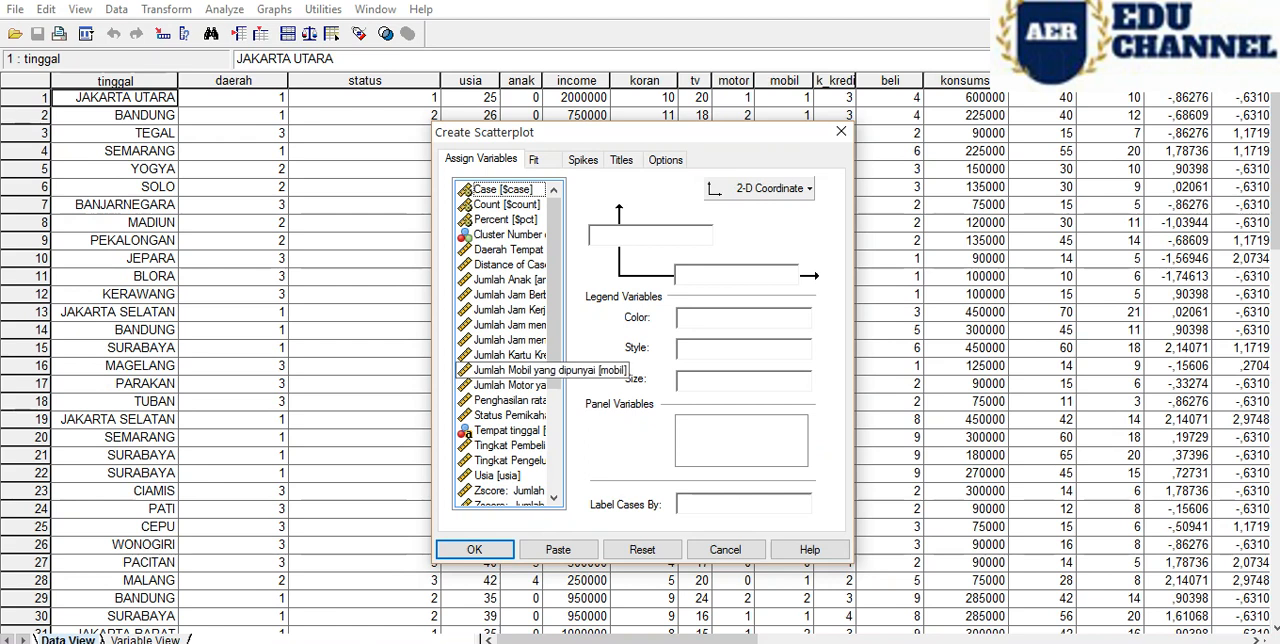
- Locate Cluster Number of Case in the source variable list and assign it to the scatterplot's horizontal axis
scroll(508, 345, "down", 5)
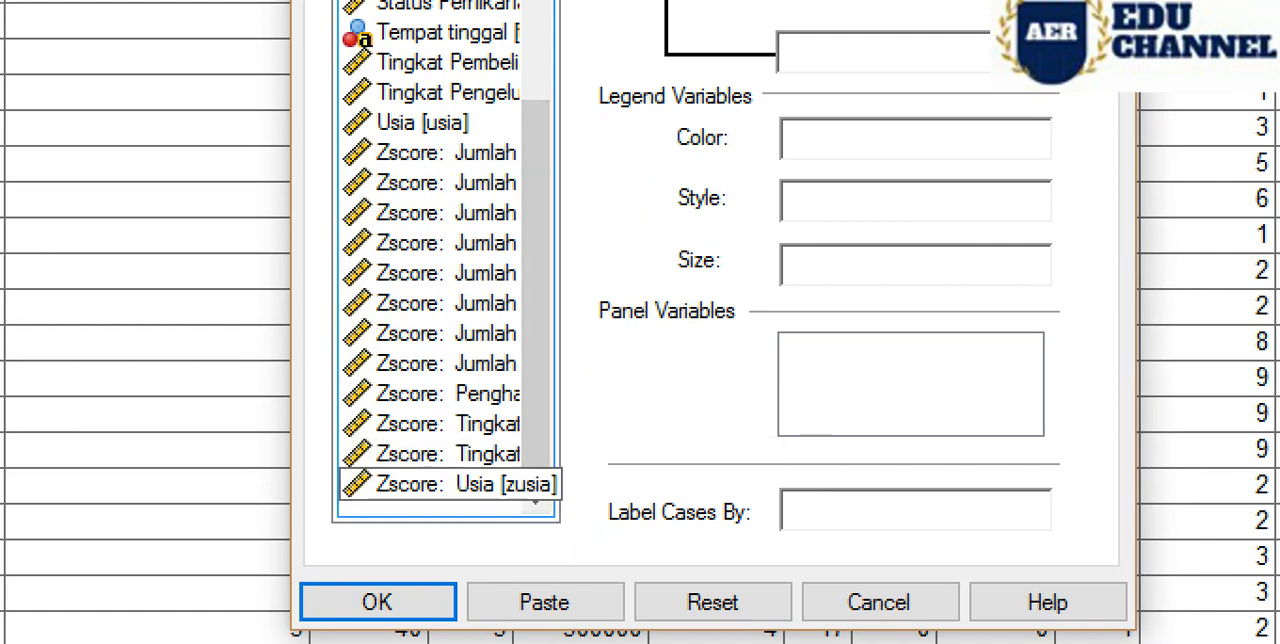
scroll(445, 258, "up", 4)
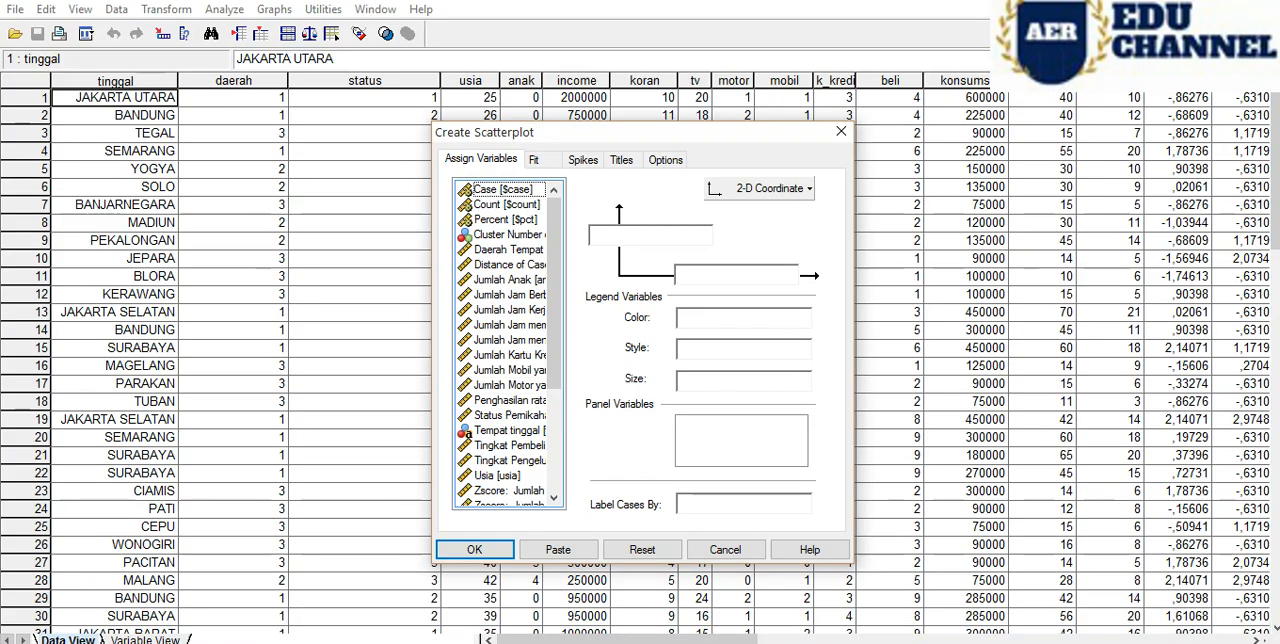
left_click_drag(554, 295, 554, 397)
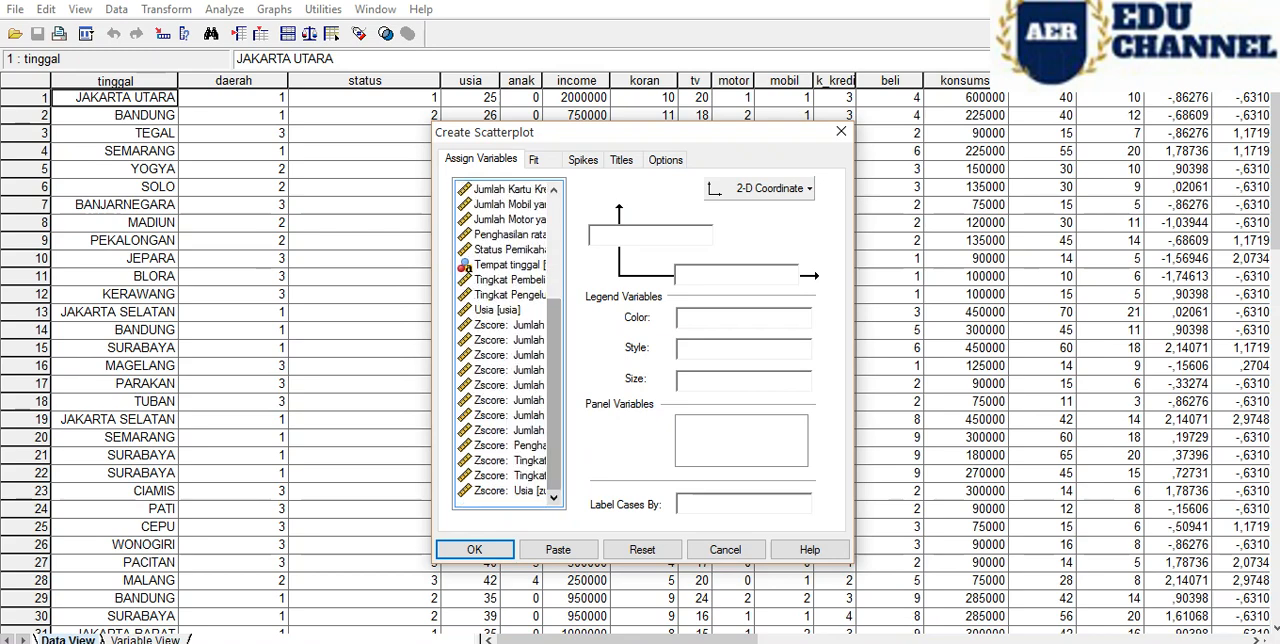
left_click(510, 491)
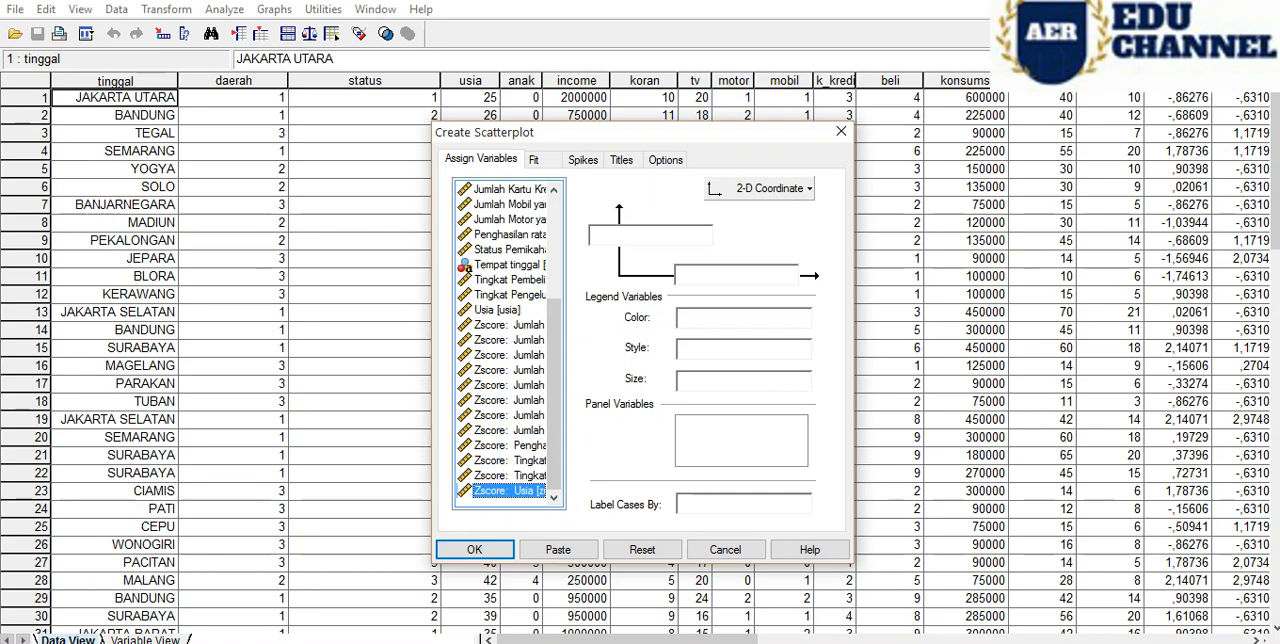
left_click(510, 189)
scroll(509, 344, "up", 4)
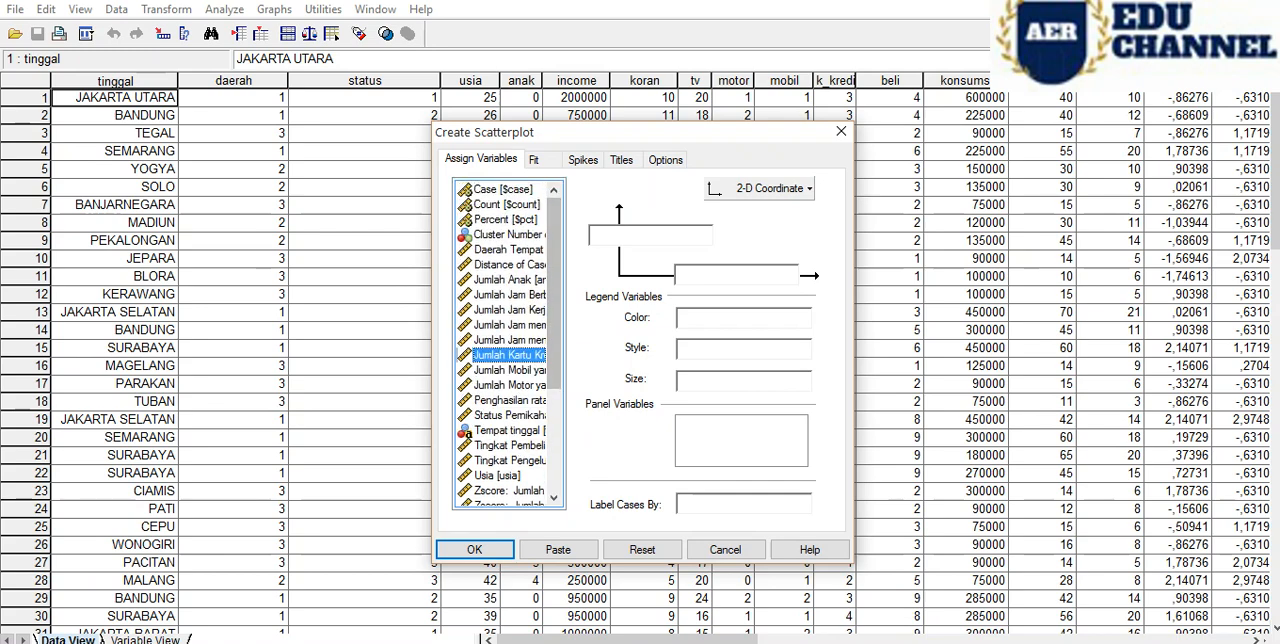
left_click(510, 235)
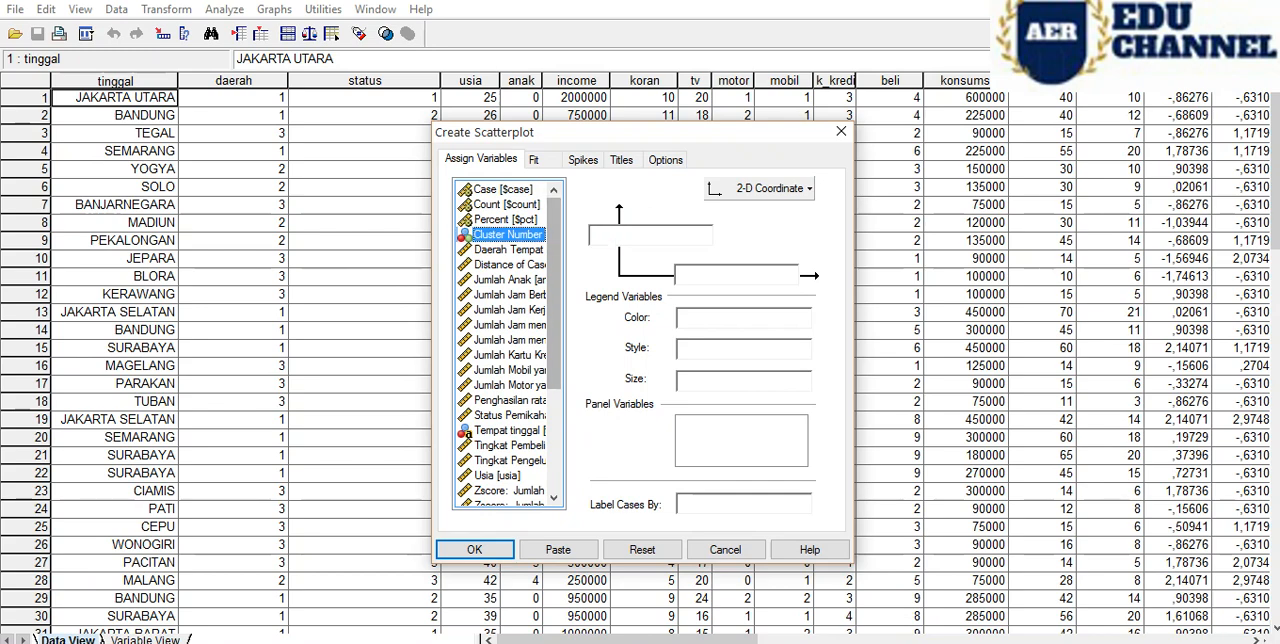
left_click_drag(505, 235, 700, 275)
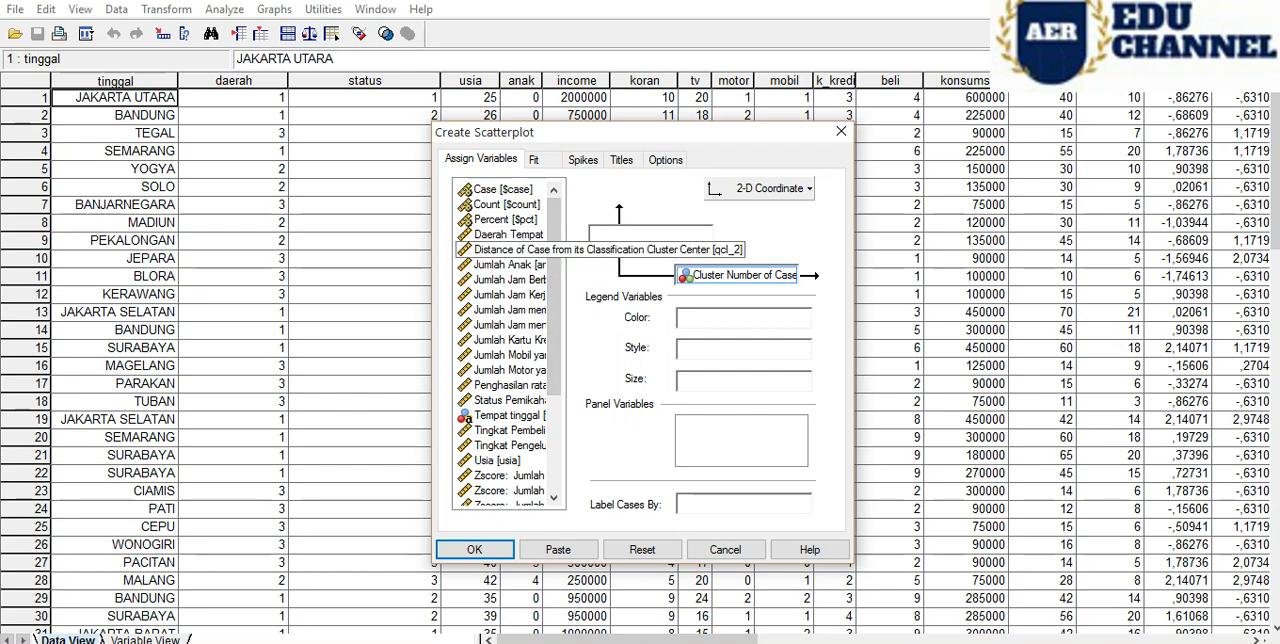
- Assign Distance of Case from its Classification Cluster Center [qcl_2] to the scatterplot's vertical axis
left_click(505, 249)
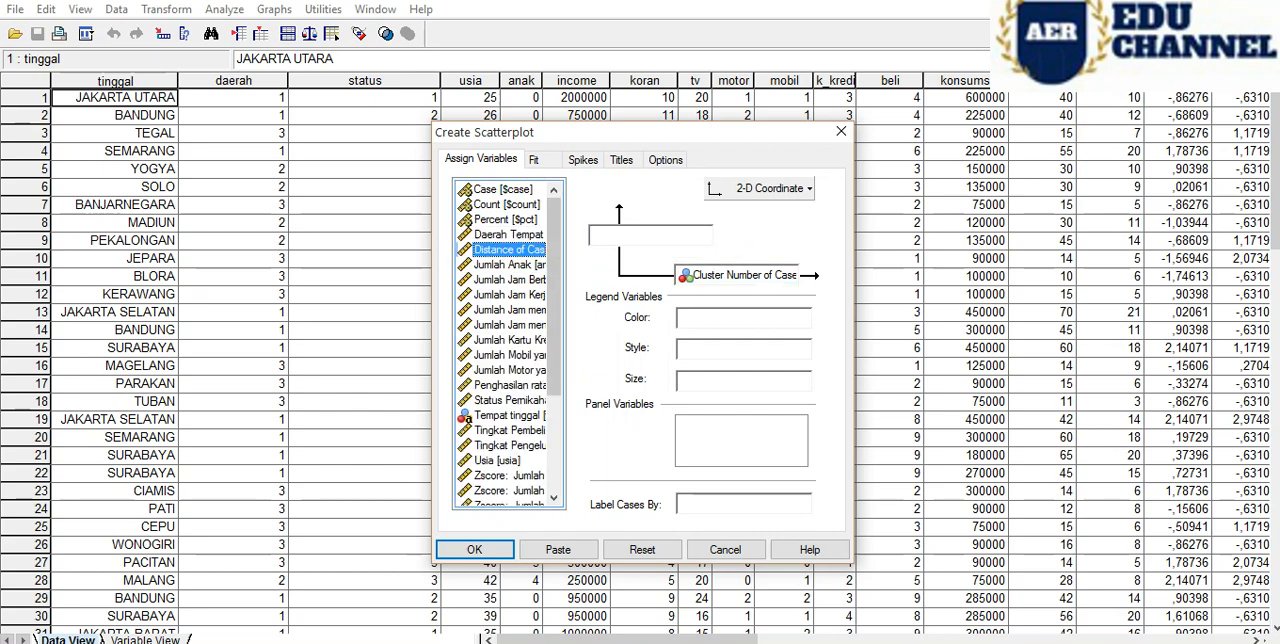
left_click_drag(505, 249, 622, 236)
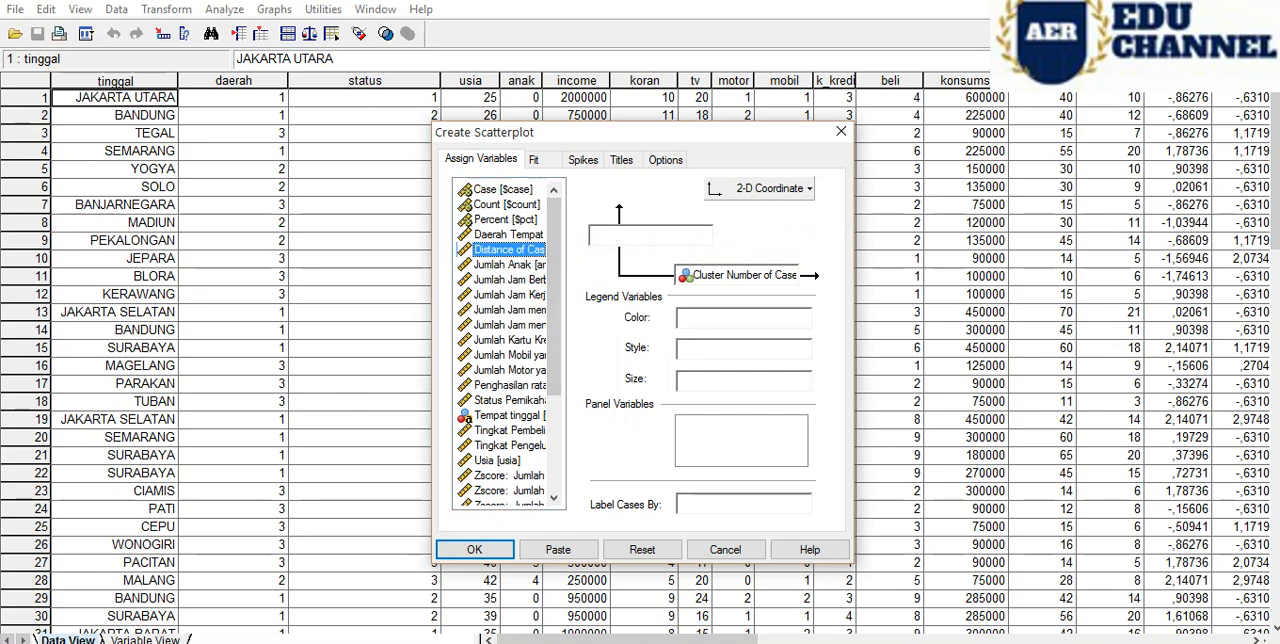
left_click_drag(505, 249, 604, 237)
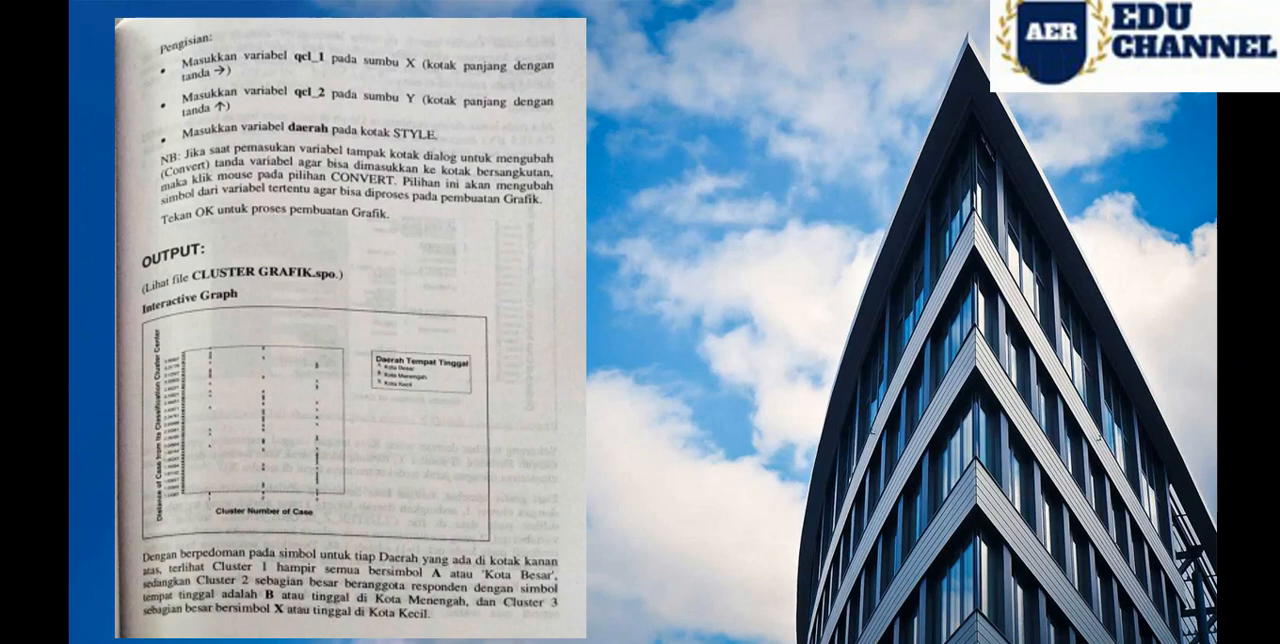
- Consult the reference page and try to assign Daerah Tempat Tinggal [daerah] to the Style legend, declining its categorical conversion
mouse_move(392, 641)
left_click(492, 600)
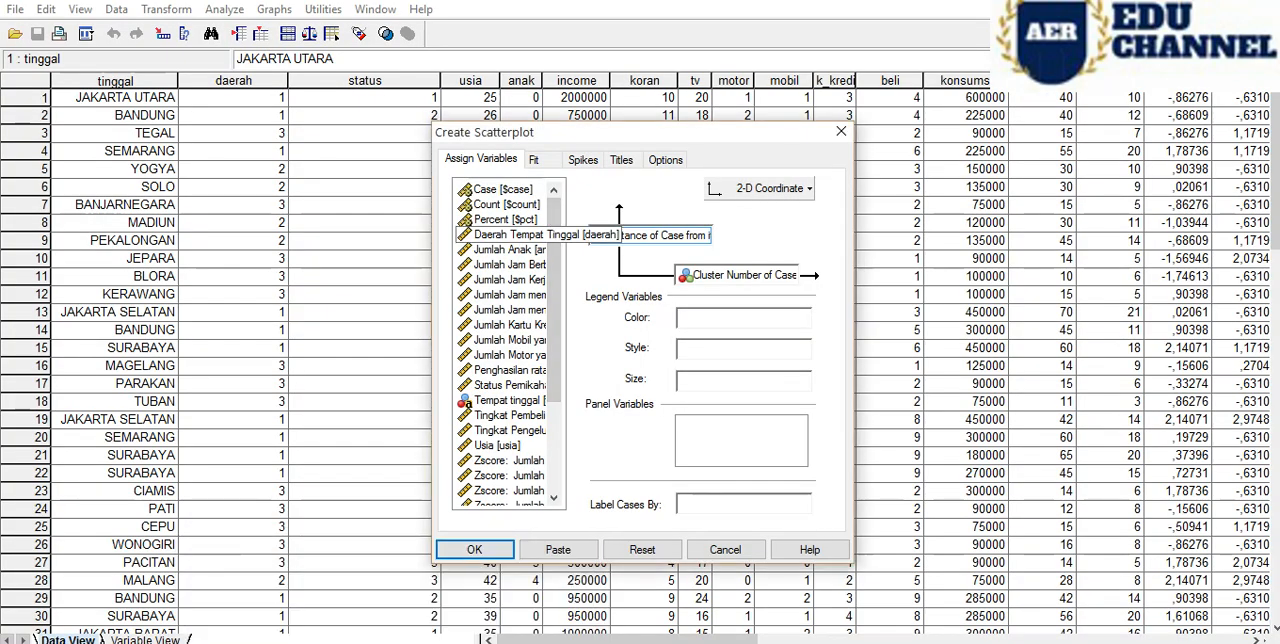
left_click(510, 235)
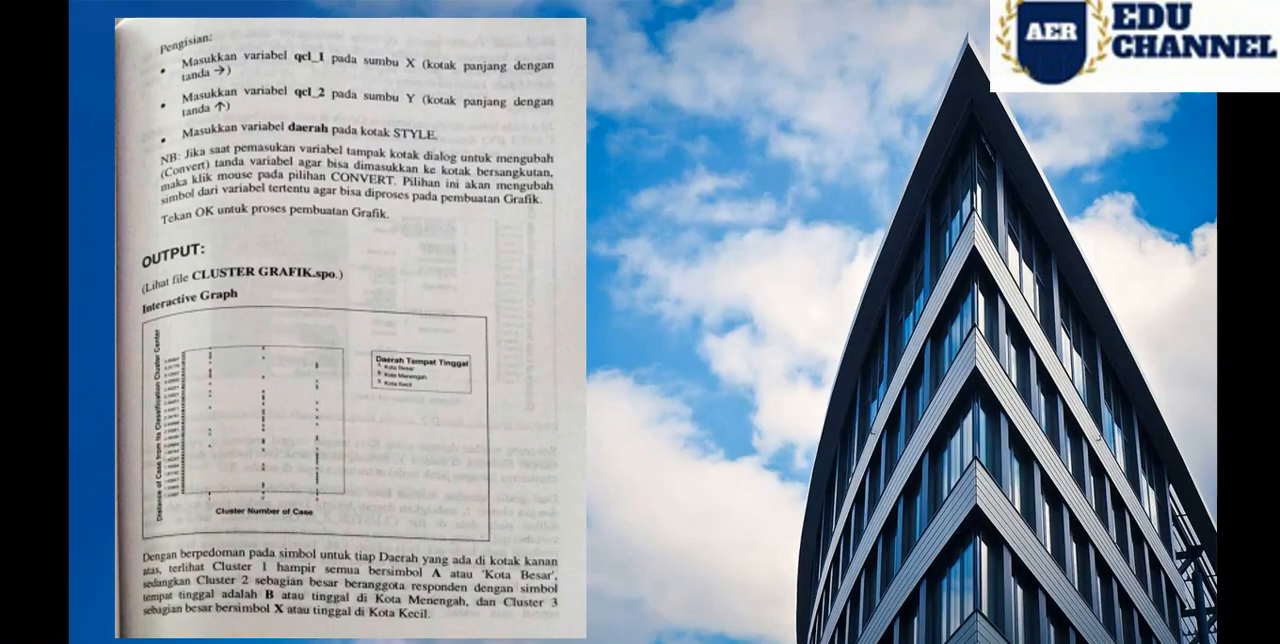
mouse_move(392, 641)
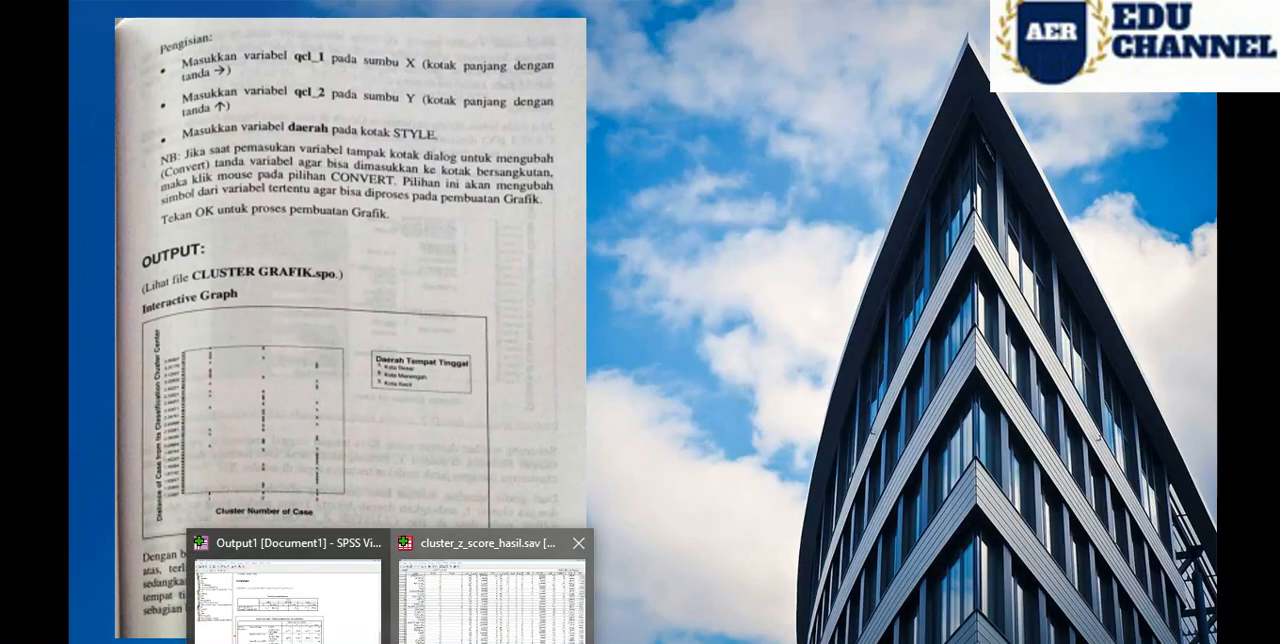
left_click(494, 600)
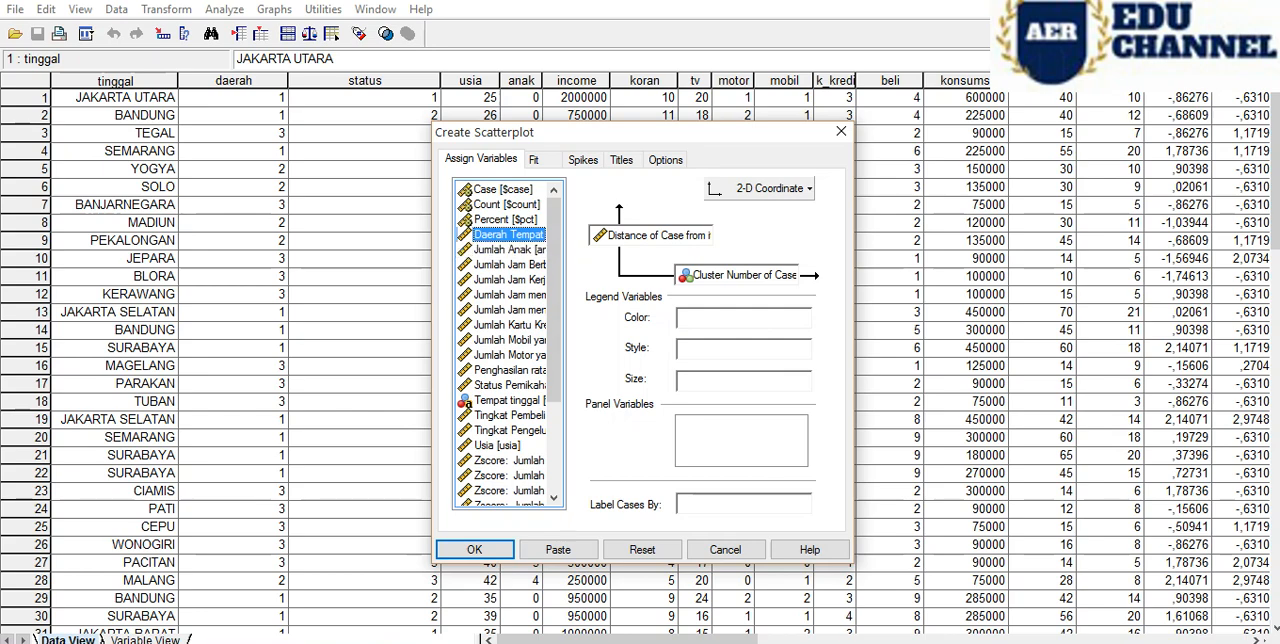
left_click_drag(505, 234, 652, 350)
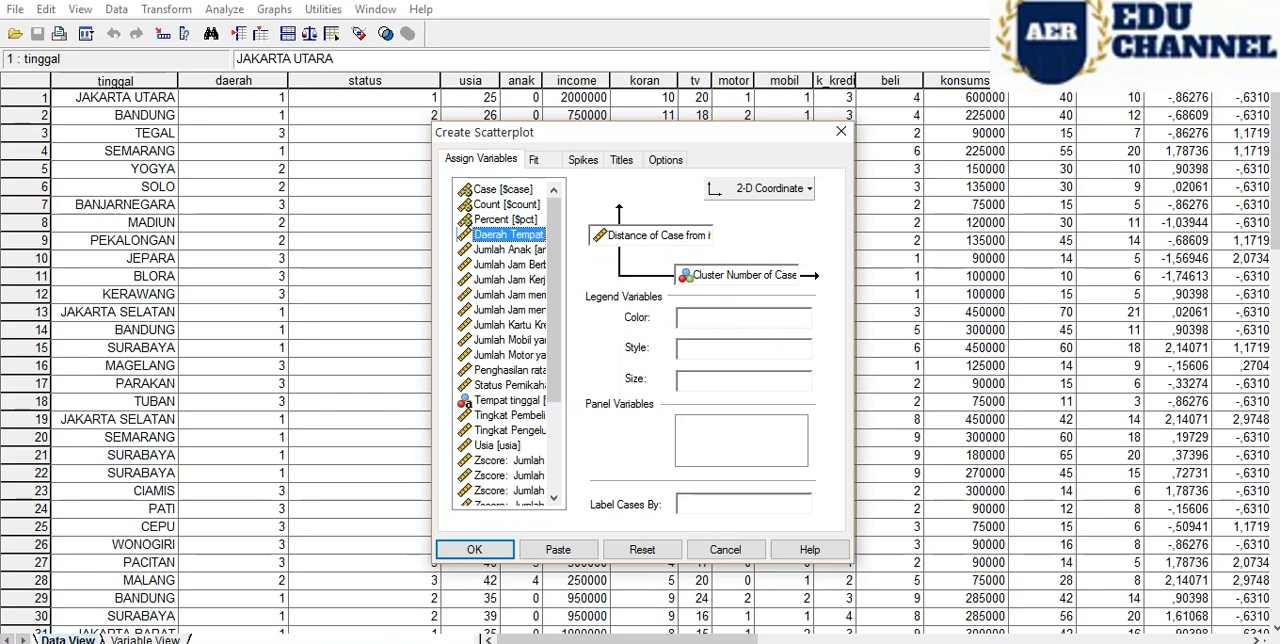
left_click_drag(505, 234, 710, 348)
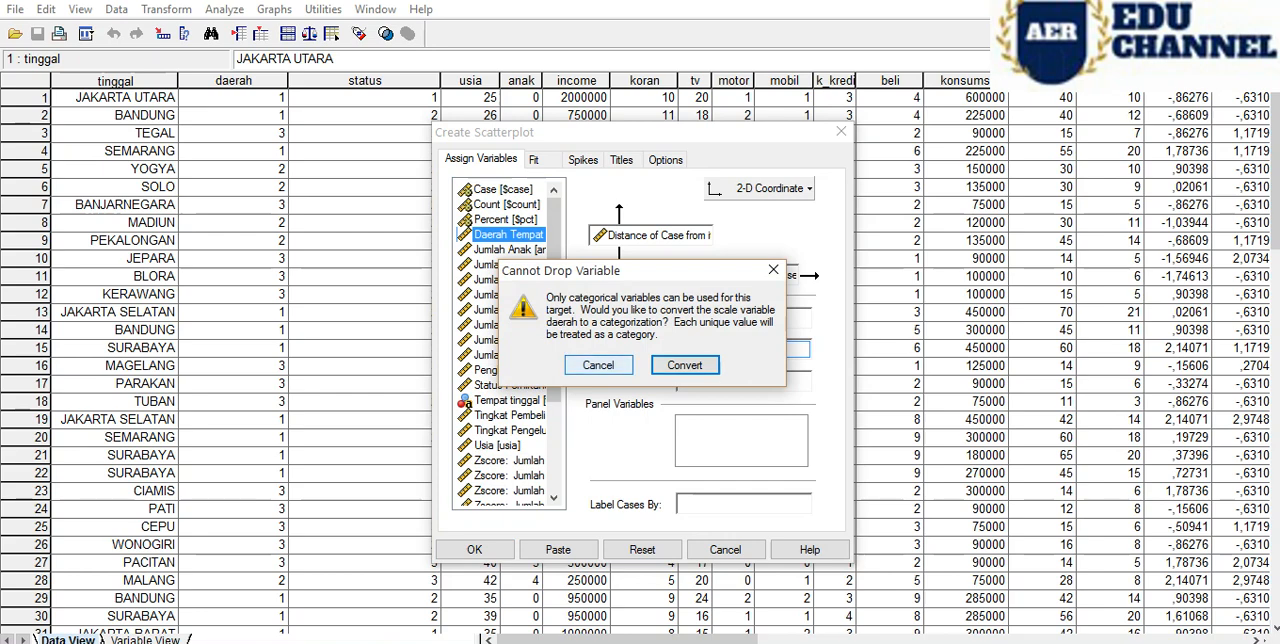
left_click(598, 364)
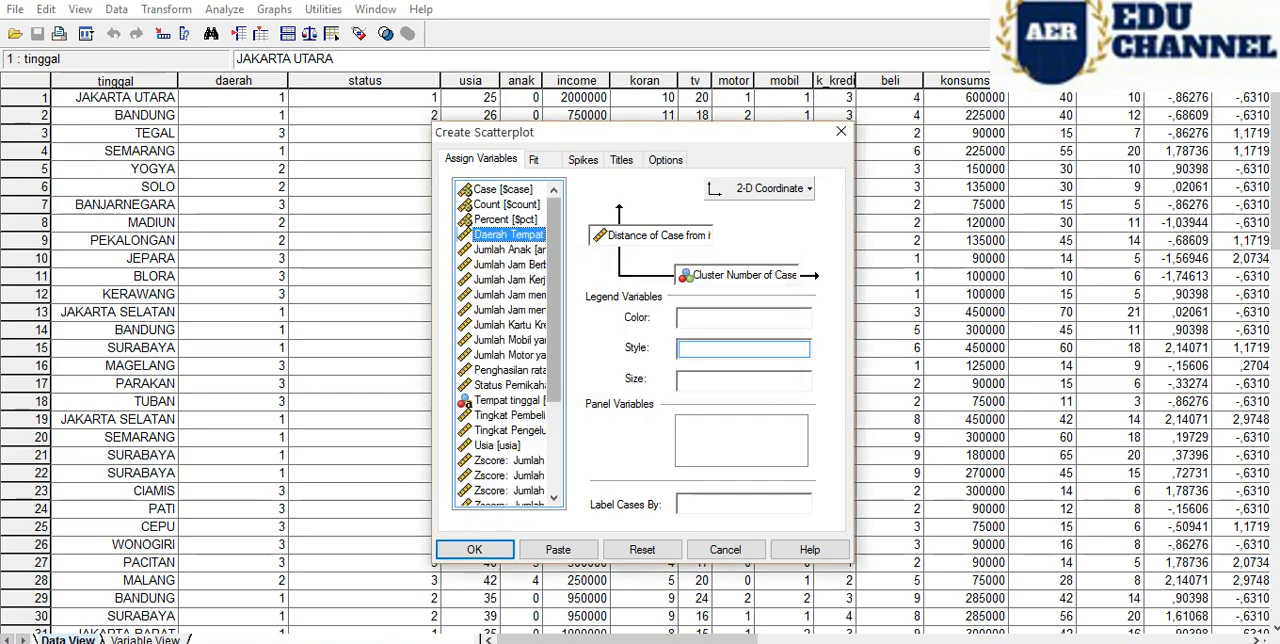
- Recheck the reference page, assign Daerah Tempat Tinggal [daerah] to the Style legend, and convert it to a categorical variable
left_click(508, 220)
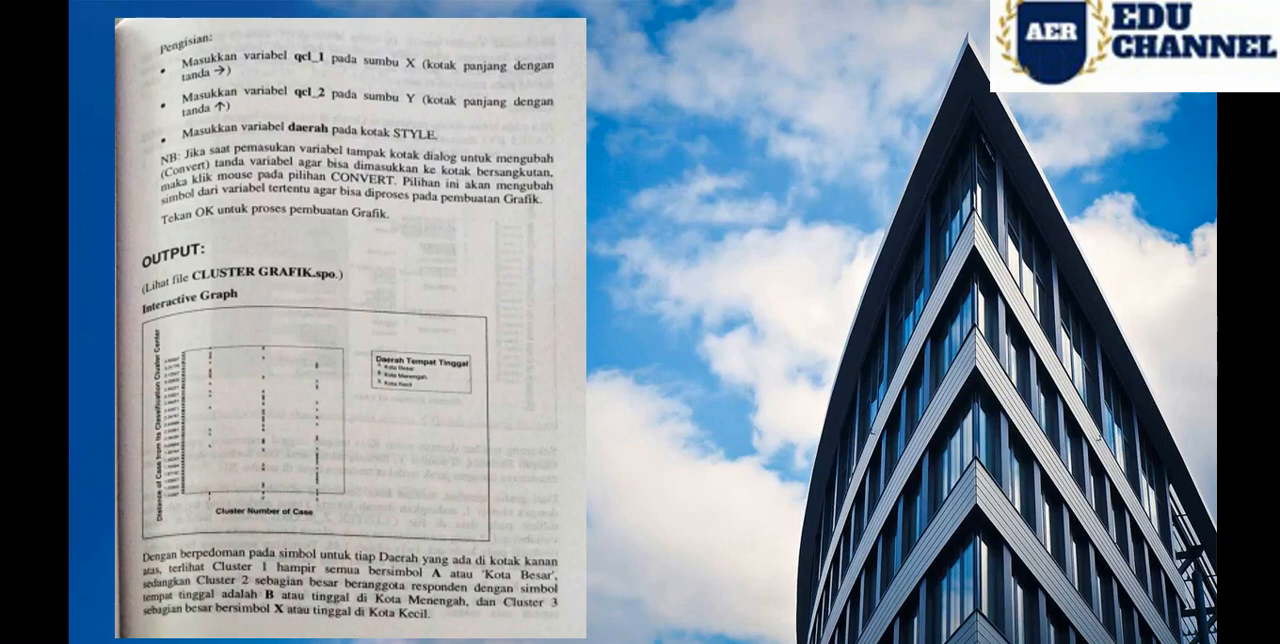
mouse_move(392, 642)
left_click(492, 592)
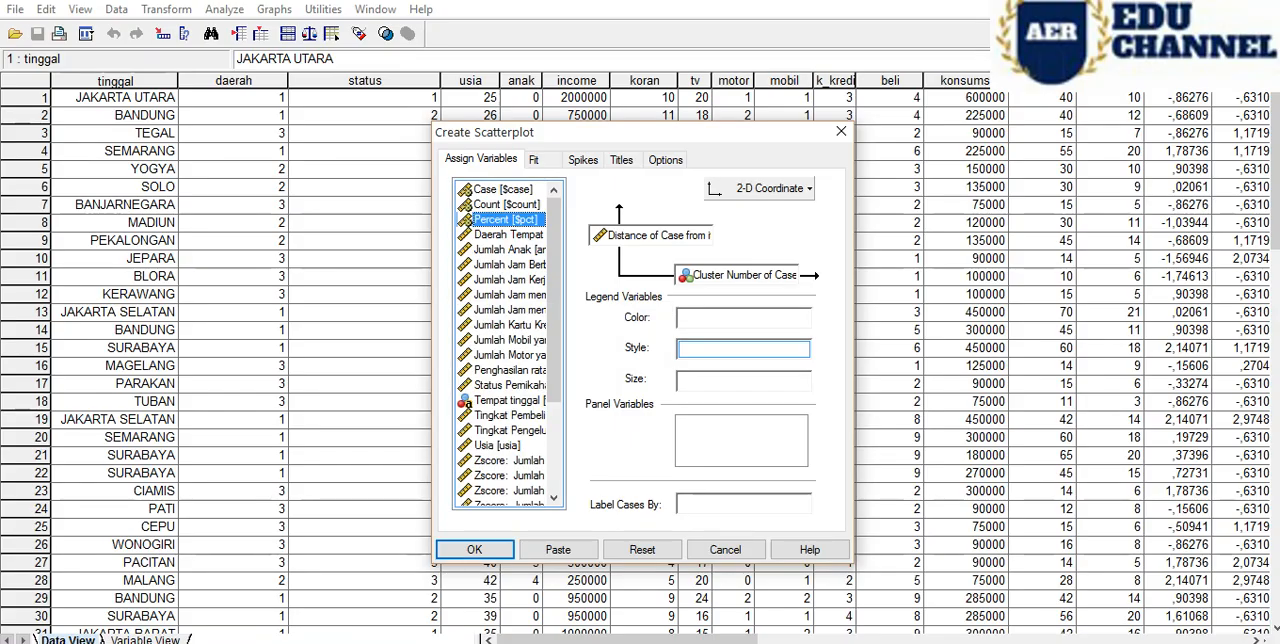
left_click(508, 235)
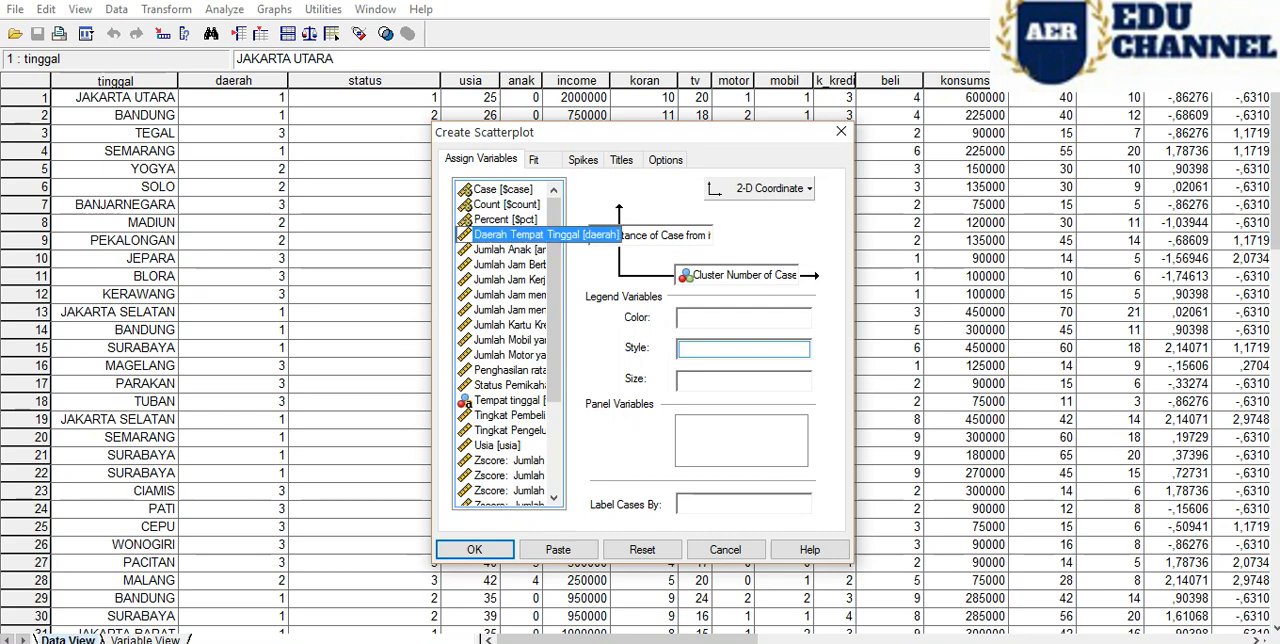
left_click_drag(508, 235, 748, 353)
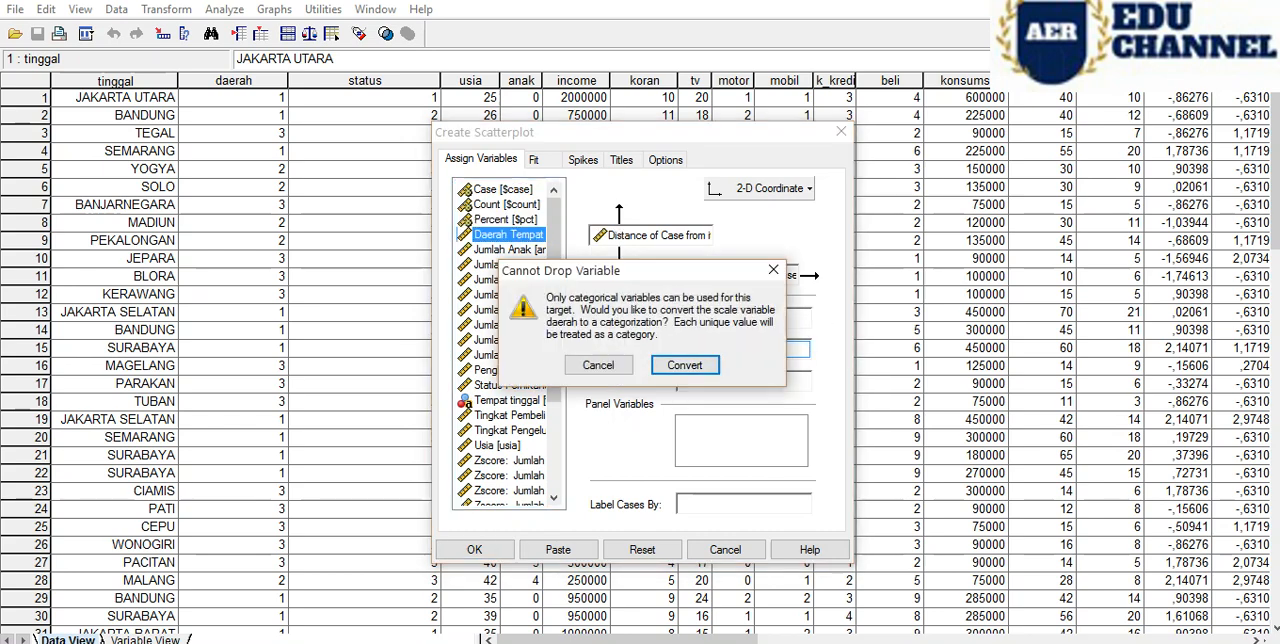
left_click(685, 365)
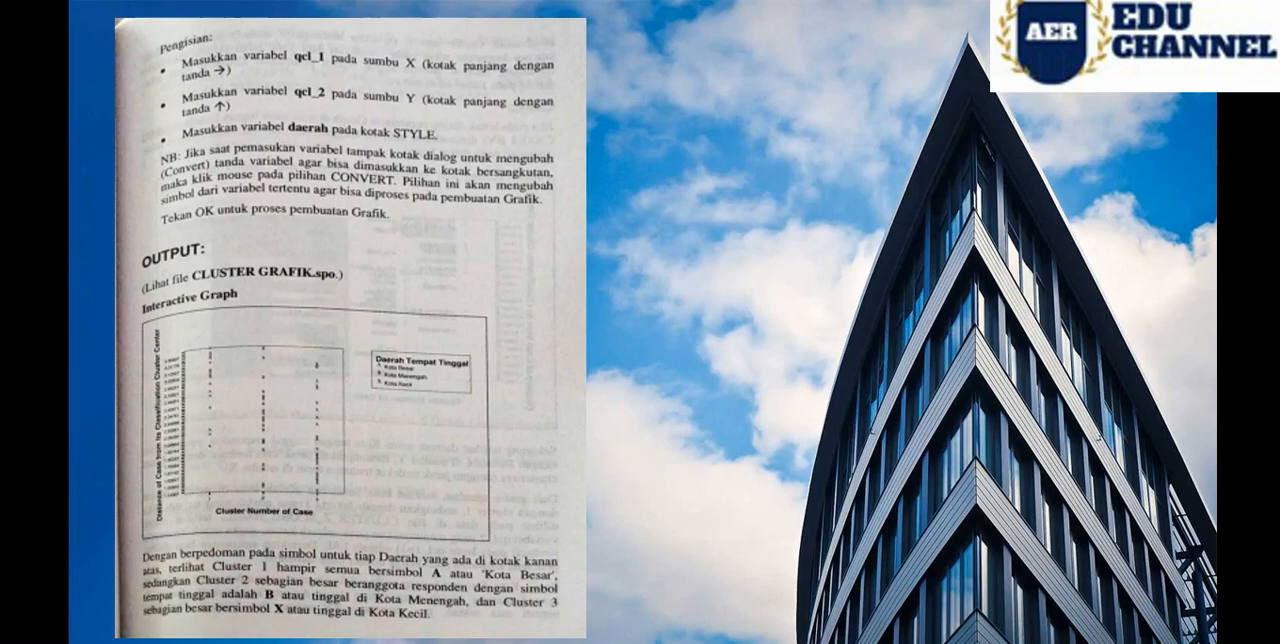
- Compare the assignments with the reference page, generate the scatterplot, and bring it into view in the output
mouse_move(390, 643)
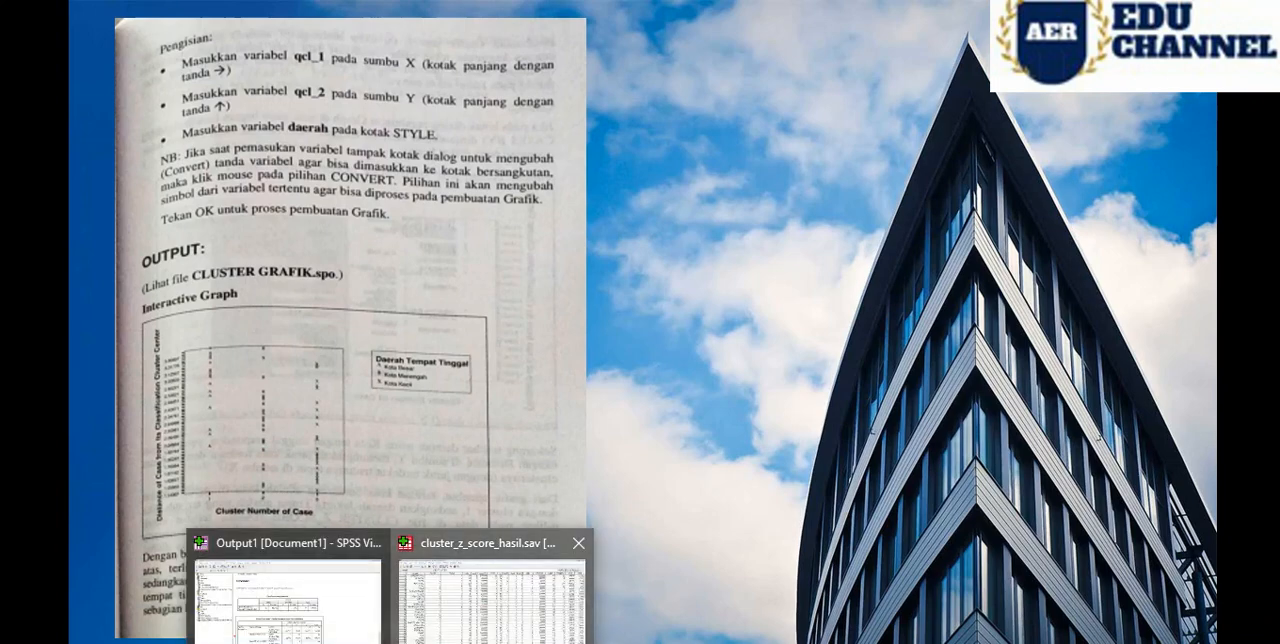
left_click(490, 590)
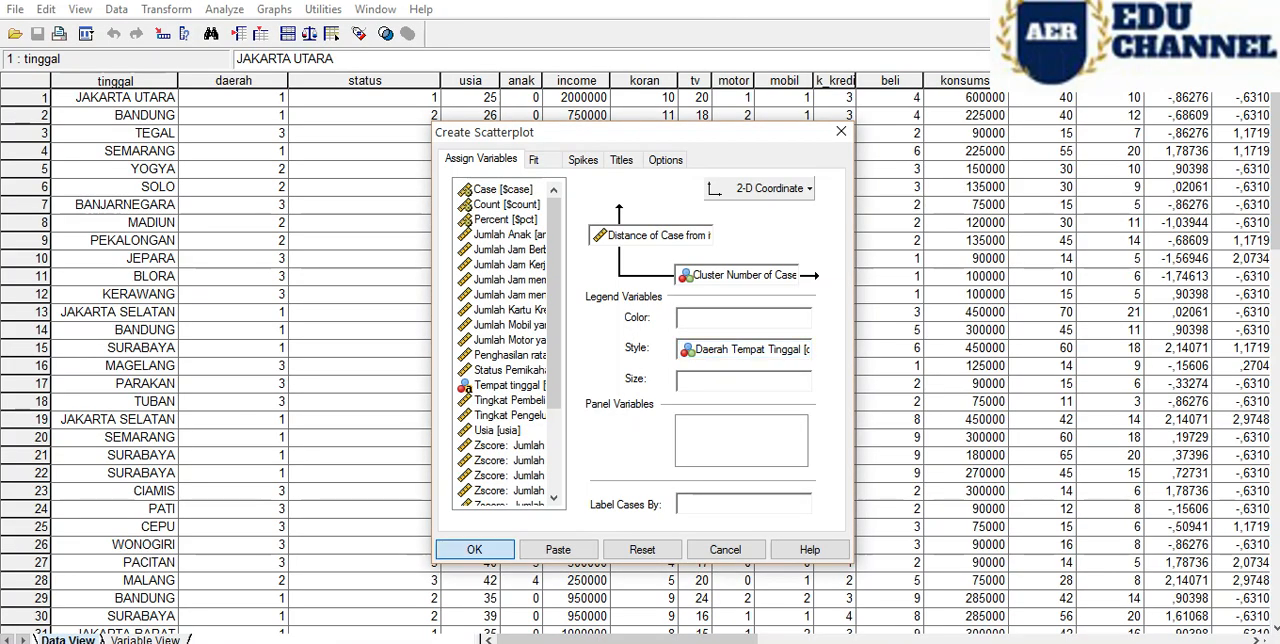
left_click(475, 549)
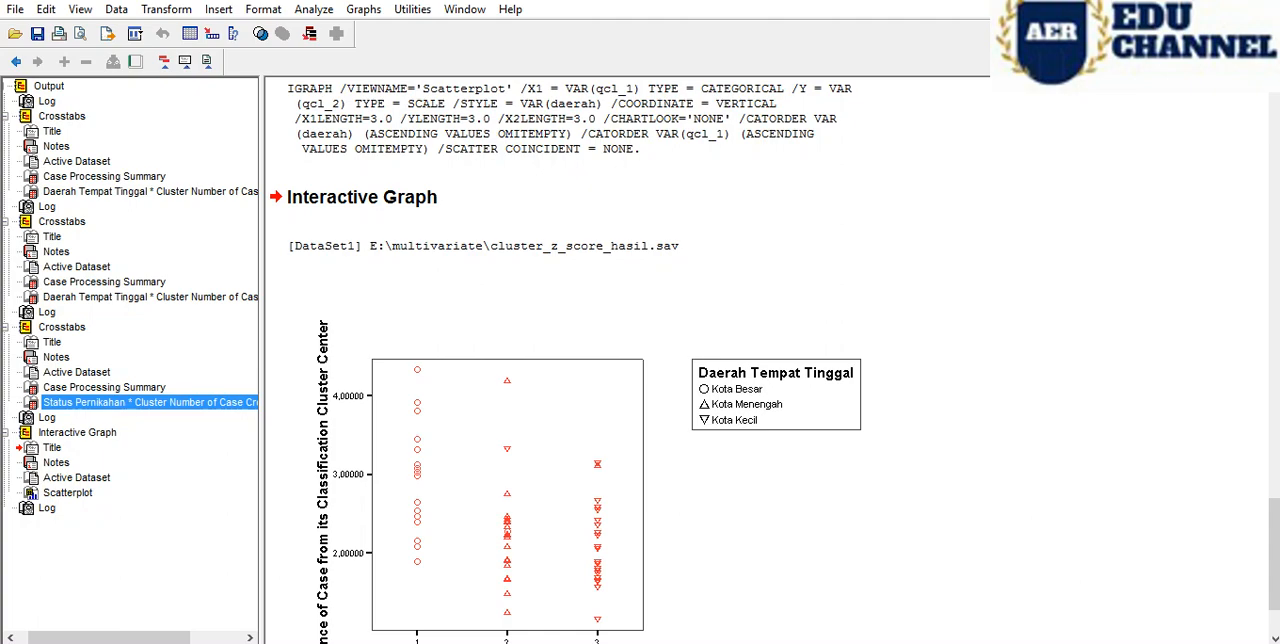
left_click(104, 387)
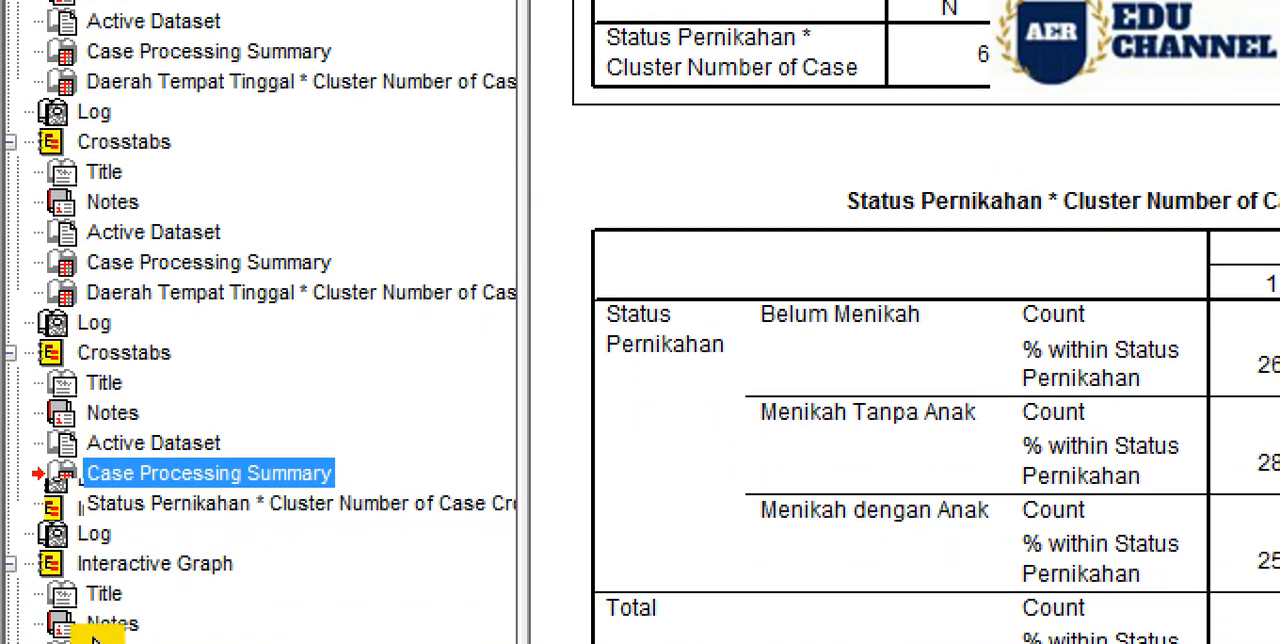
left_click(127, 563)
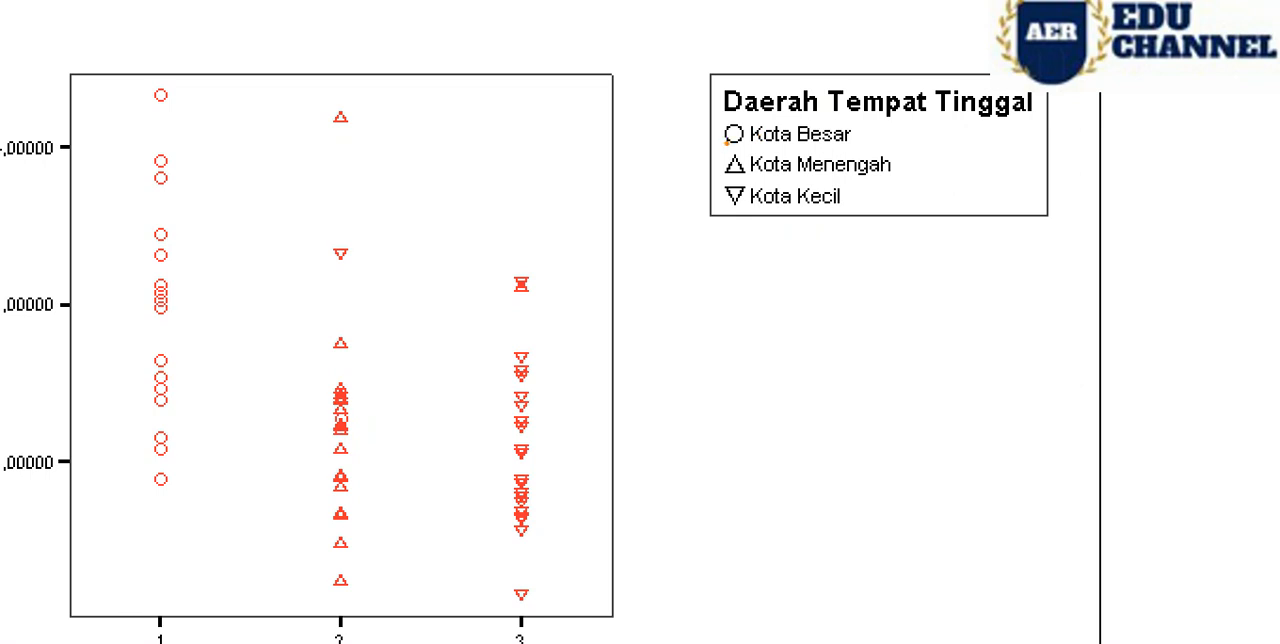
- Underline the Kota Besar, Kota Menengah and Kota Kecil legend symbols and outline the cluster 1 points on the scatterplot
mouse_move(726, 143)
left_mouse_down()
mouse_move(742, 141)
mouse_move(759, 175)
left_mouse_up()
left_click_drag(725, 213, 742, 207)
mouse_move(133, 628)
left_mouse_down()
mouse_move(130, 643)
mouse_move(181, 584)
mouse_move(210, 455)
mouse_move(218, 240)
mouse_move(178, 63)
mouse_move(135, 88)
mouse_move(120, 465)
mouse_move(132, 628)
left_mouse_up()
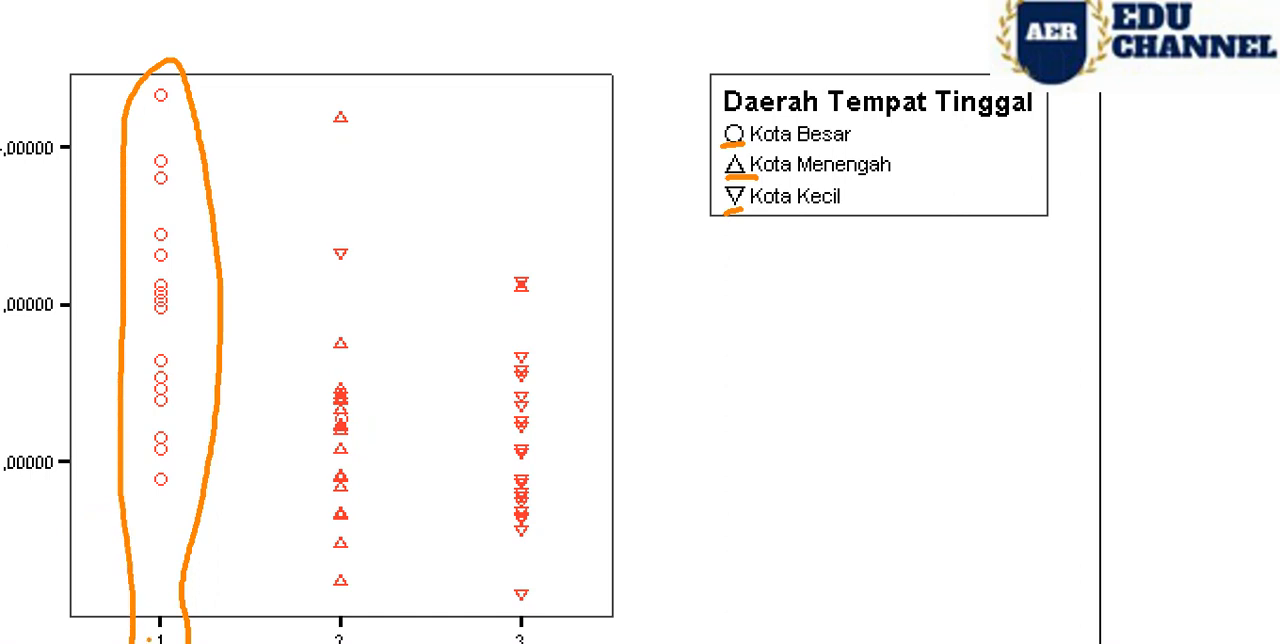
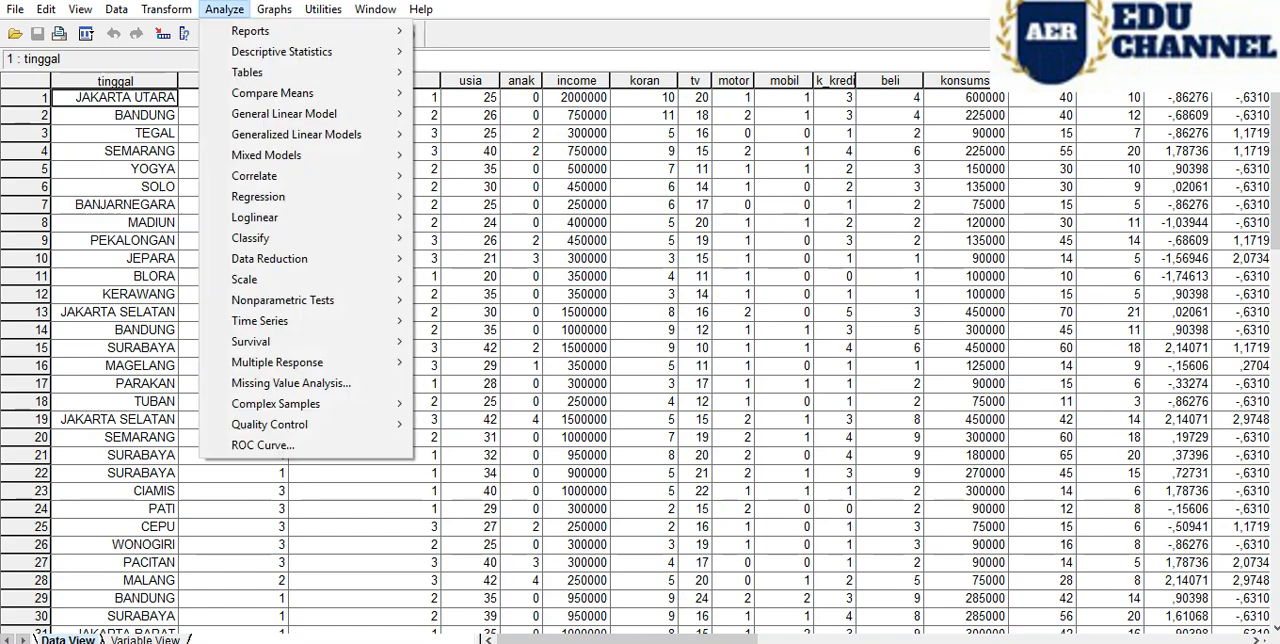
- Open the interactive scatterplot setup, consult the reference page, and assign Tempat tinggal [tinggal] as the variable that labels cases
mouse_move(274, 9)
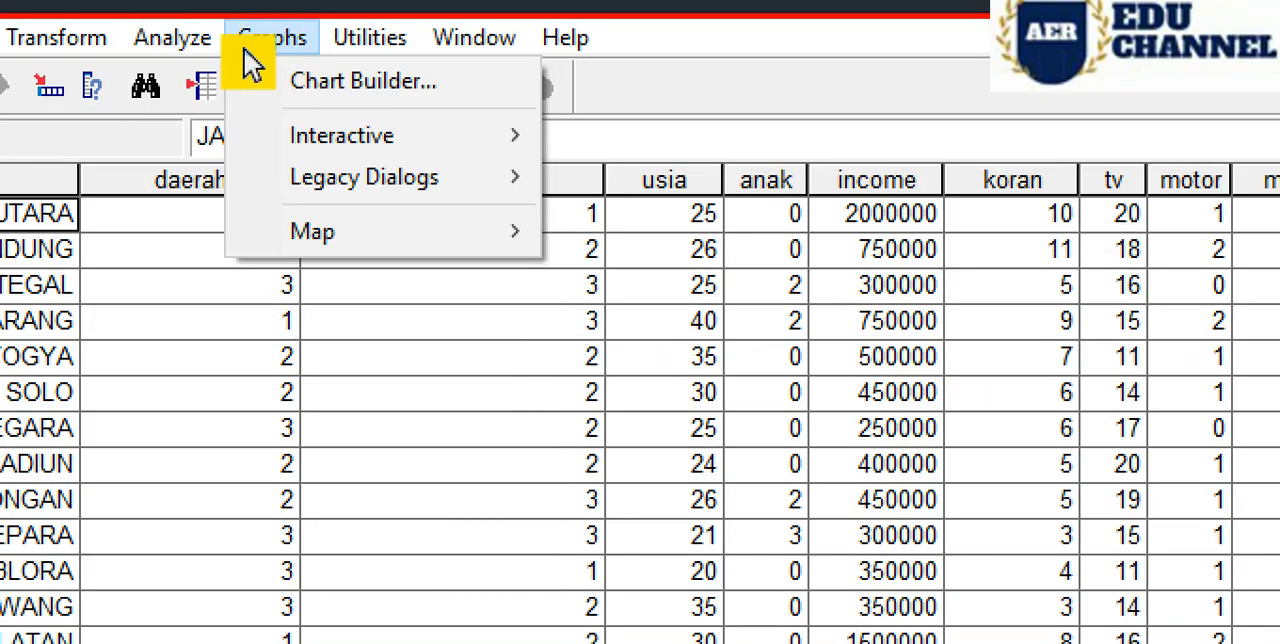
mouse_move(391, 137)
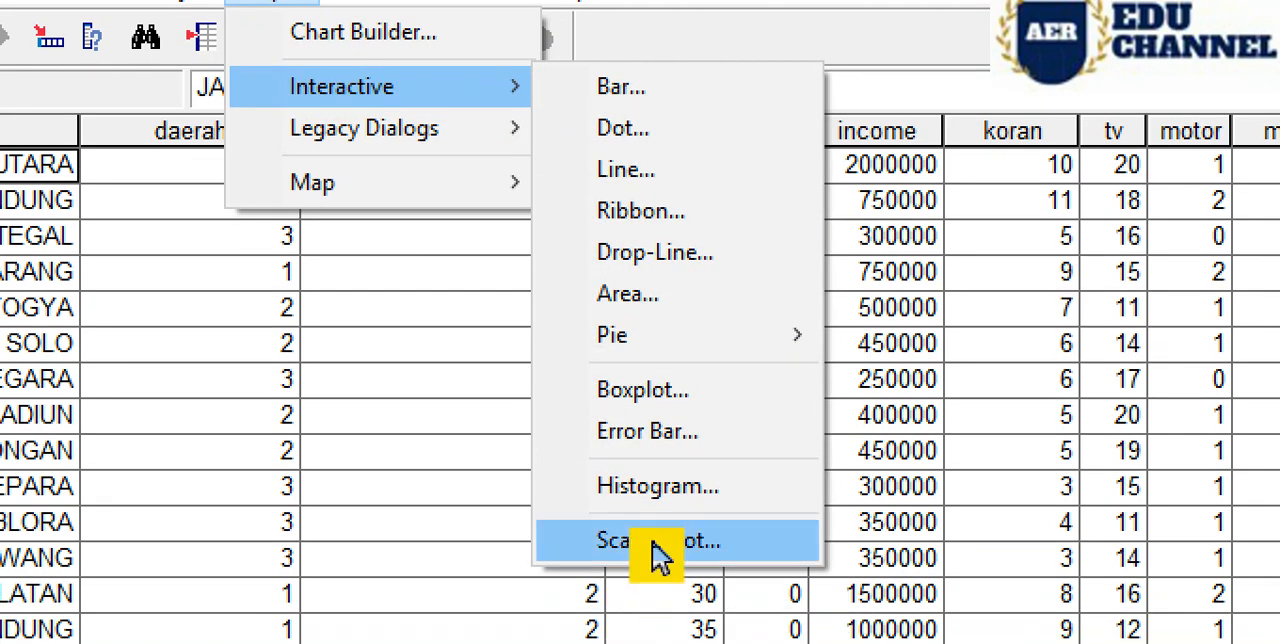
left_click(660, 541)
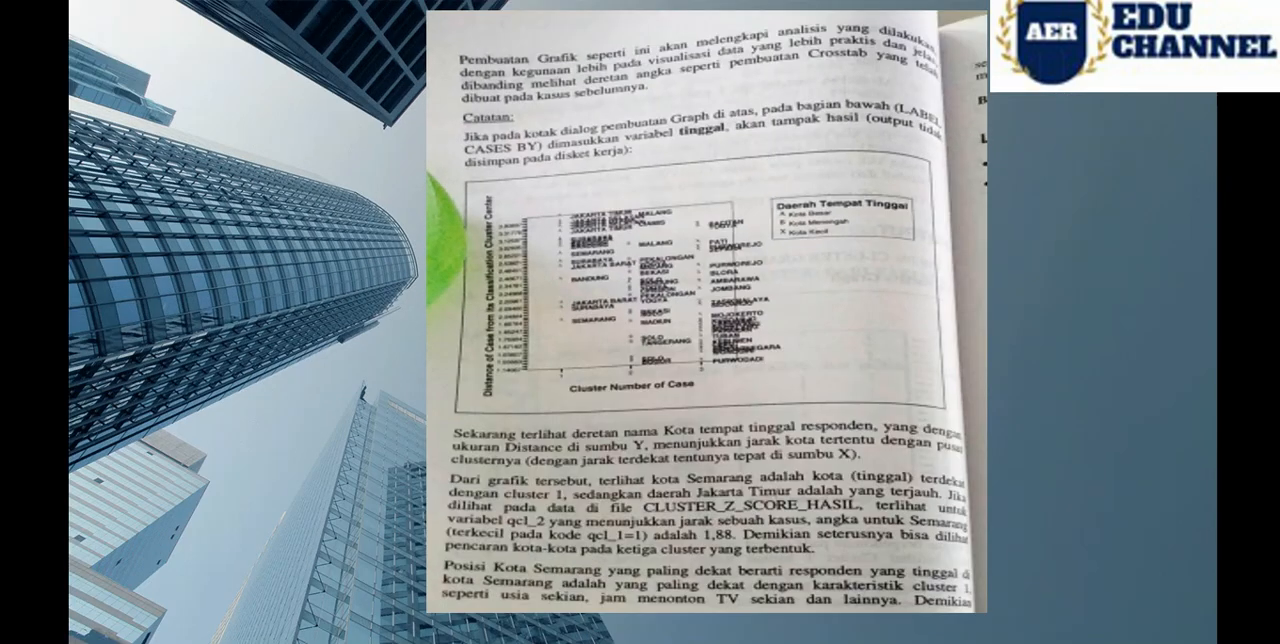
mouse_move(392, 642)
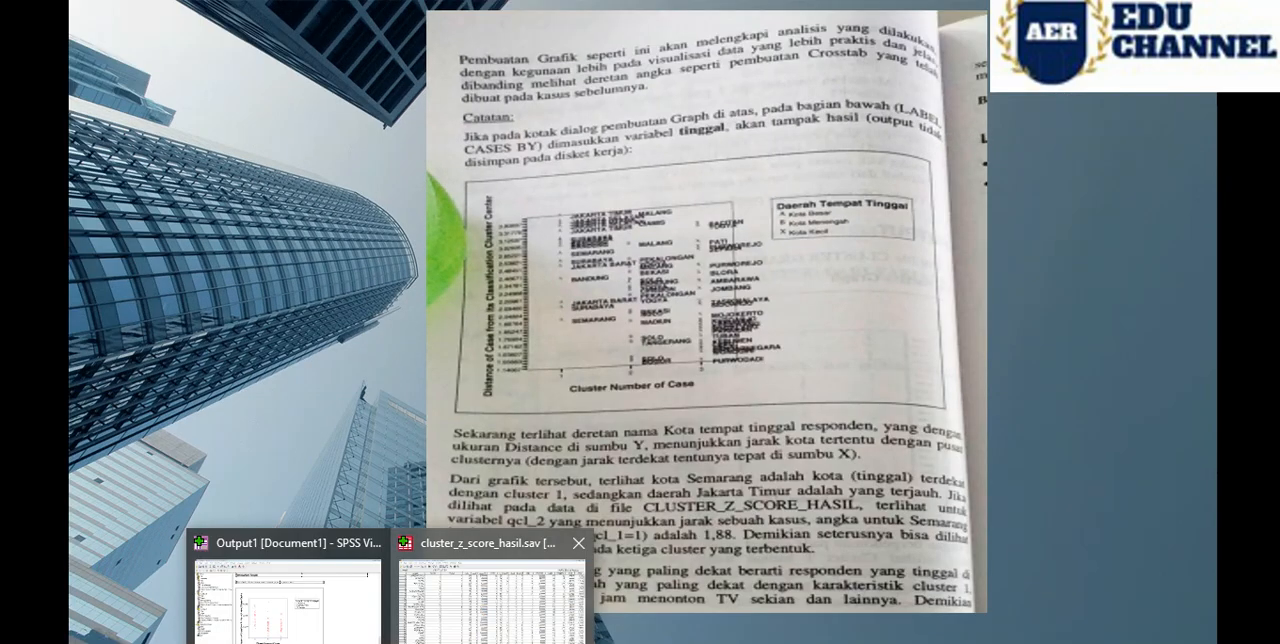
left_click(492, 590)
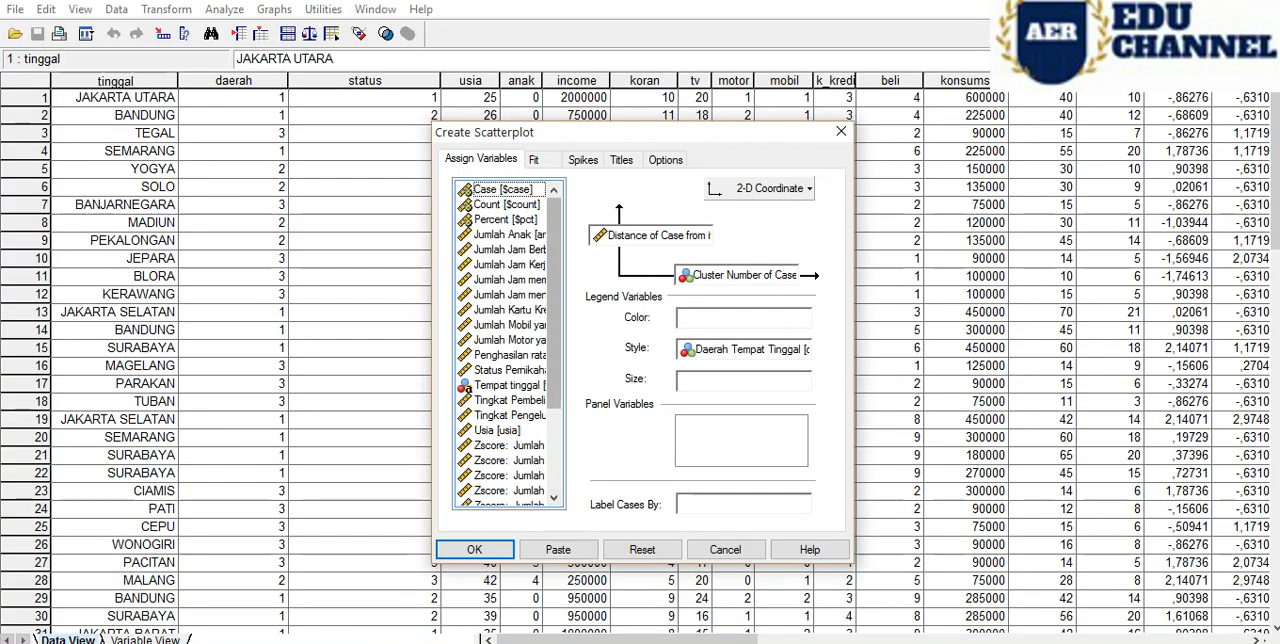
left_click(510, 235)
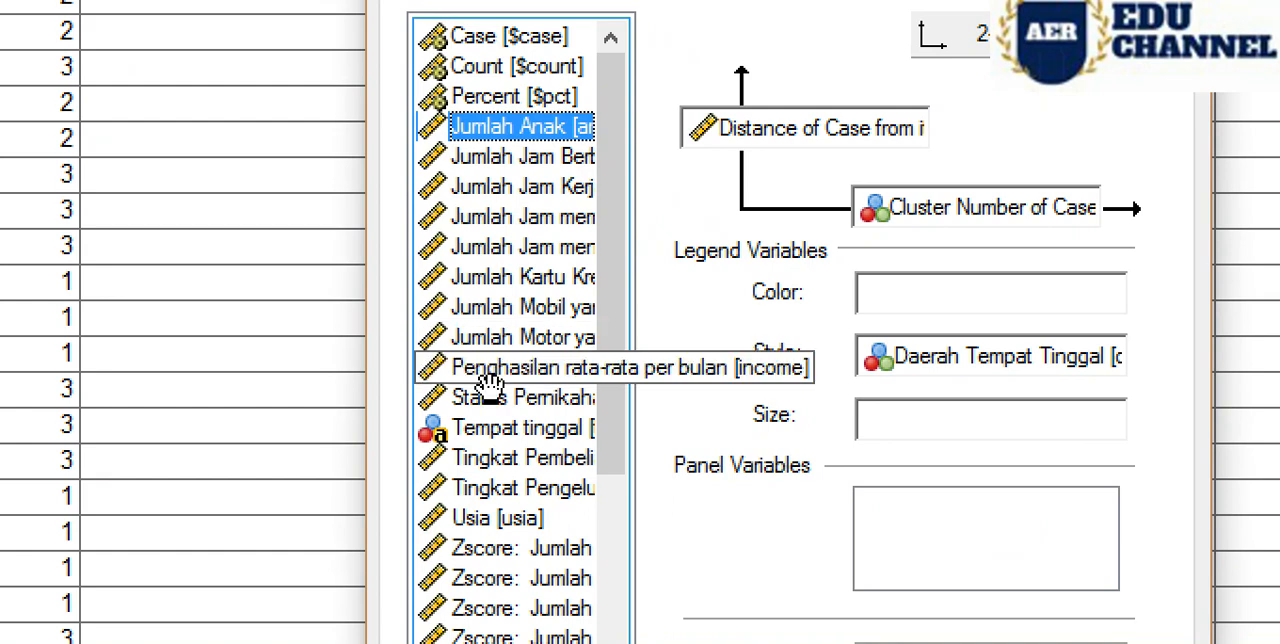
left_click(495, 428)
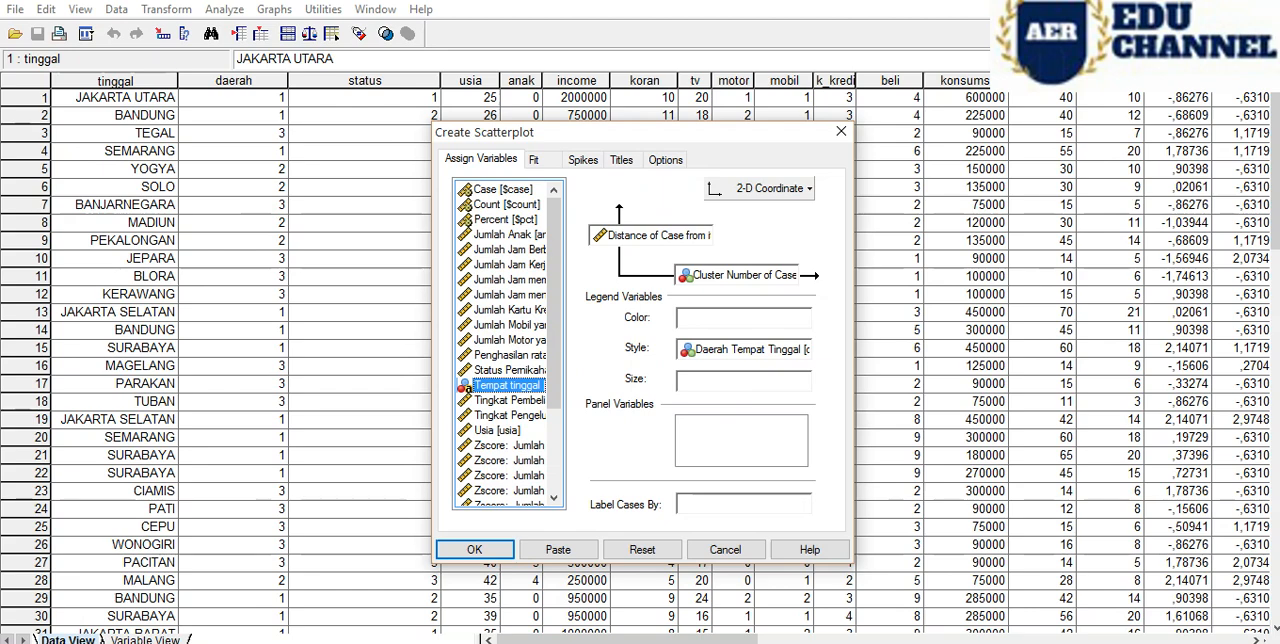
left_click_drag(466, 388, 712, 505)
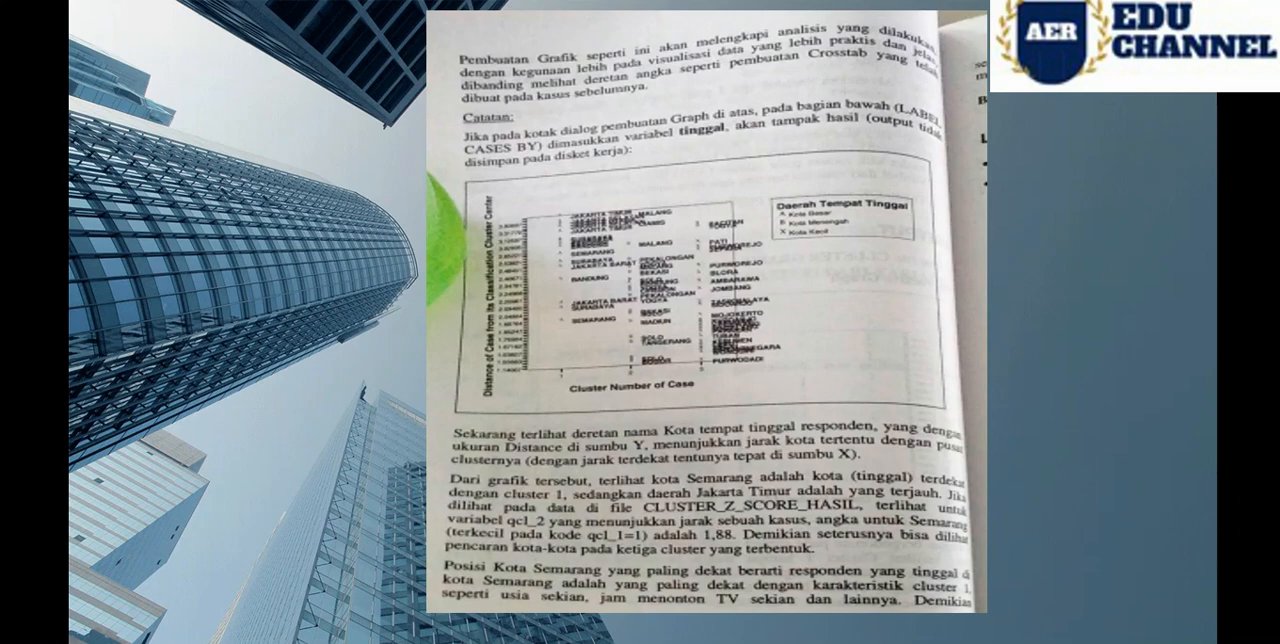
- Generate the city-labelled scatterplot, bring it into view, and select its Interactive Graph group in the output outline
left_click(492, 590)
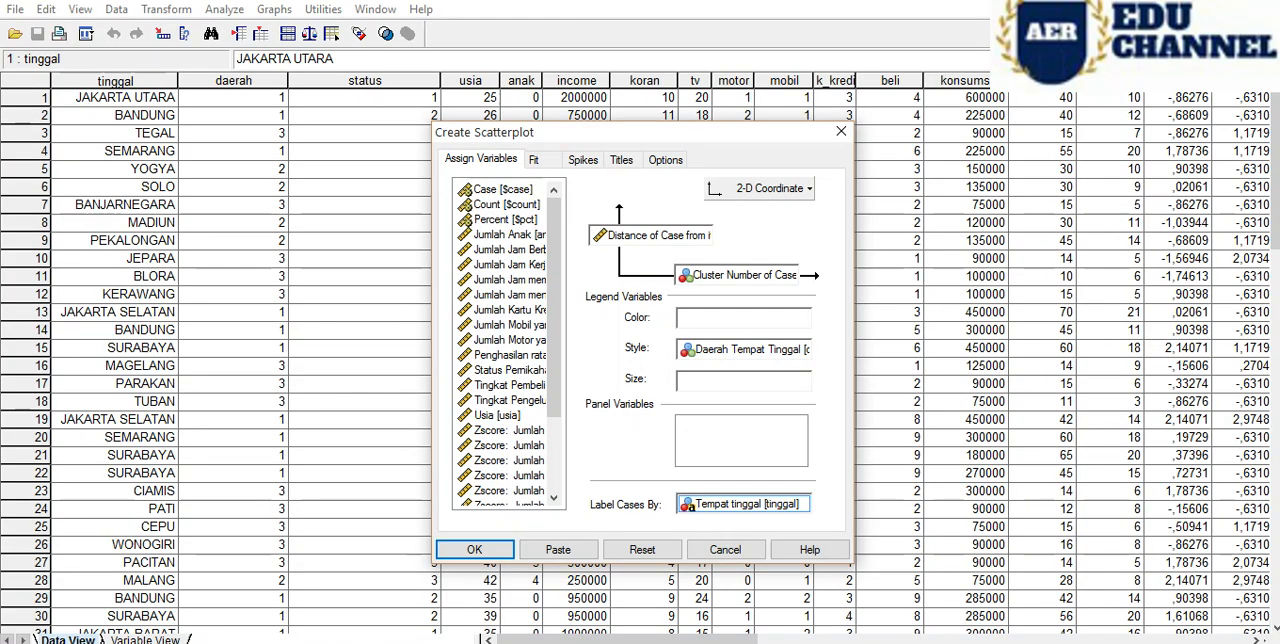
left_click(475, 549)
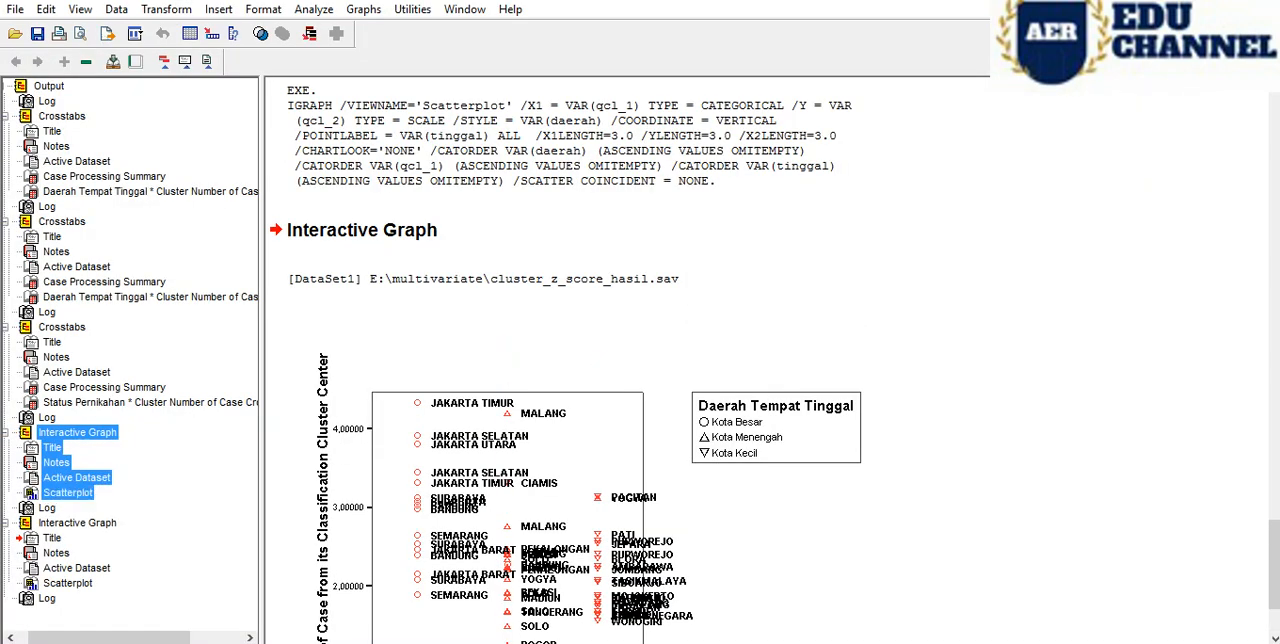
scroll(766, 360, "down", 3)
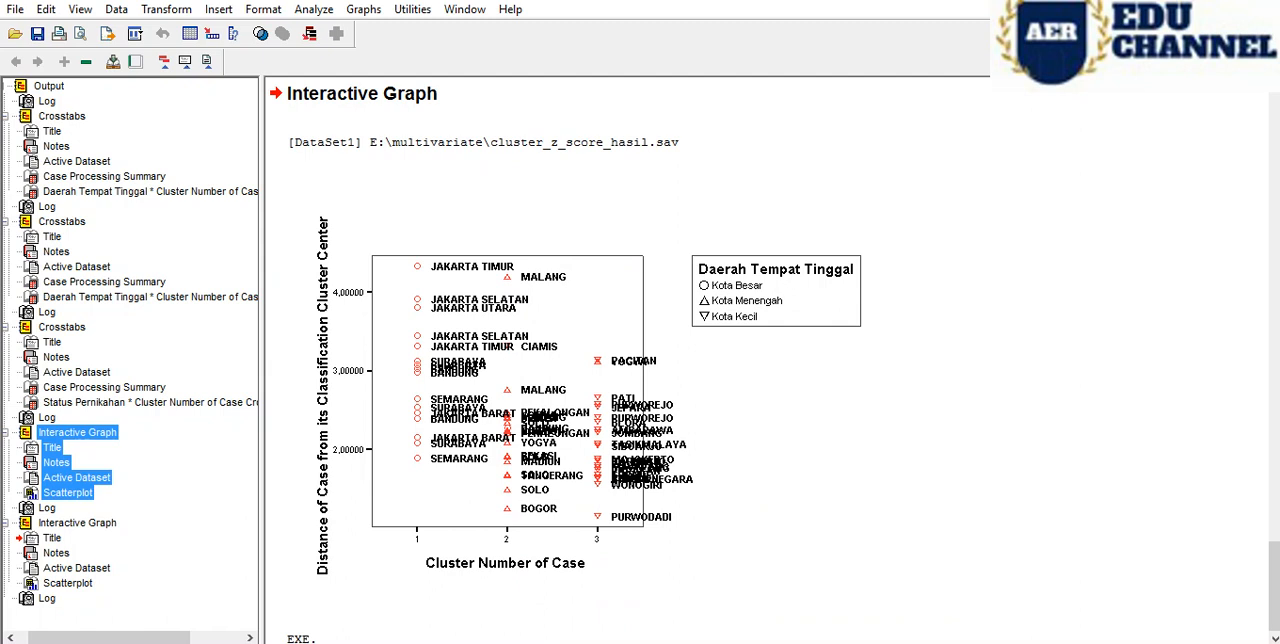
left_click(77, 523)
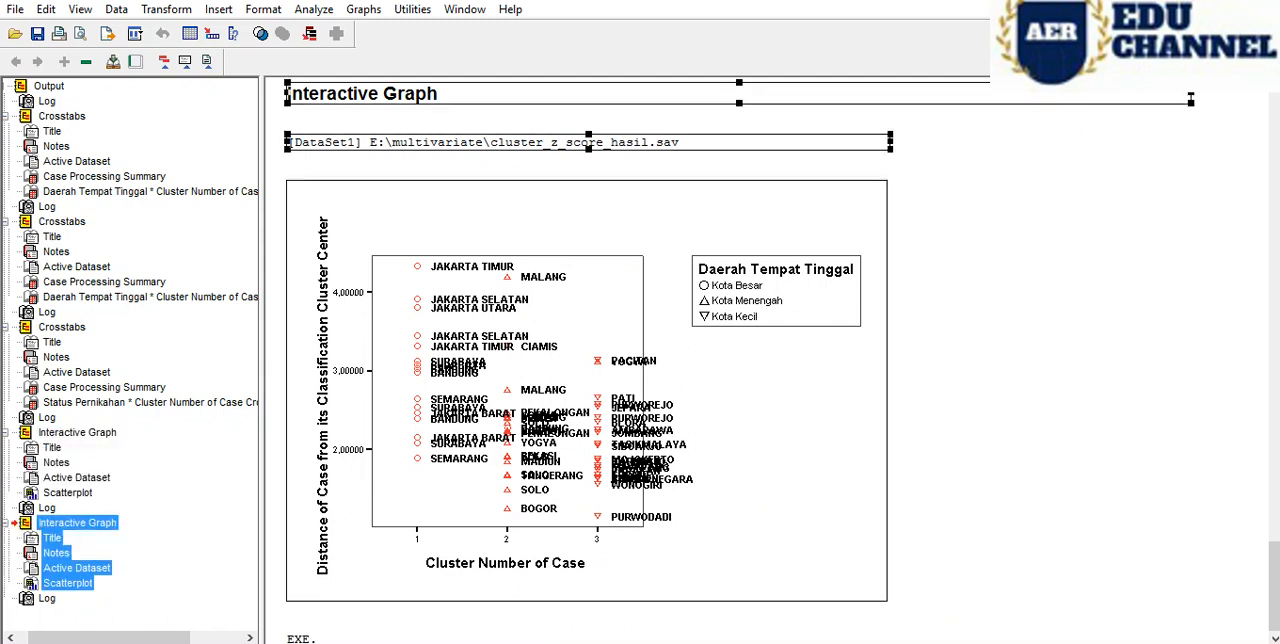
- Compare the labelled scatterplot with the reference page and advance to section B on plotting zusia against zkonsums
mouse_move(390, 643)
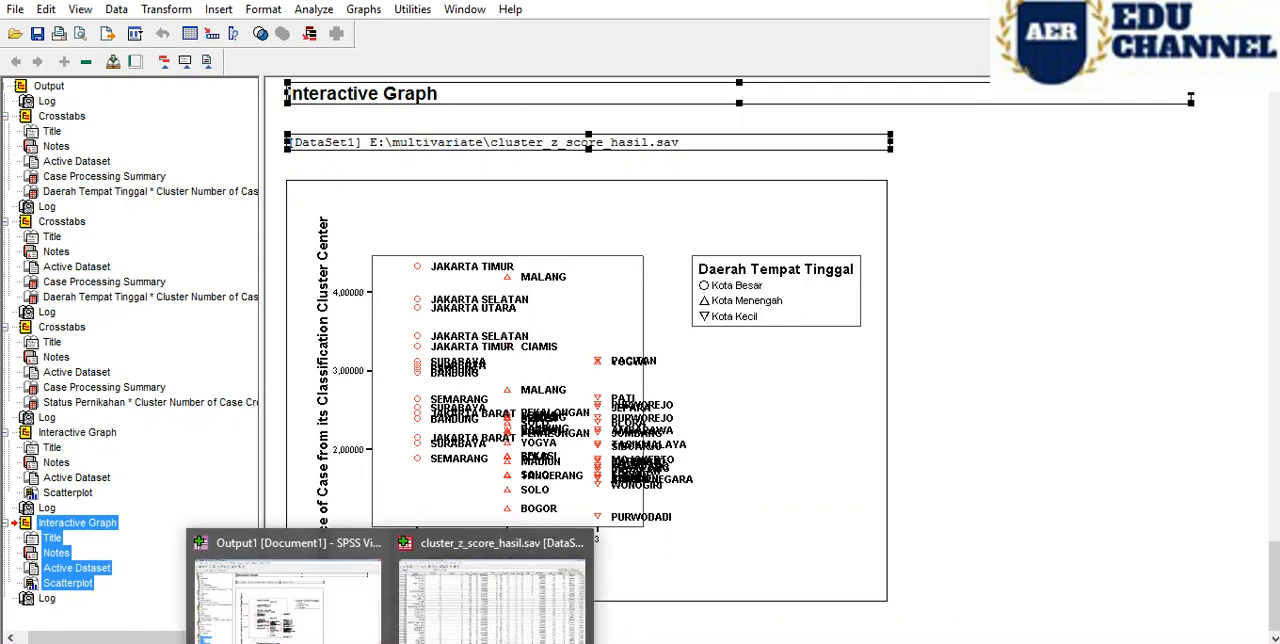
left_click(295, 643)
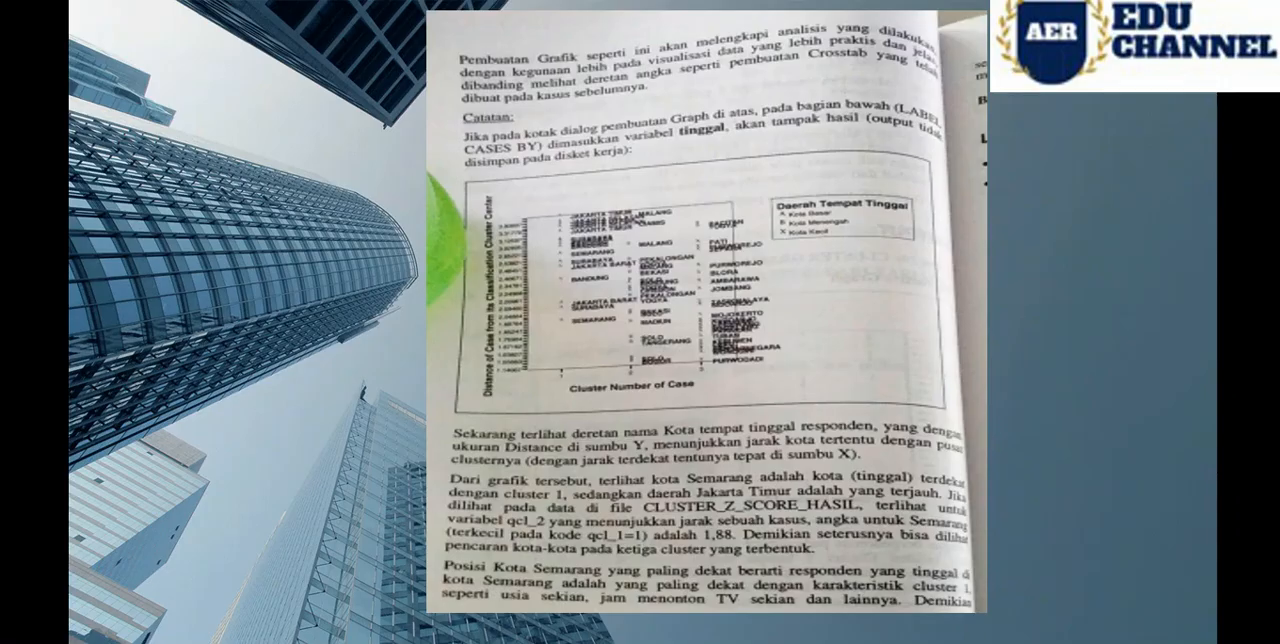
key("Right")
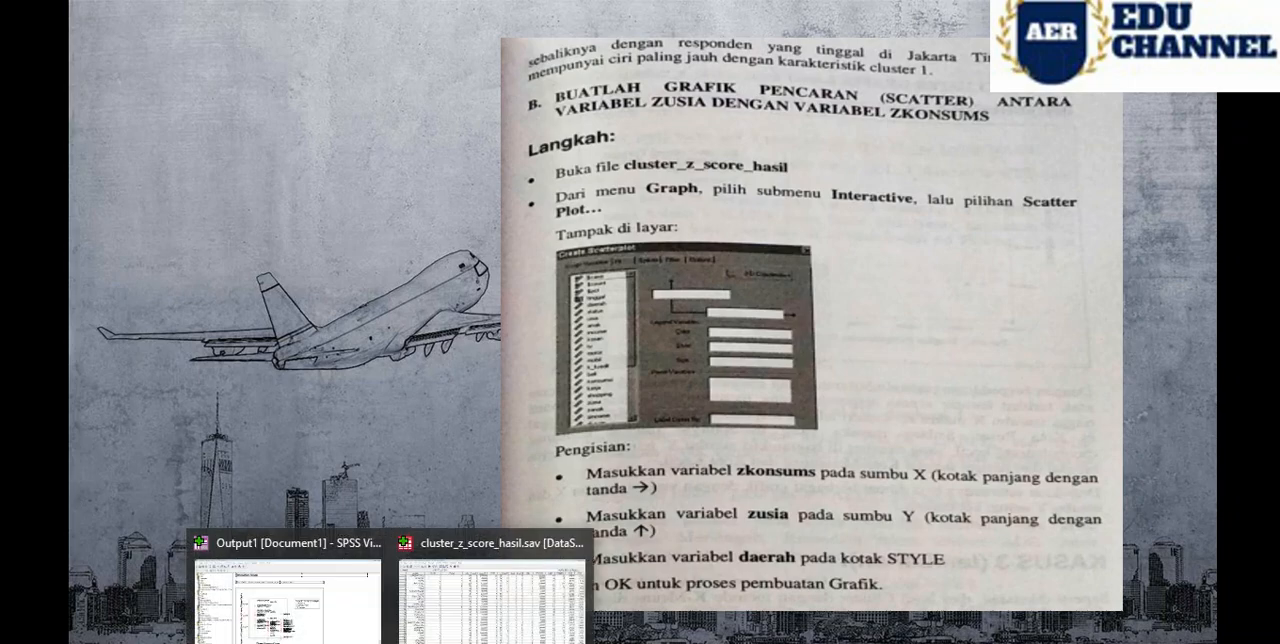
- Return to cluster_z_score_hasil.sav, open the interactive scatterplot setup again, and reset all its variables and controls to defaults
left_click(489, 590)
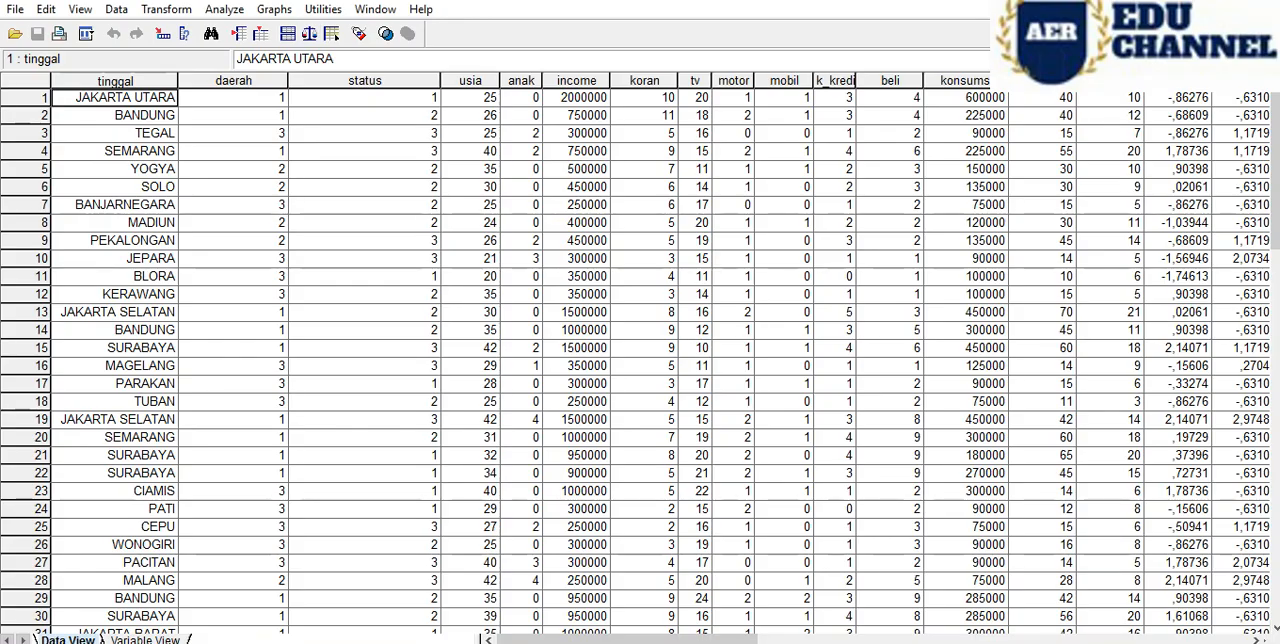
left_click(274, 9)
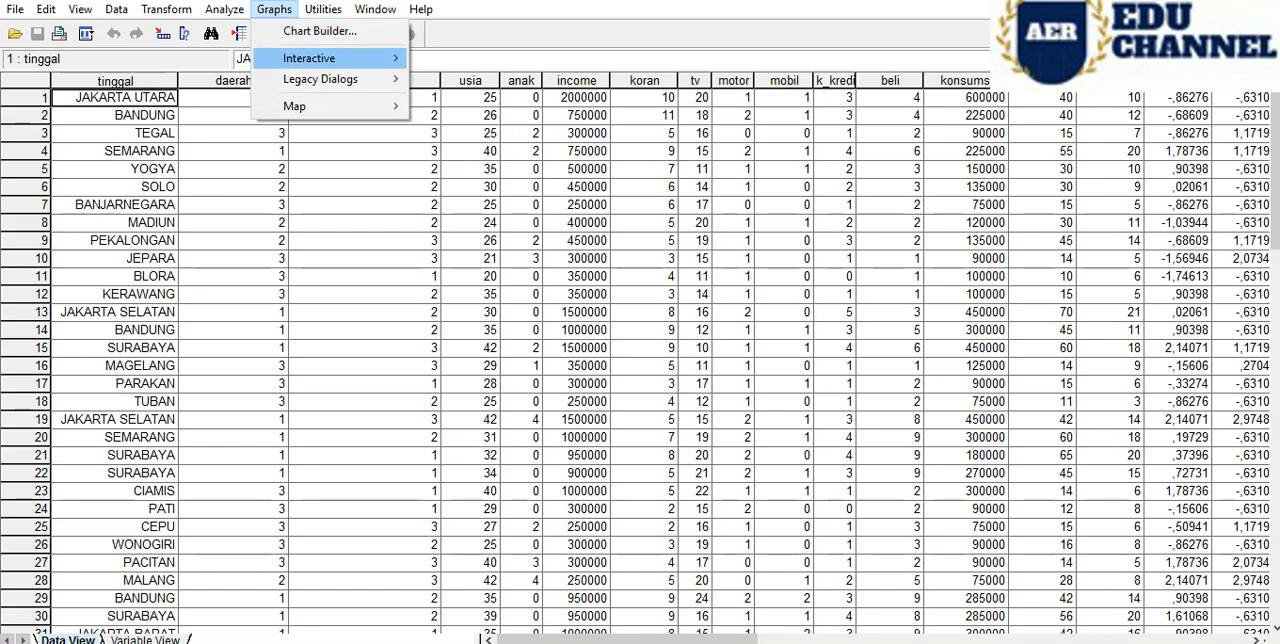
mouse_move(309, 58)
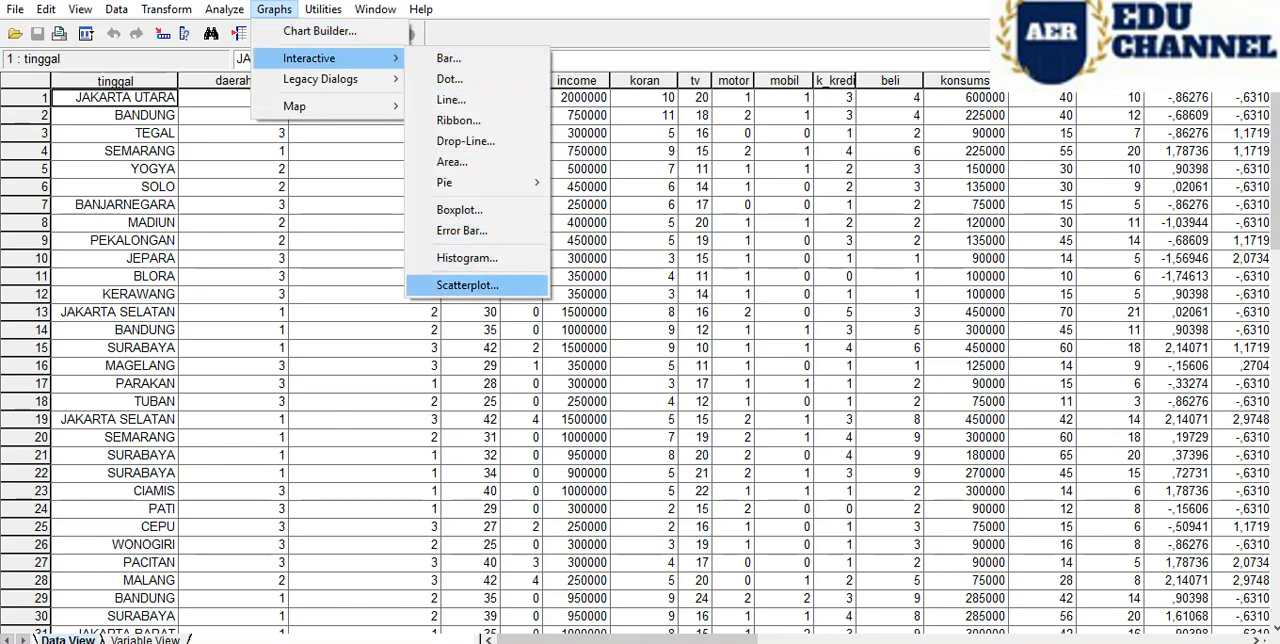
left_click(467, 285)
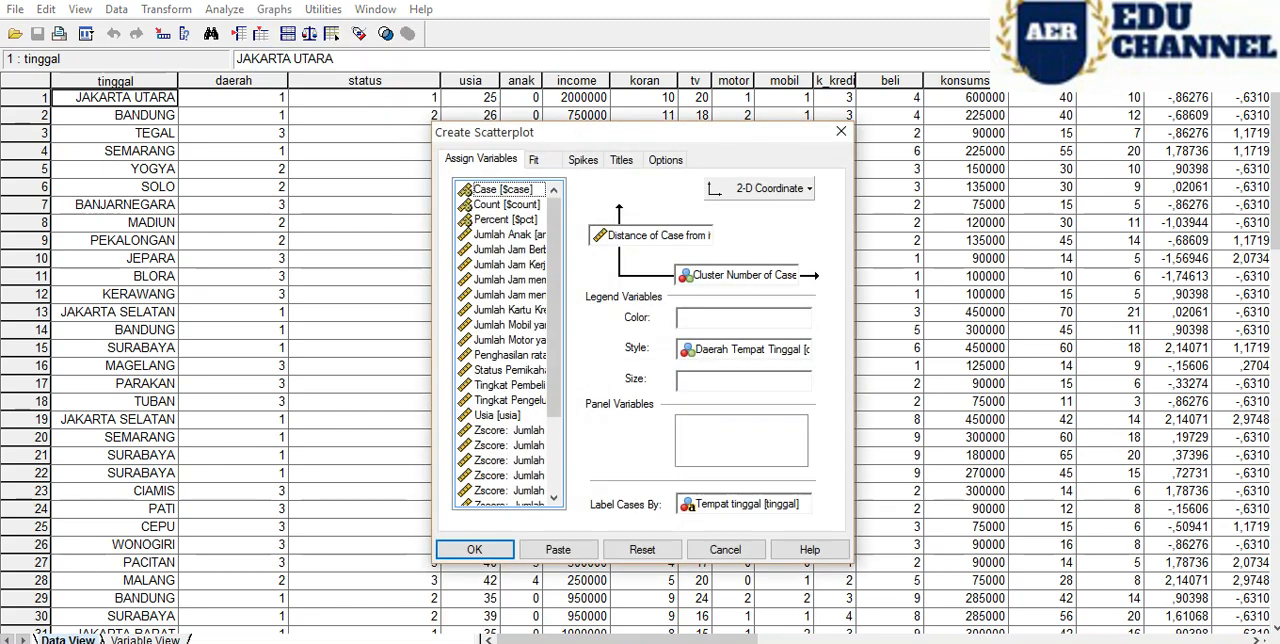
left_click(642, 549)
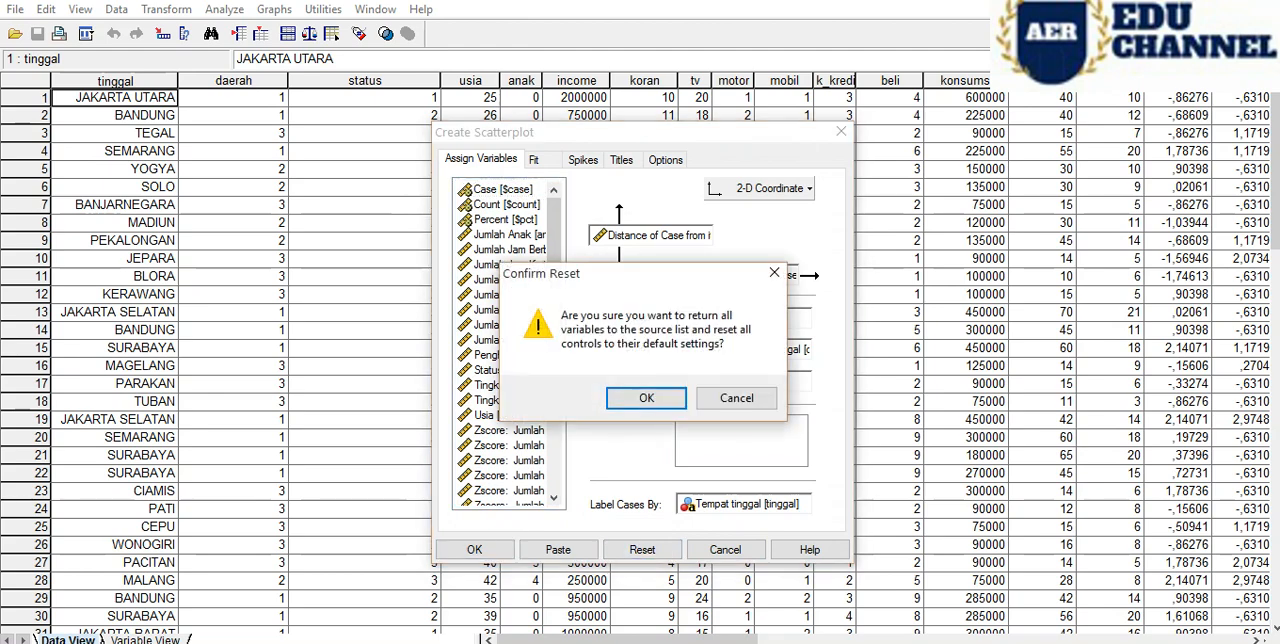
key("Return")
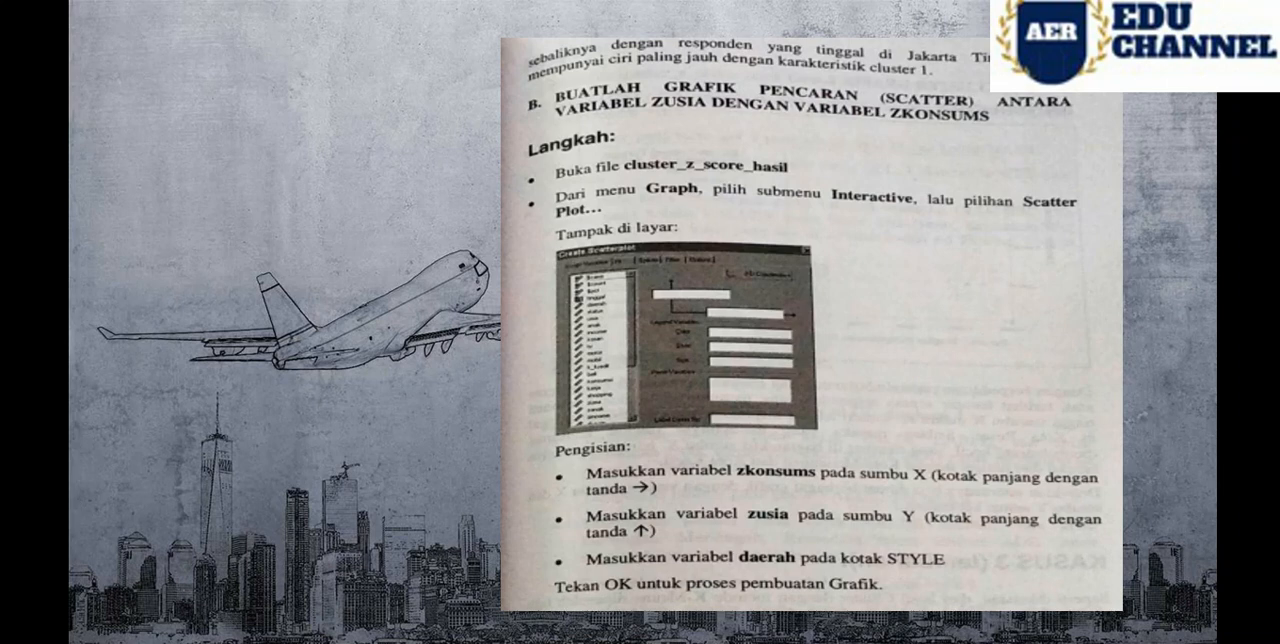
- Consult the reference steps and assign Zscore: Usia [zusia] to the scatterplot's vertical axis
mouse_move(394, 641)
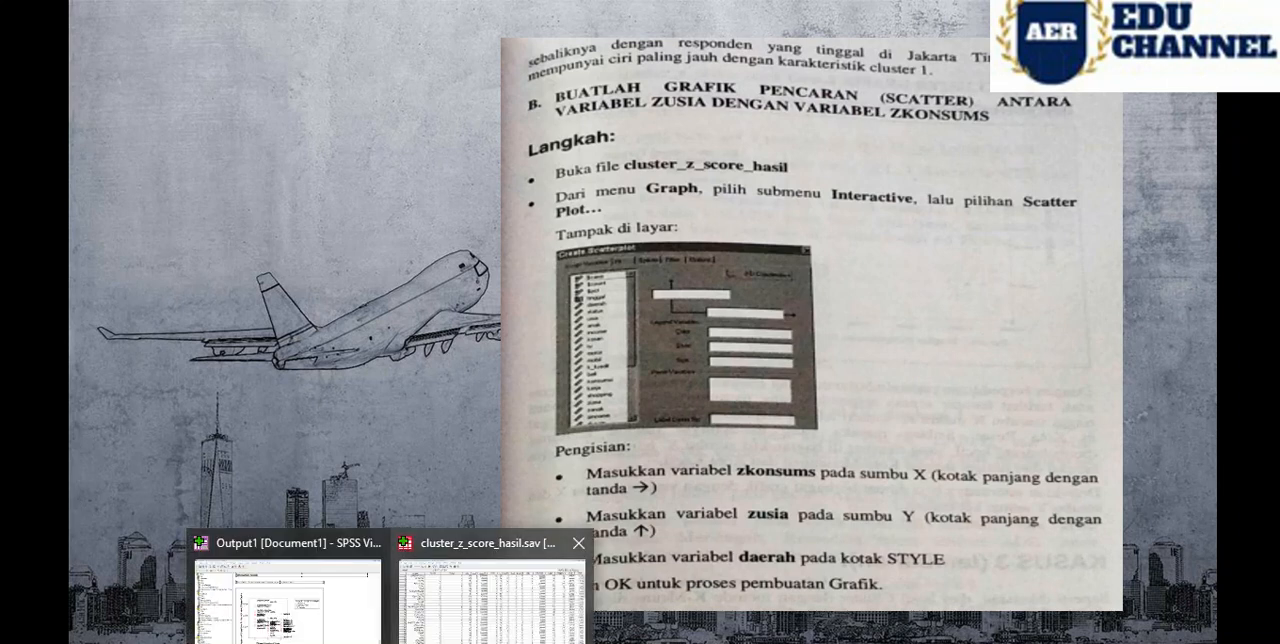
left_click(492, 598)
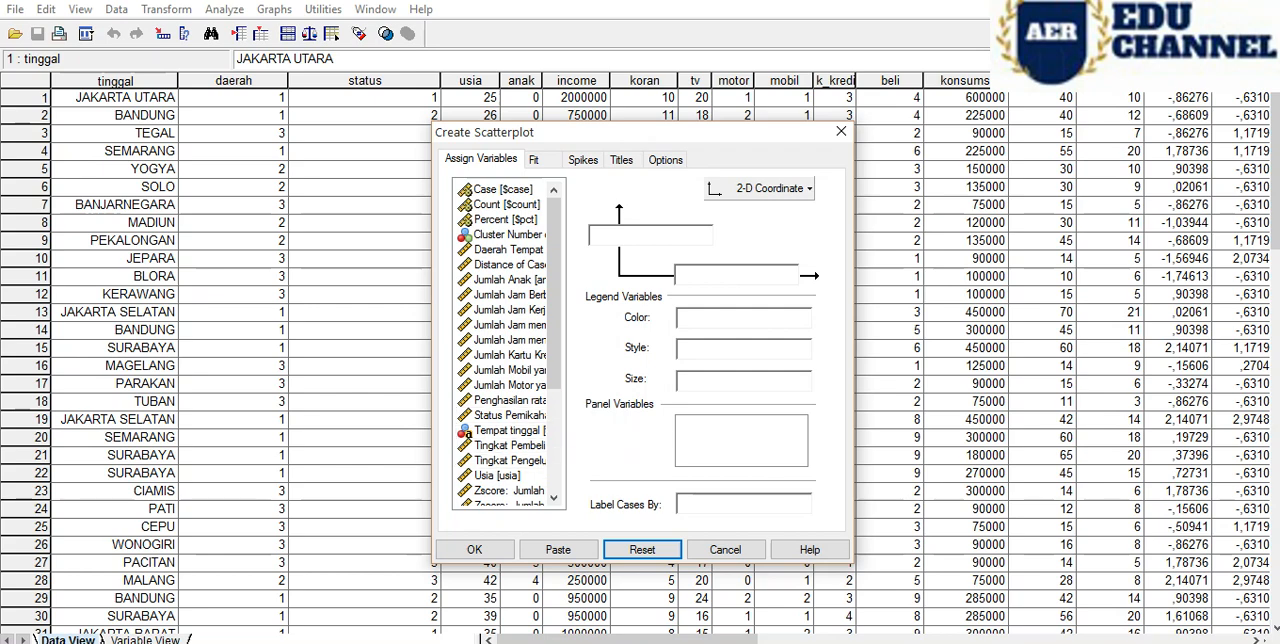
left_click_drag(554, 290, 554, 392)
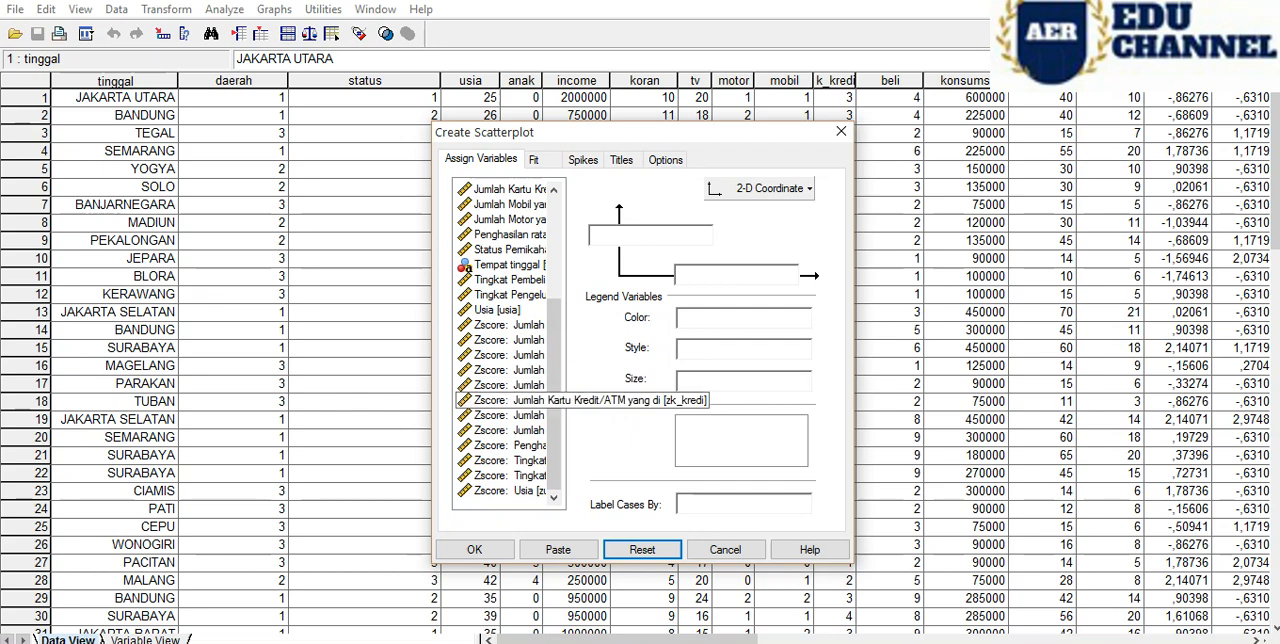
left_click(509, 430)
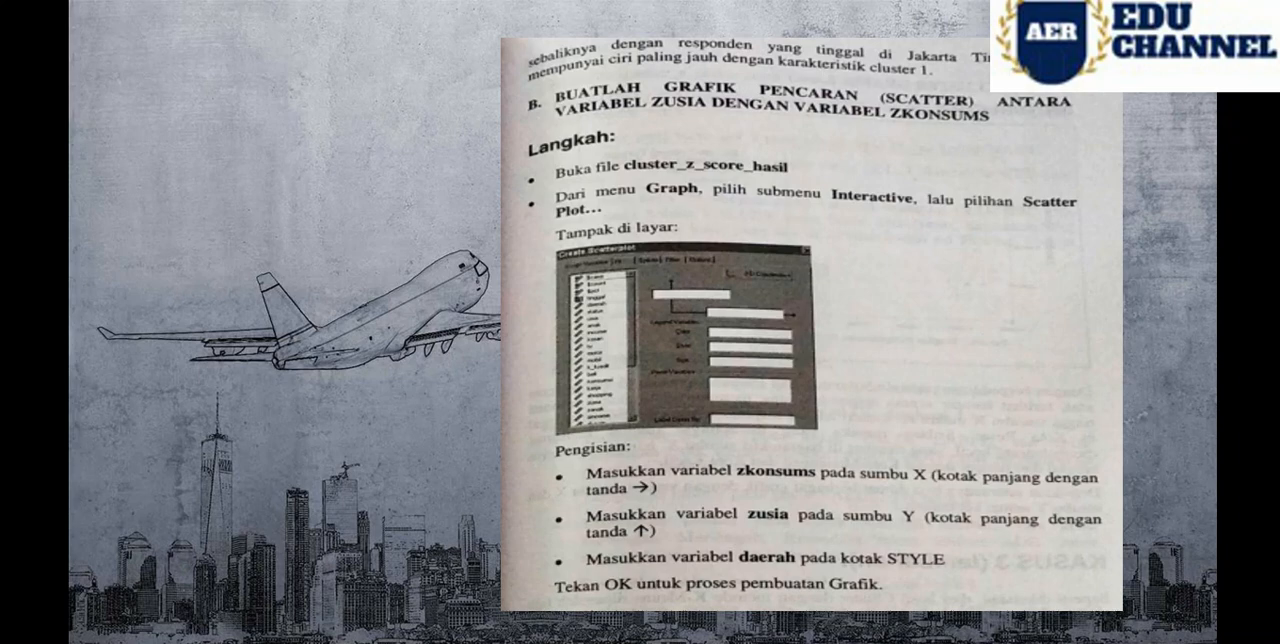
mouse_move(395, 642)
left_click(492, 594)
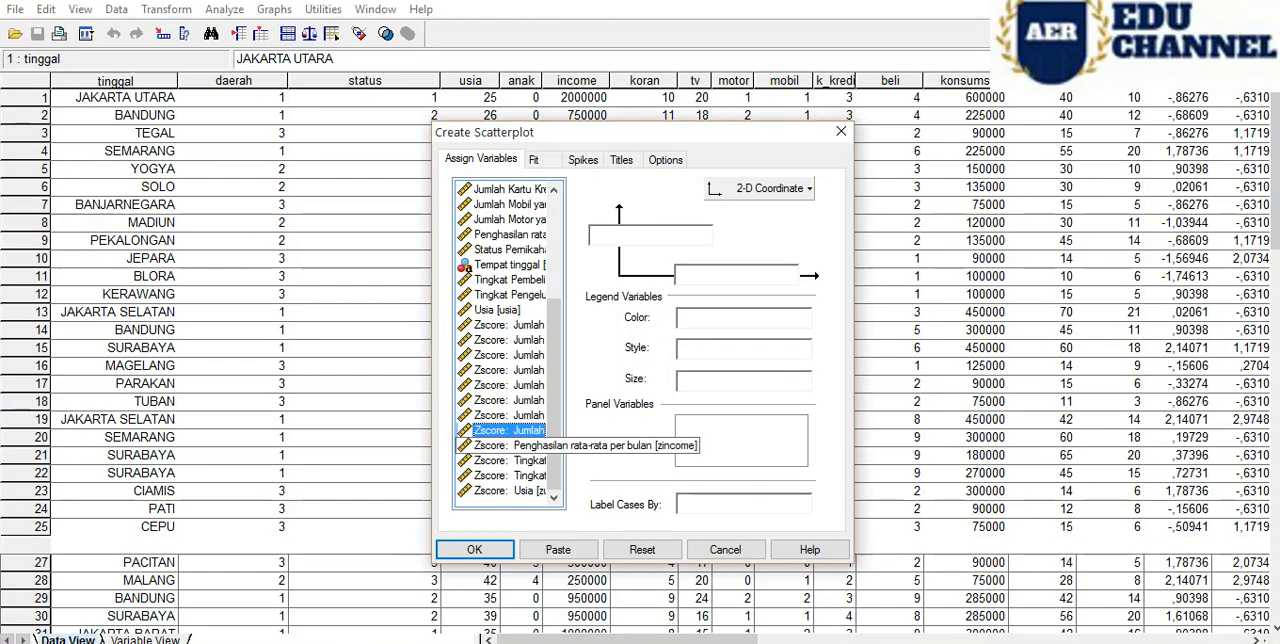
left_click(512, 491)
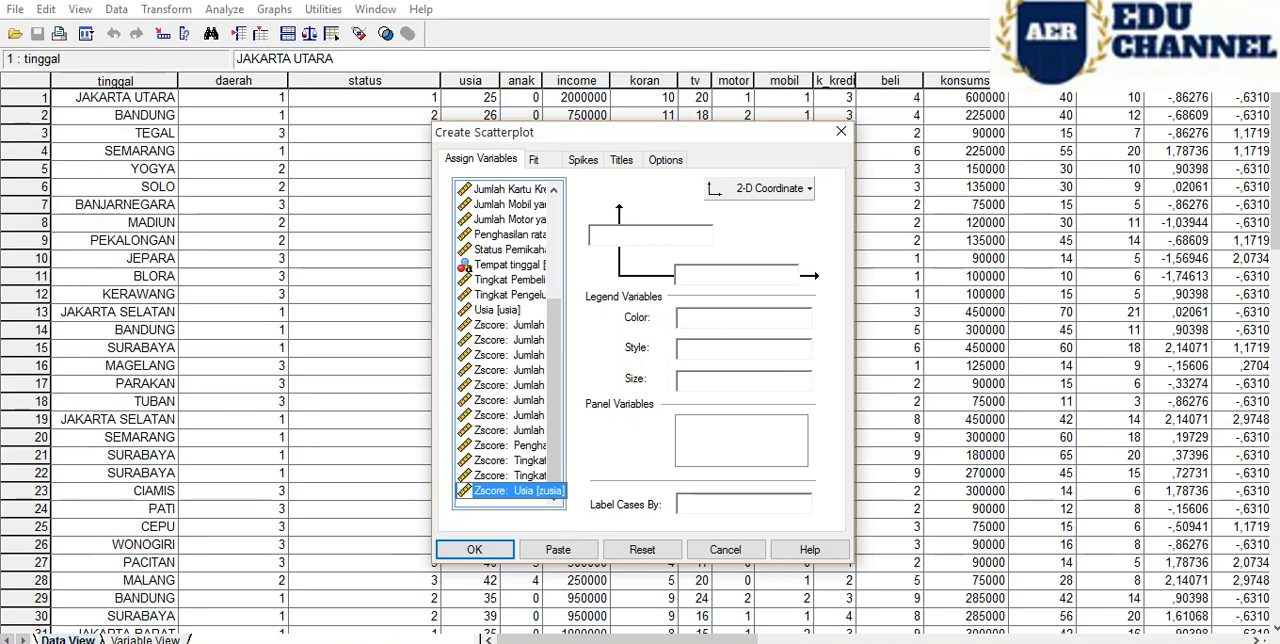
left_click_drag(512, 491, 648, 235)
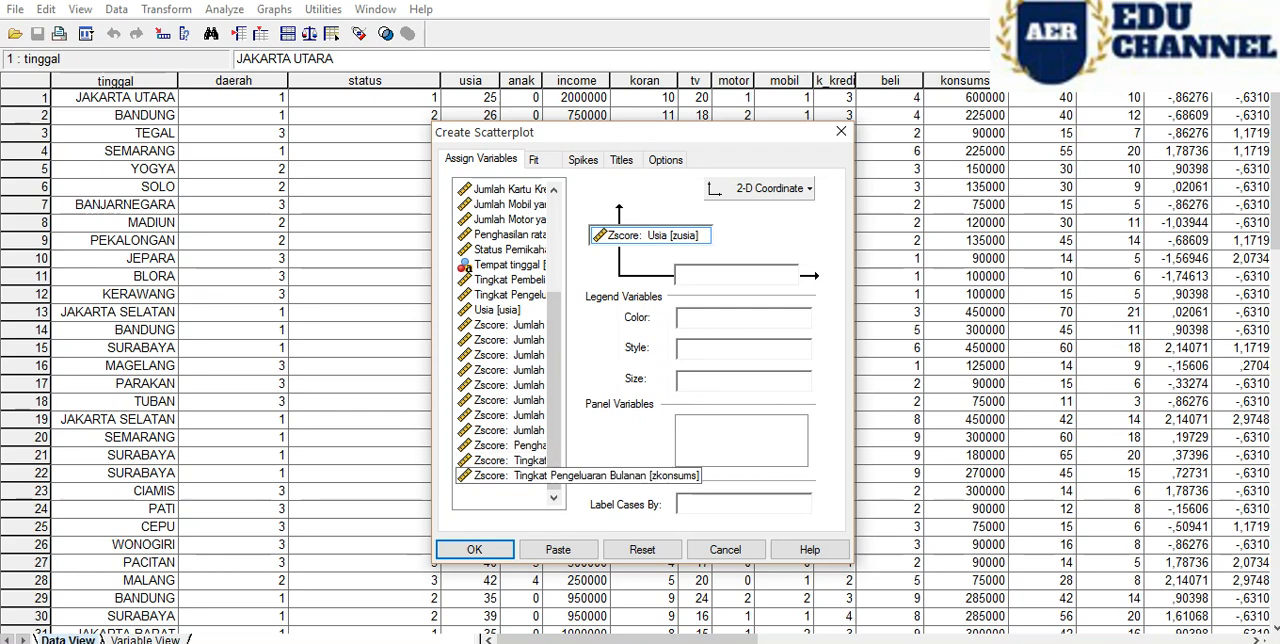
- Assign Zscore: Tingkat Pengeluaran Bulanan [zkonsums] to the horizontal axis and check the assignments against the reference page
left_click(510, 476)
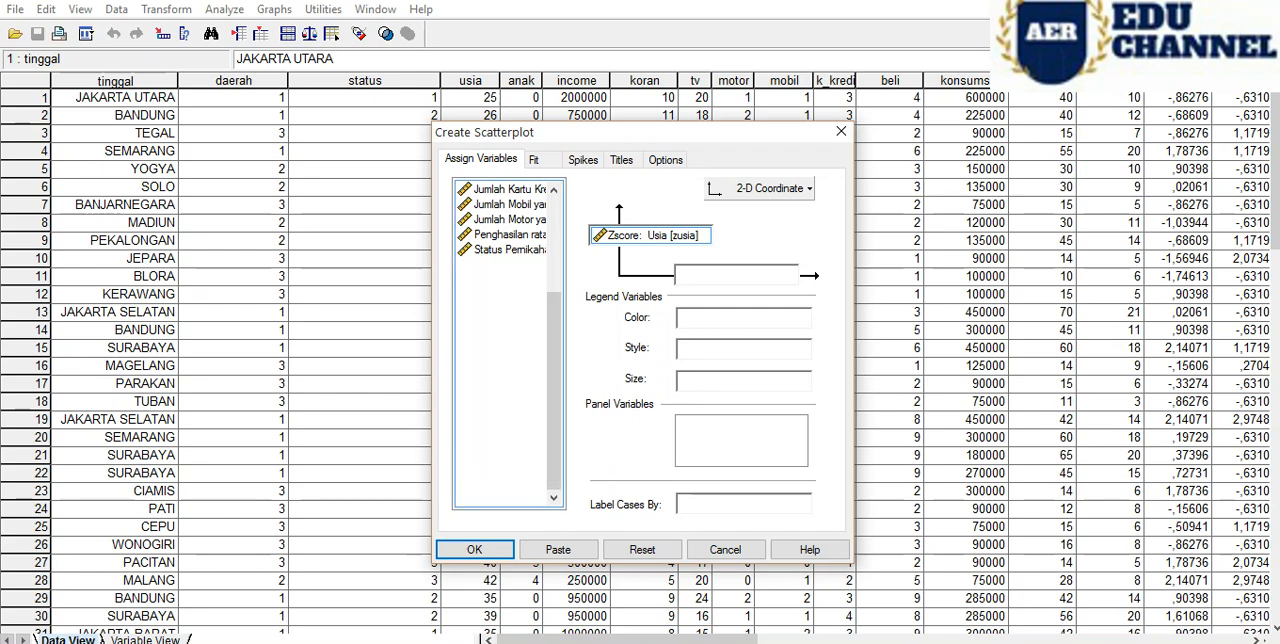
left_click_drag(510, 476, 692, 276)
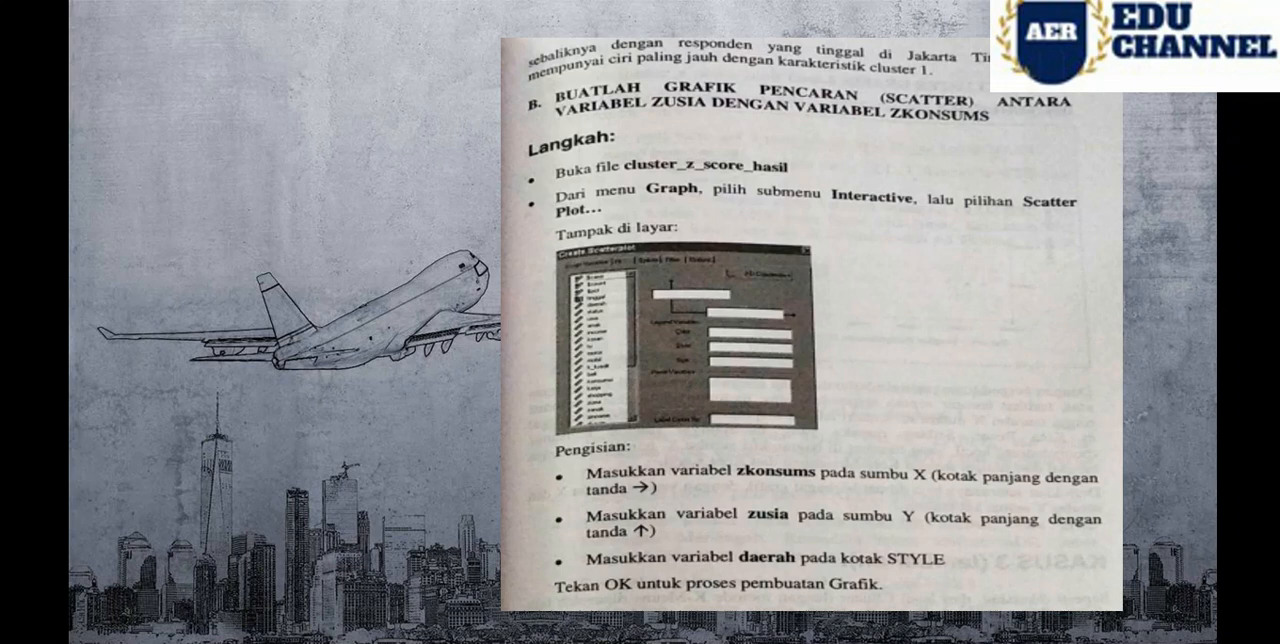
mouse_move(394, 641)
left_click(492, 596)
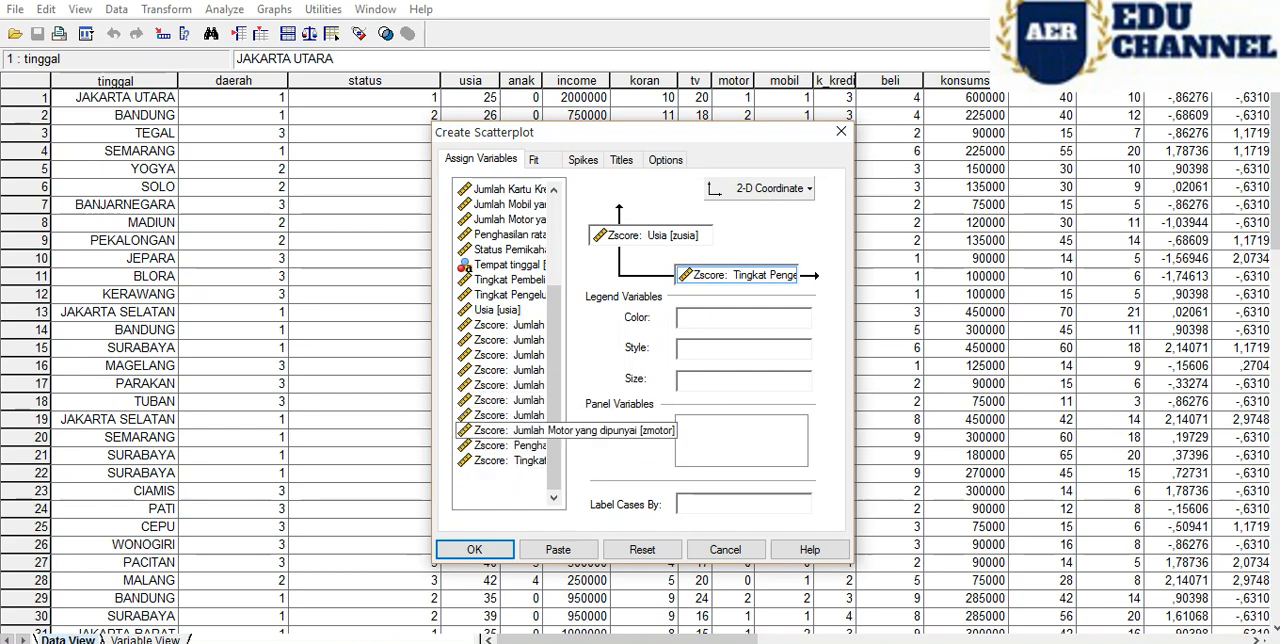
- Assign Daerah Tempat Tinggal [daerah] as the scatterplot's Style legend variable, converting it from scale to categorical
left_click(510, 430)
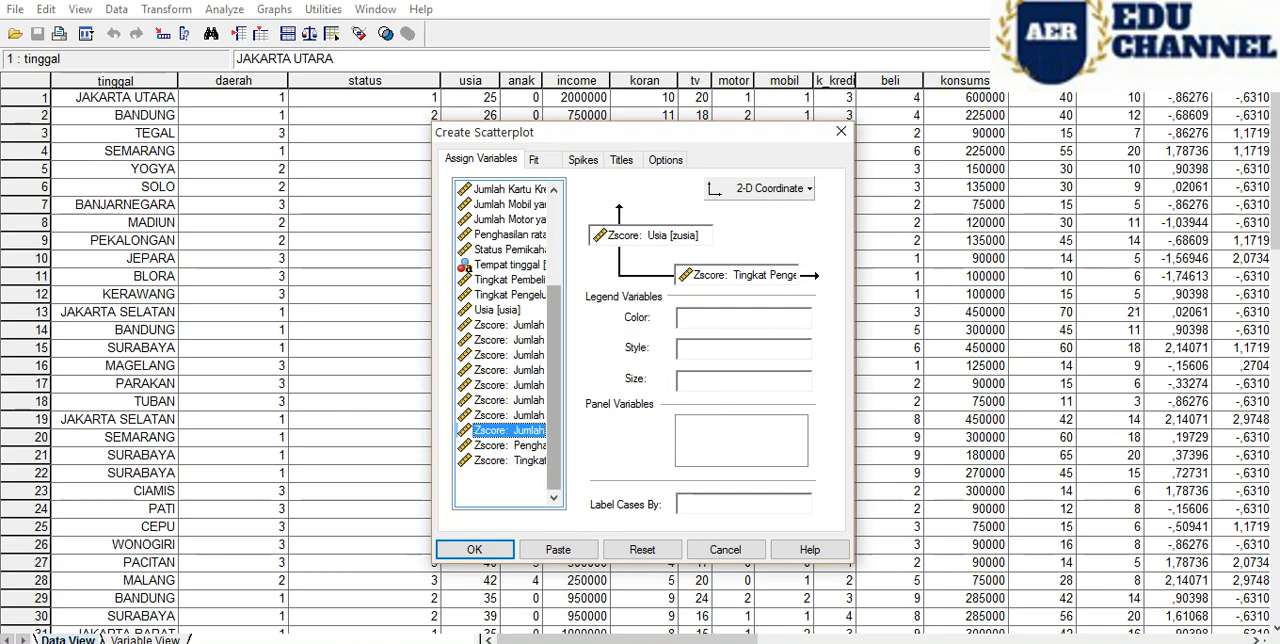
scroll(554, 335, "up", 2)
scroll(505, 340, "up", 3)
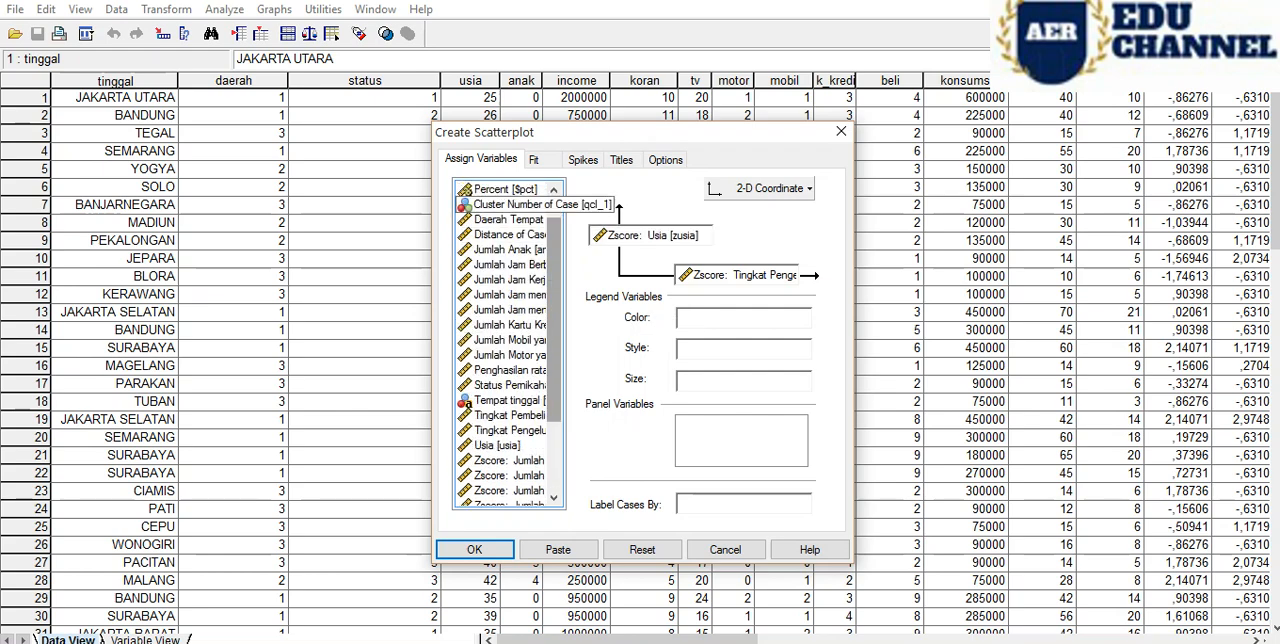
scroll(505, 234, "up", 2)
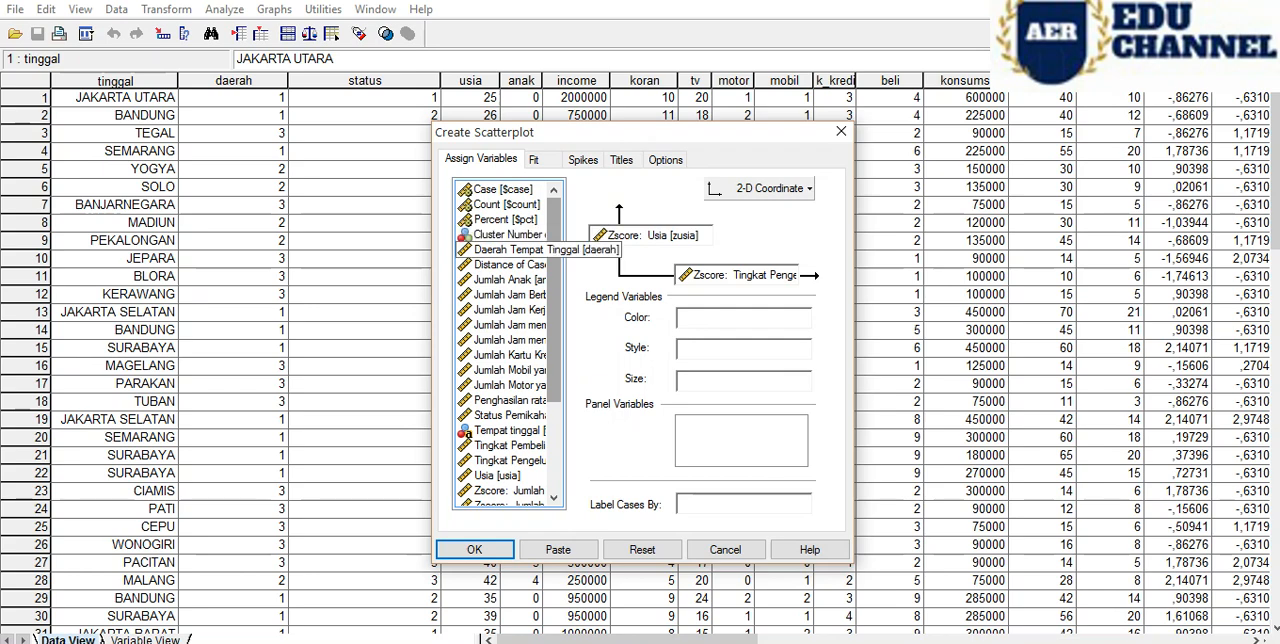
left_click(505, 249)
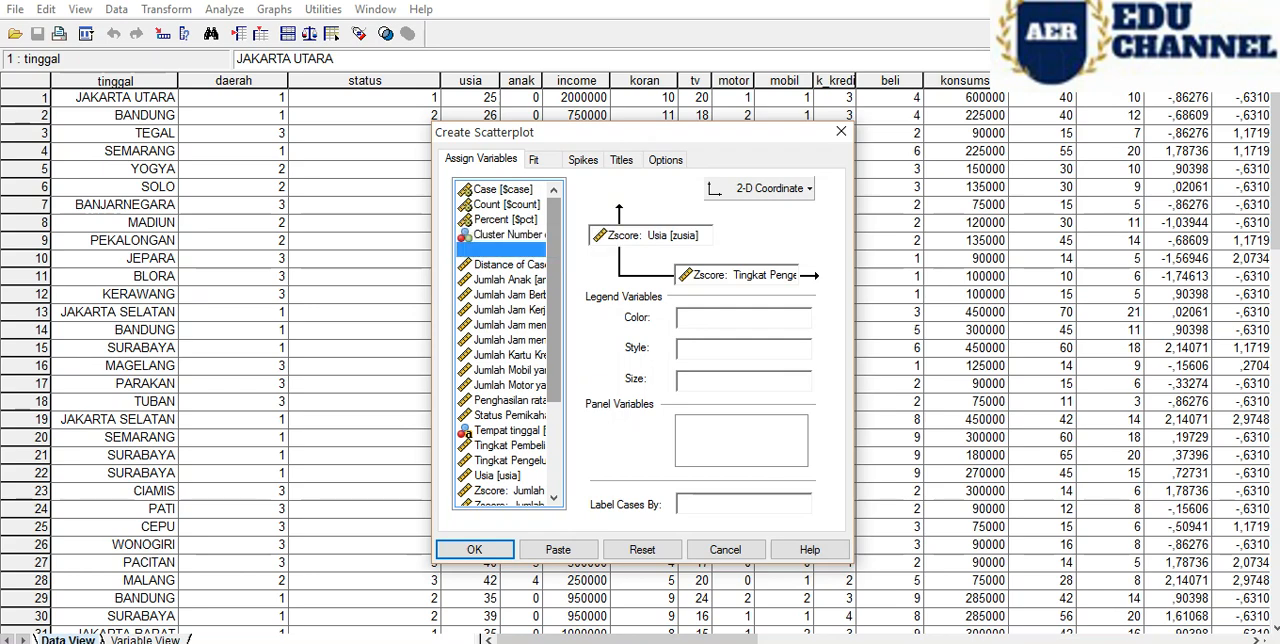
left_click_drag(505, 249, 740, 348)
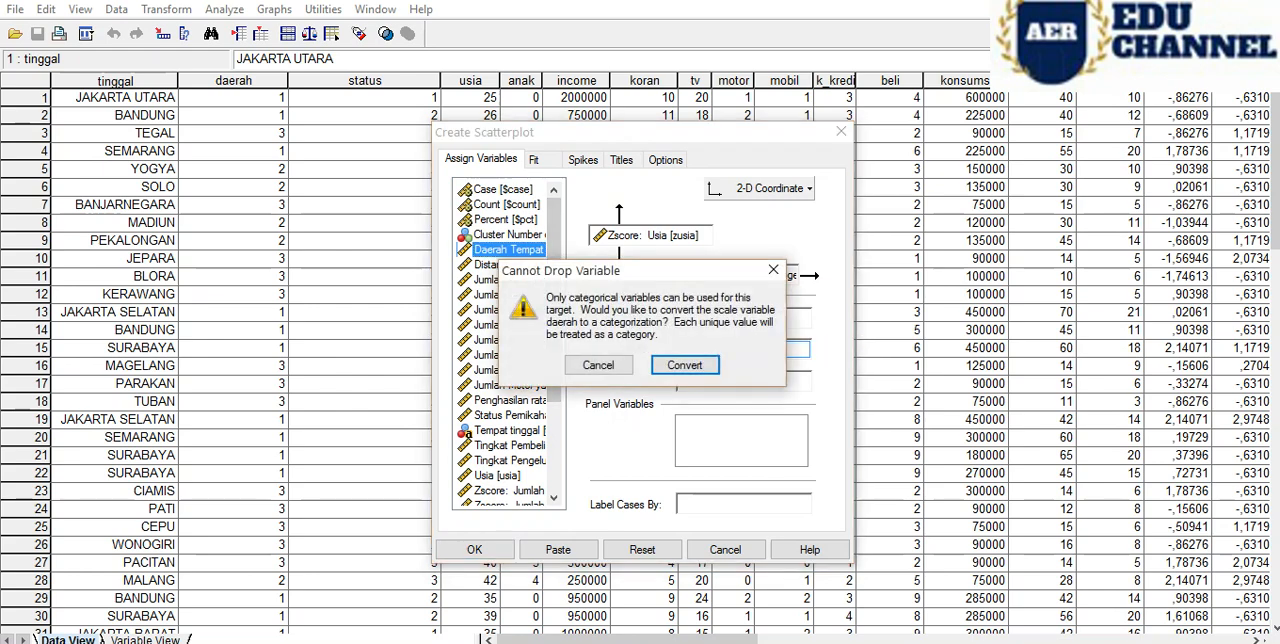
left_click(712, 364)
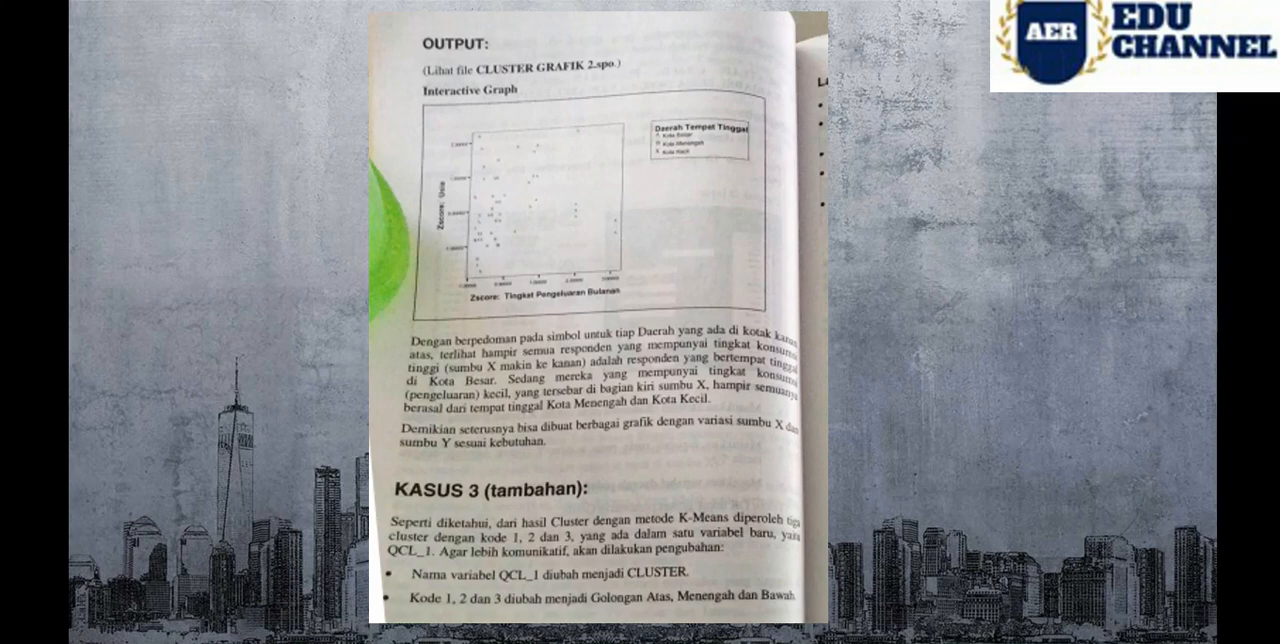
- Return from the reference page to the scatterplot setup, generate the chart, and select the newest Scatterplot item in the output outline
mouse_move(394, 642)
left_click(491, 594)
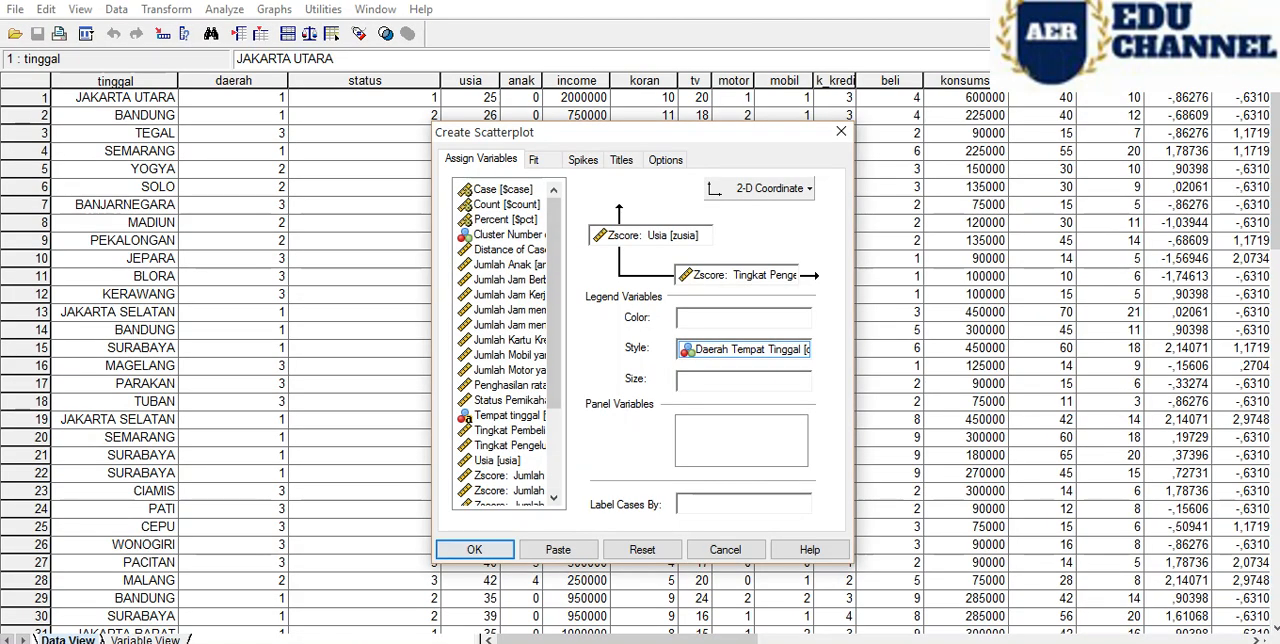
left_click(475, 549)
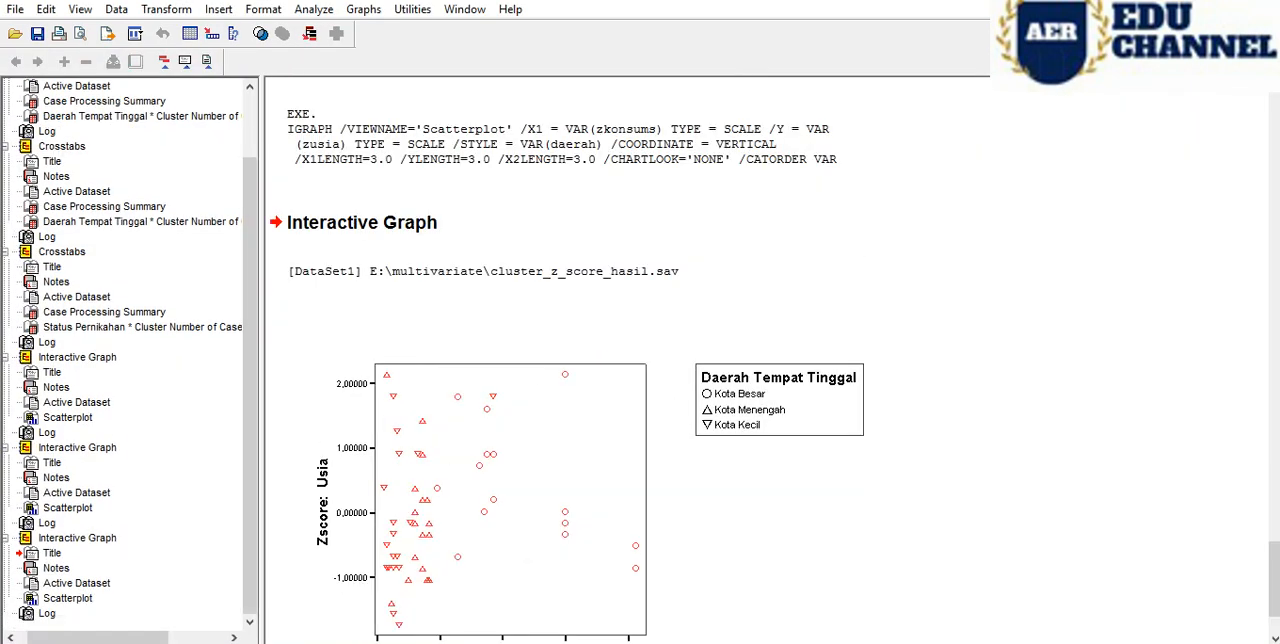
left_click(76, 583)
left_click(68, 598)
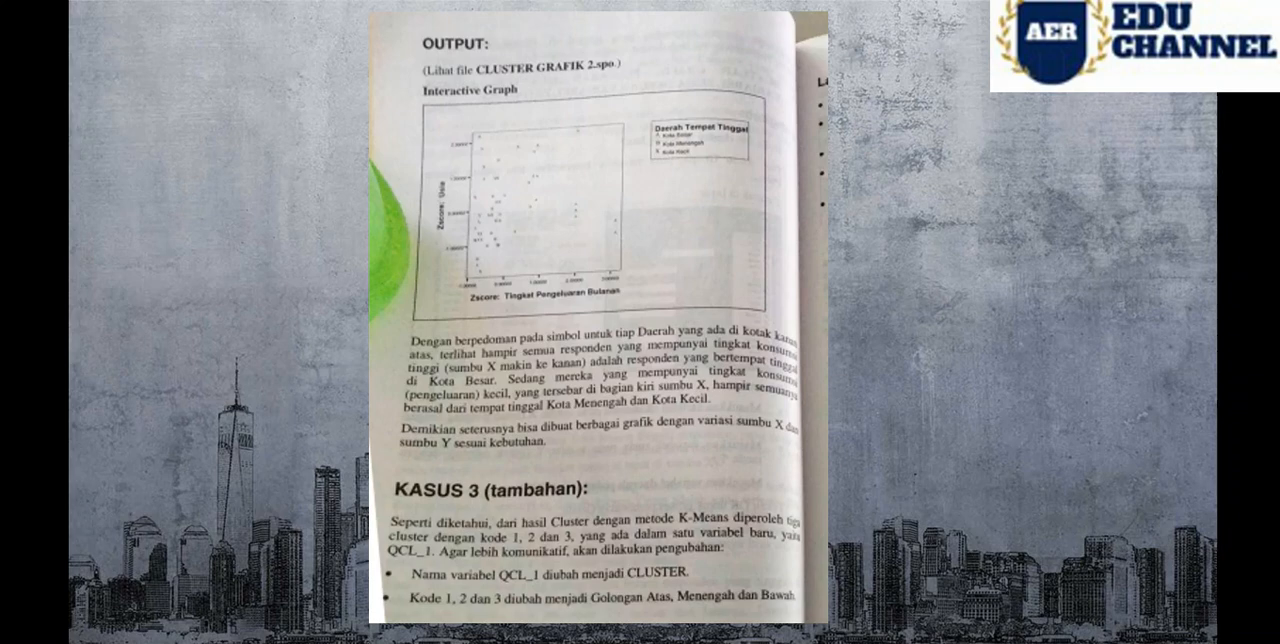
- Find and launch the Windows Magnifier to enlarge the reference page showing the expected output
key("super")
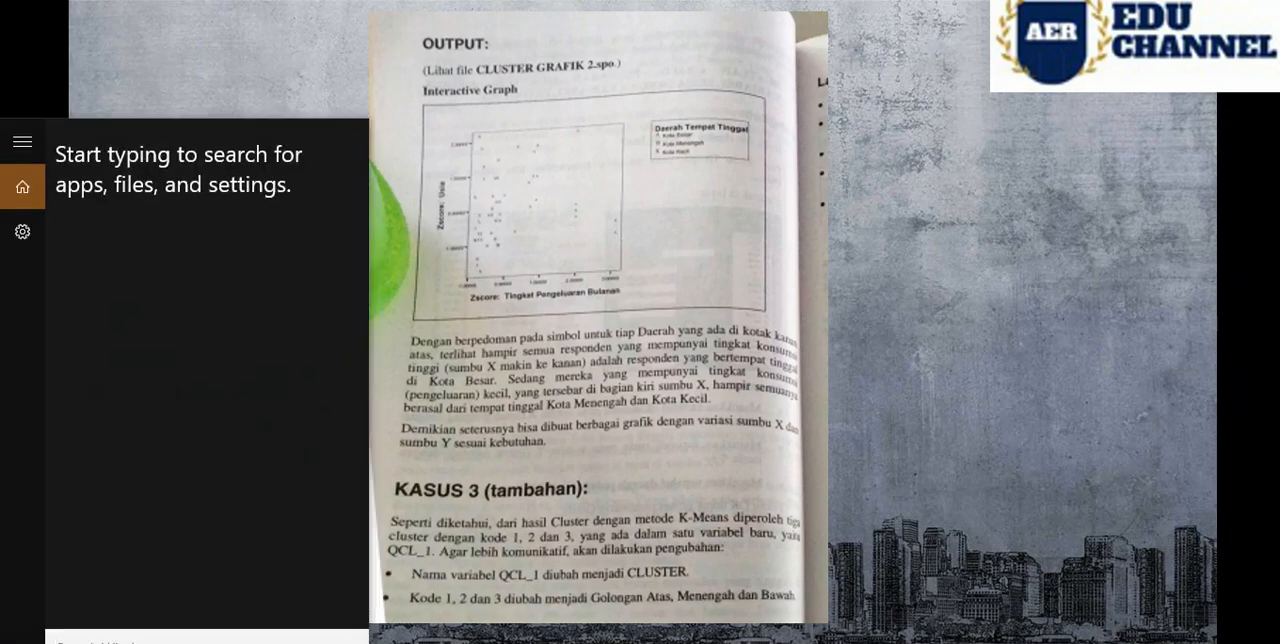
type("magnifi")
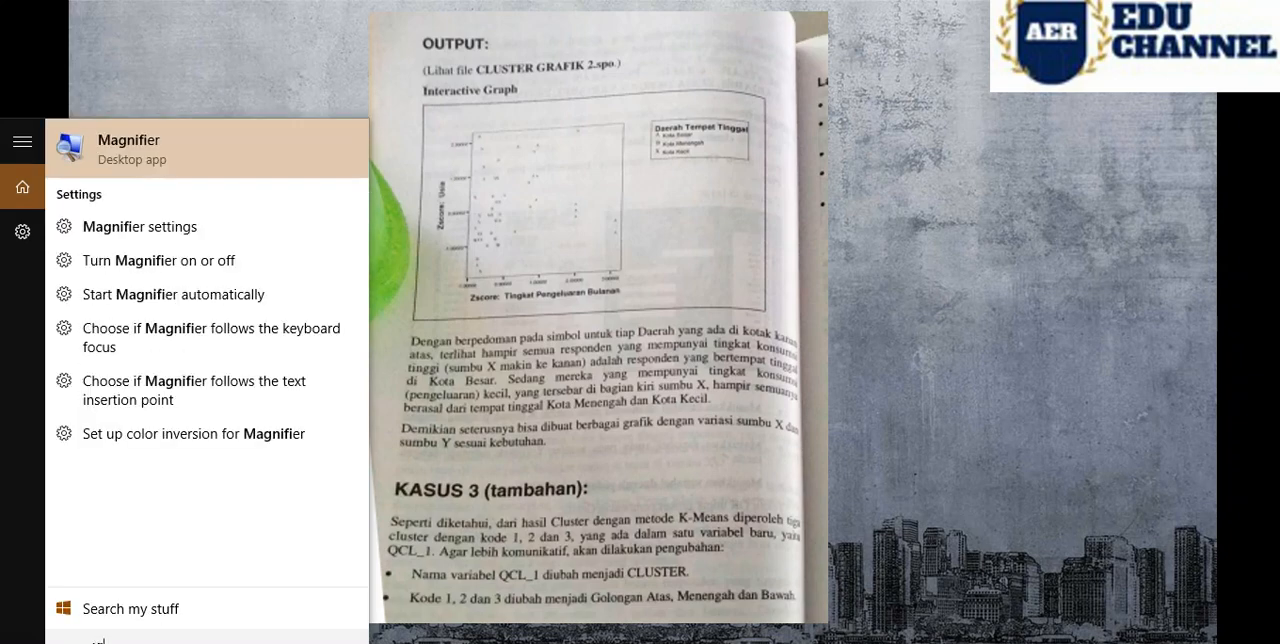
key("Return")
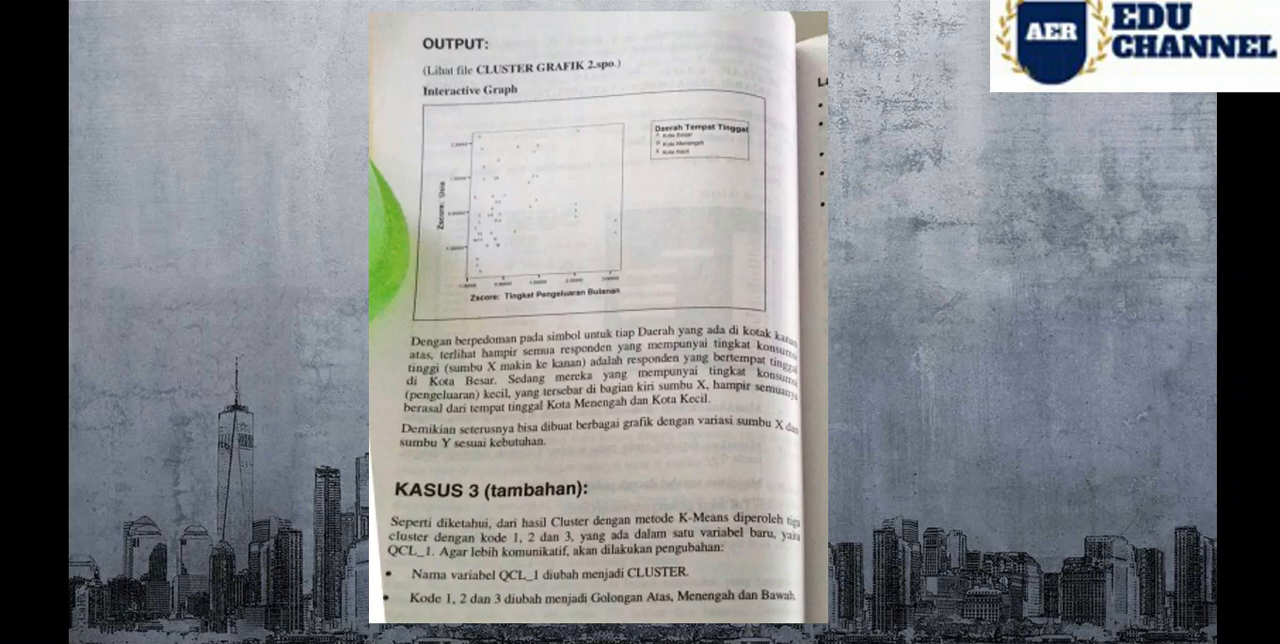
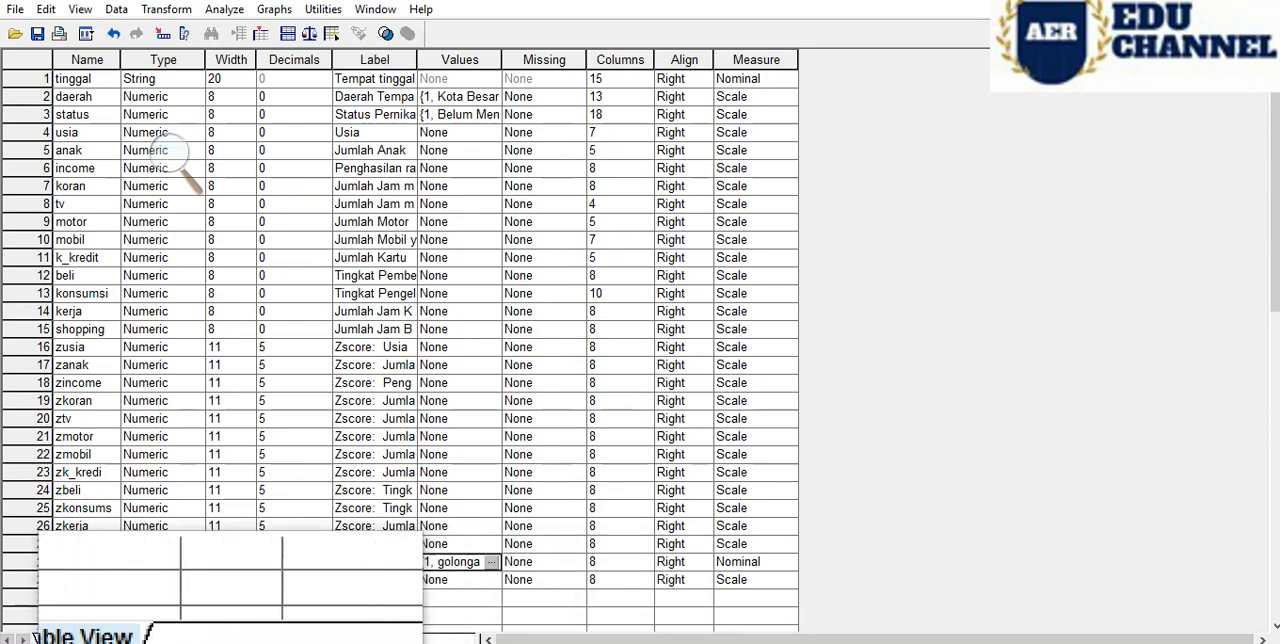
- Select the cluster column in the data view and compare its case values with the reference page's table of labelled clusters
left_click(68, 639)
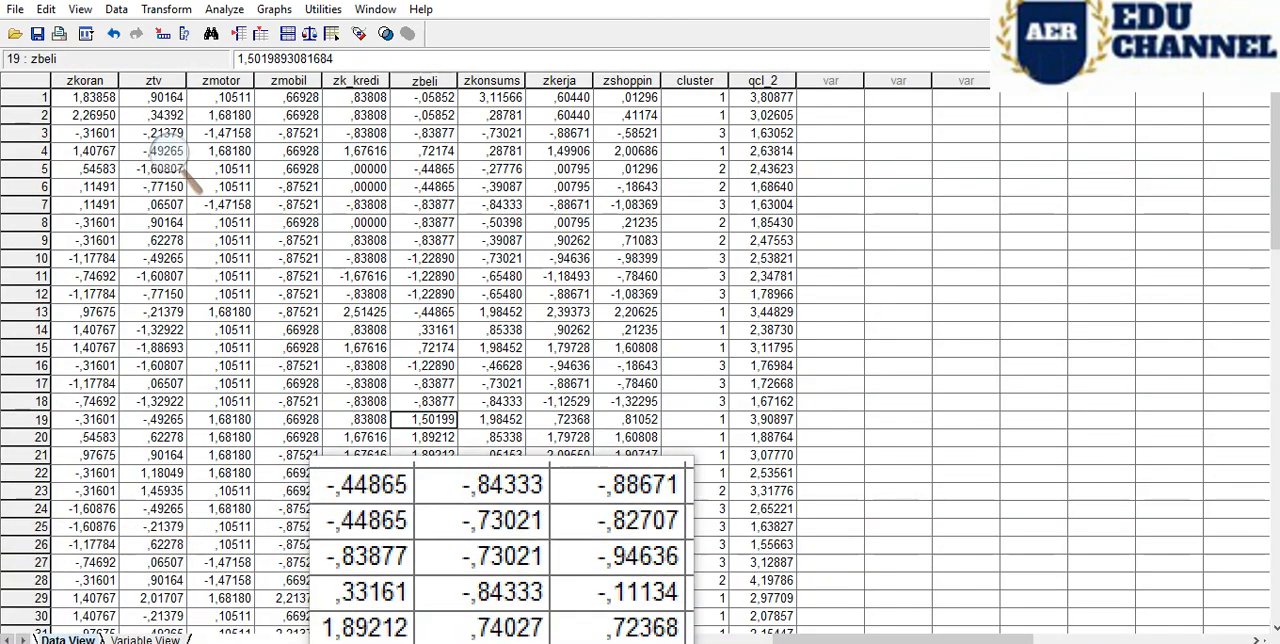
left_click(699, 81)
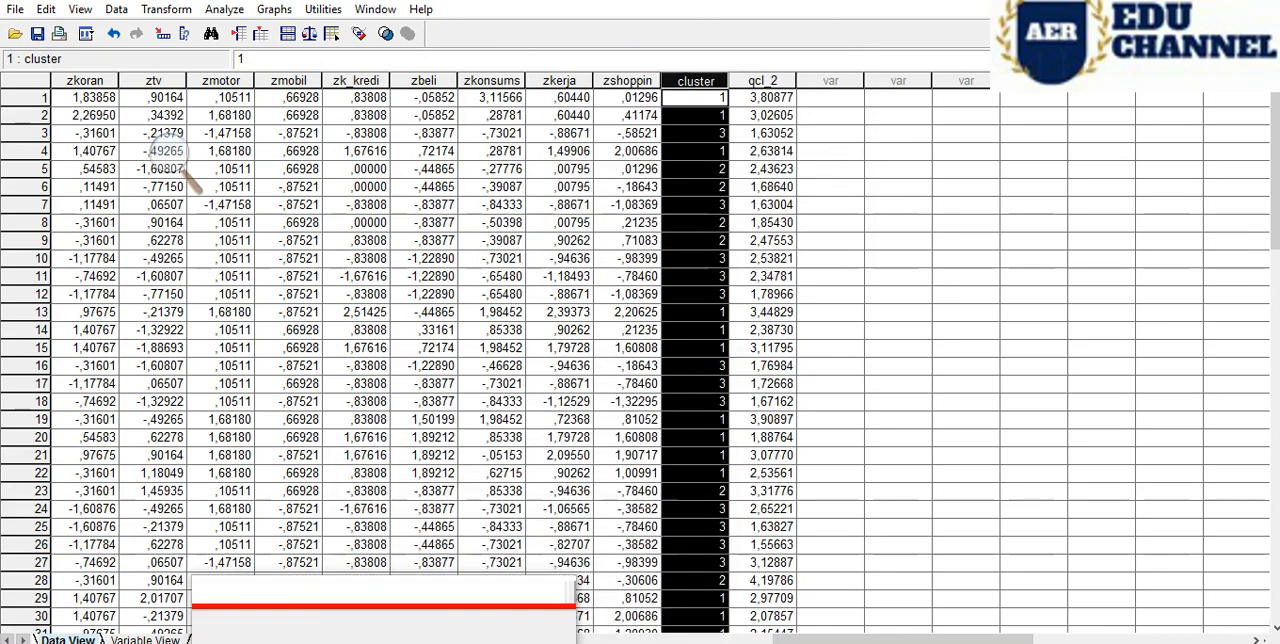
left_click(325, 640)
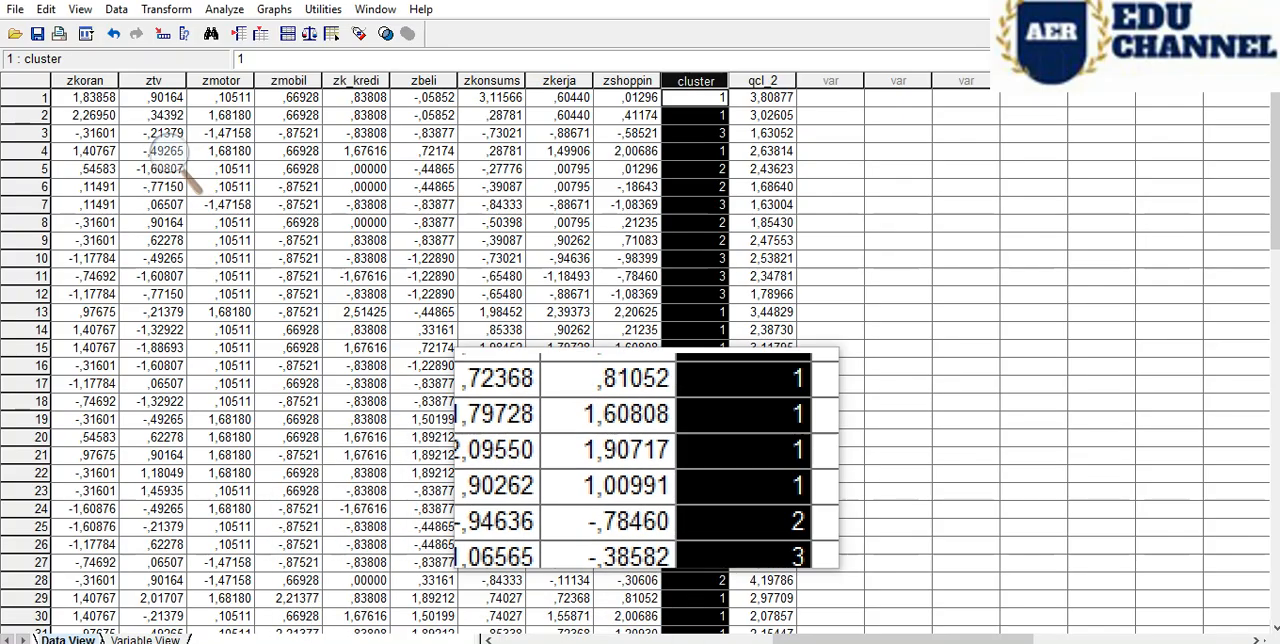
left_click(825, 421)
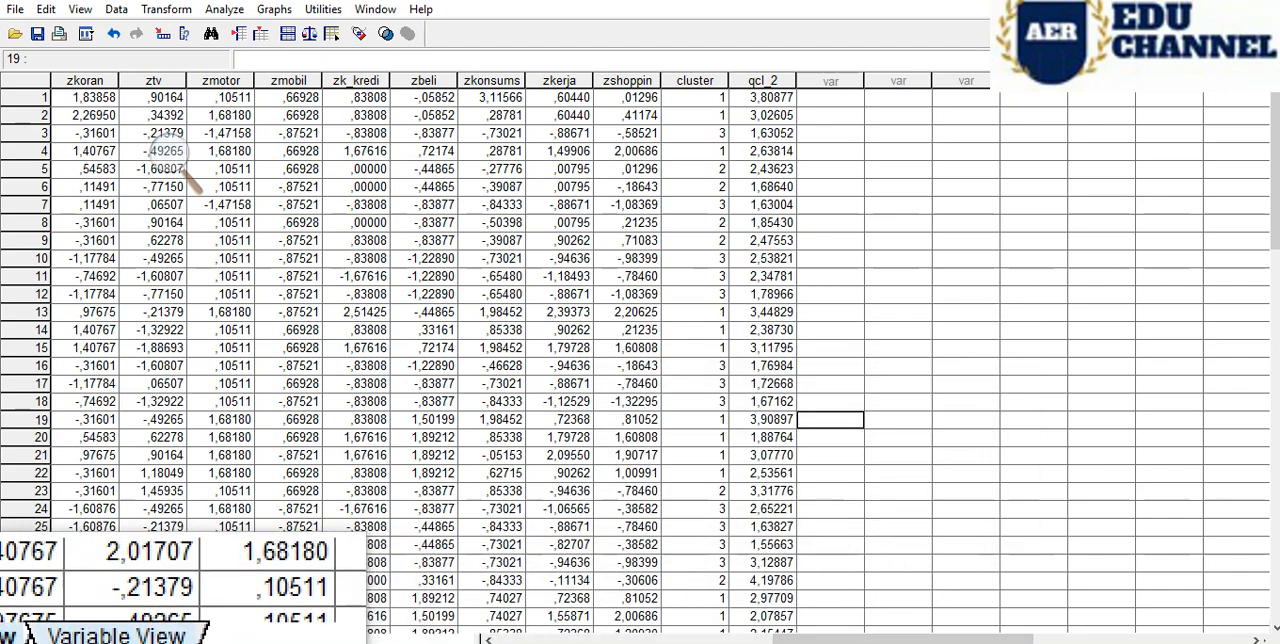
- Check the cluster variable's definition in the variable view, and examine its column of values in the data view
left_click(145, 639)
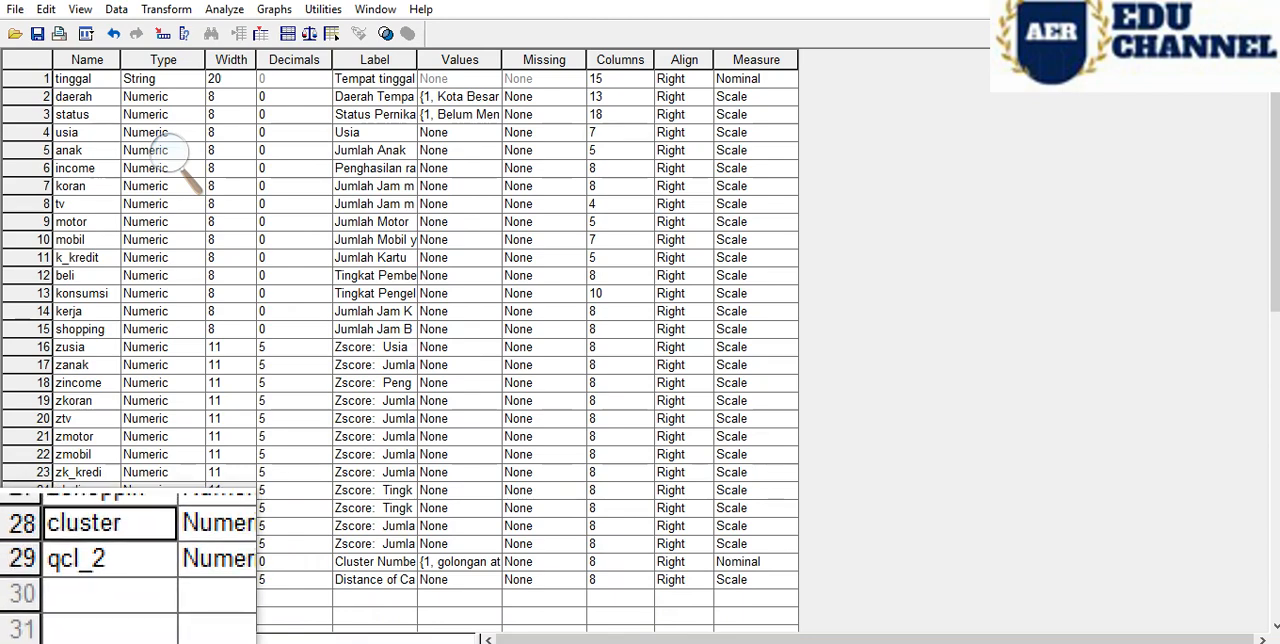
left_click(60, 639)
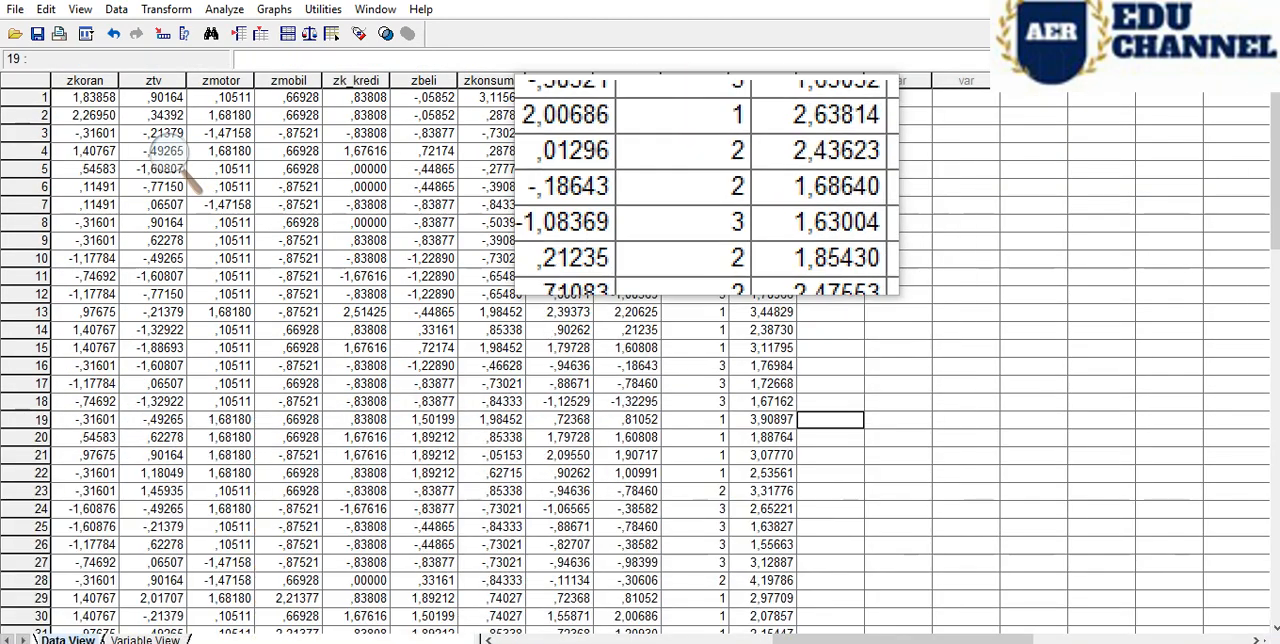
left_click(692, 80)
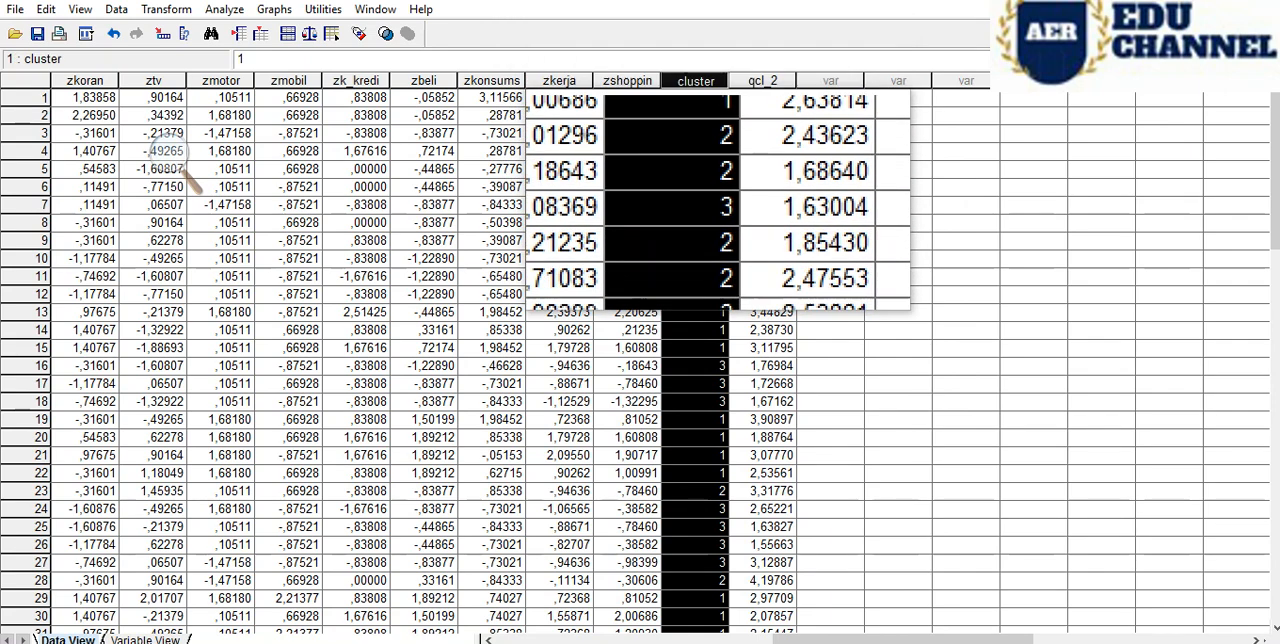
left_click(717, 259)
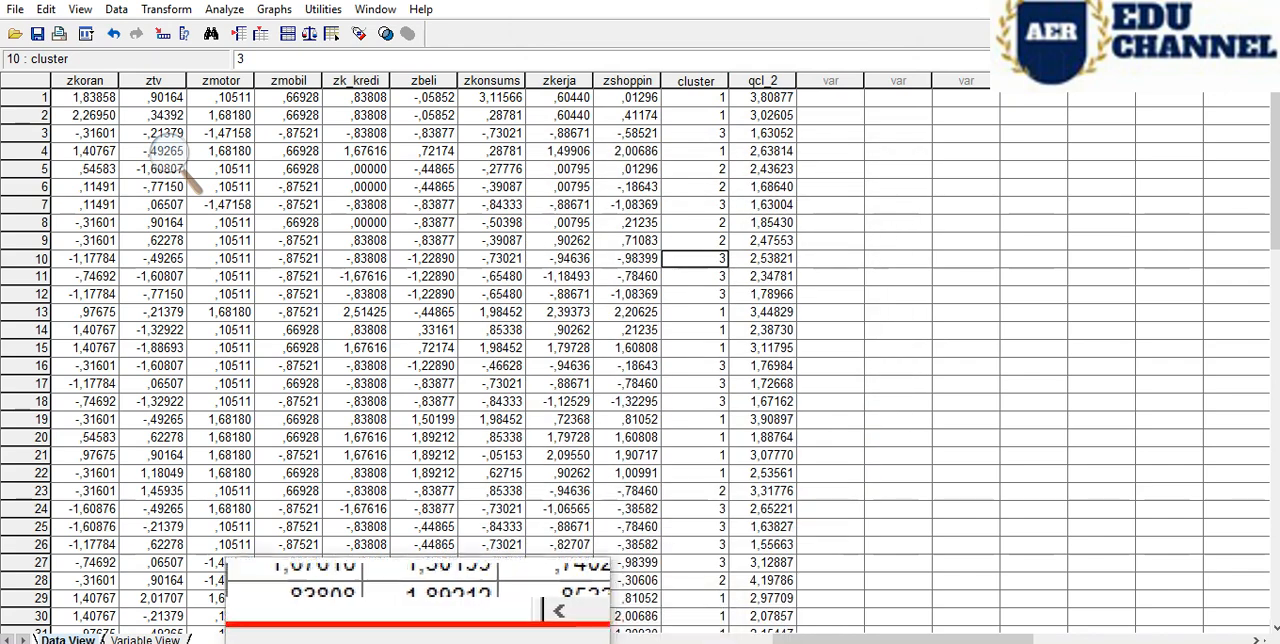
- Consult the reference page's value-label instructions and review the value labels defined for the cluster variable, keeping them as they are
left_click(145, 639)
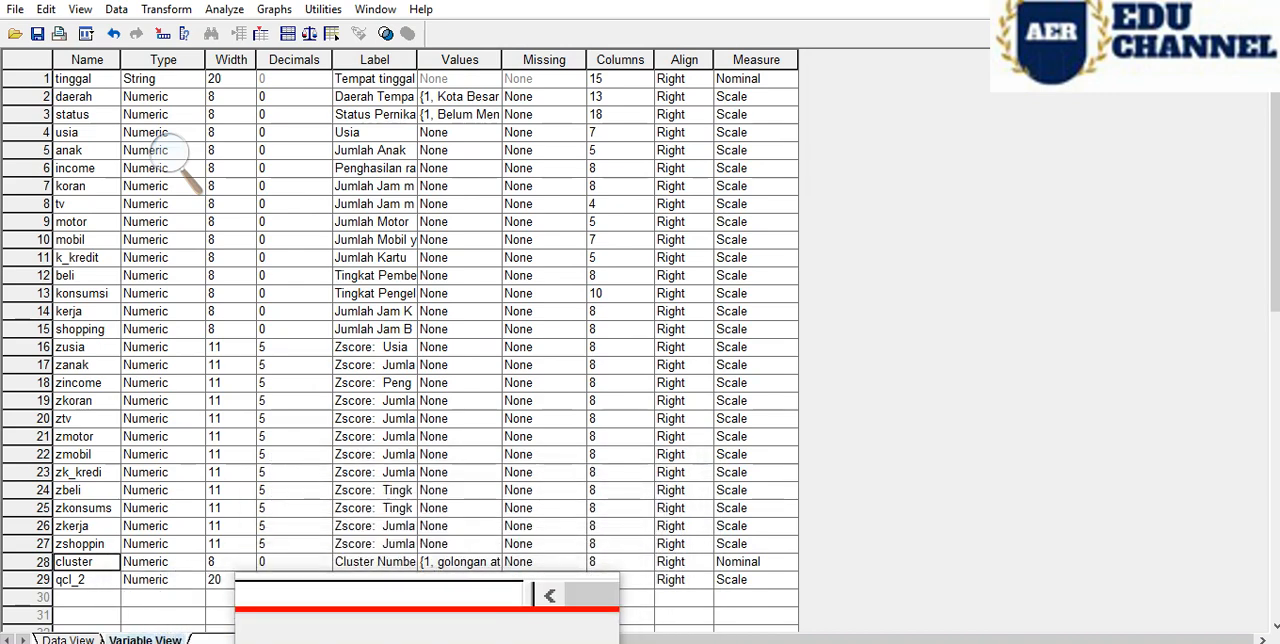
left_click(392, 642)
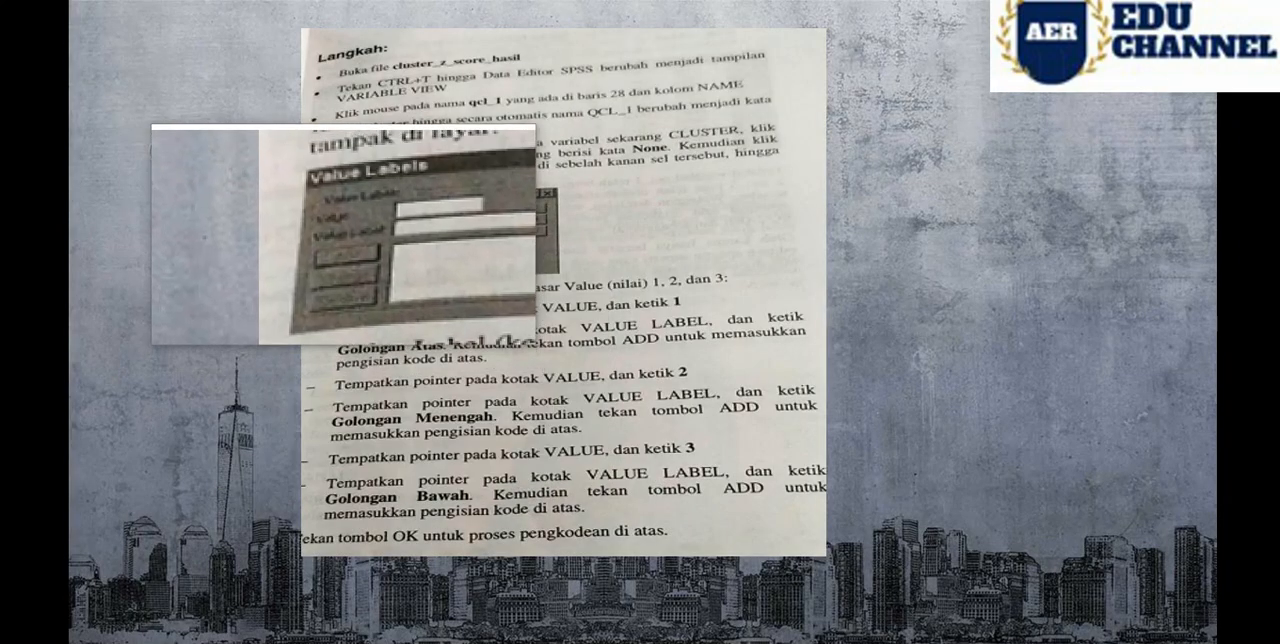
mouse_move(387, 642)
left_click(470, 600)
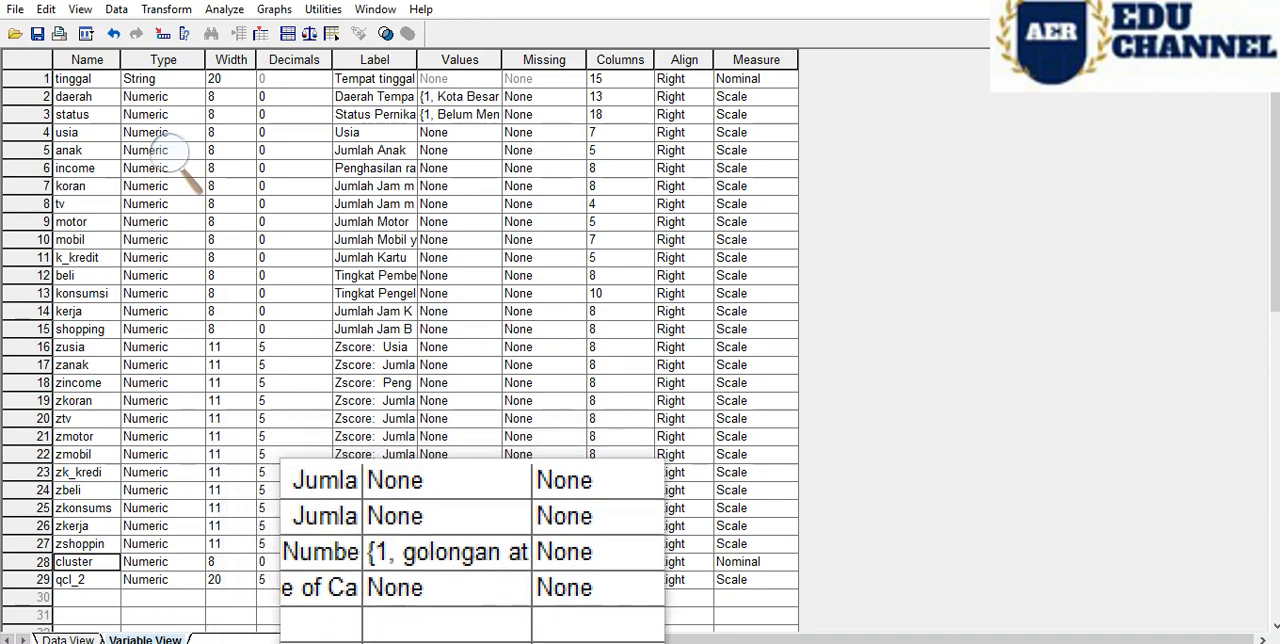
left_click(496, 562)
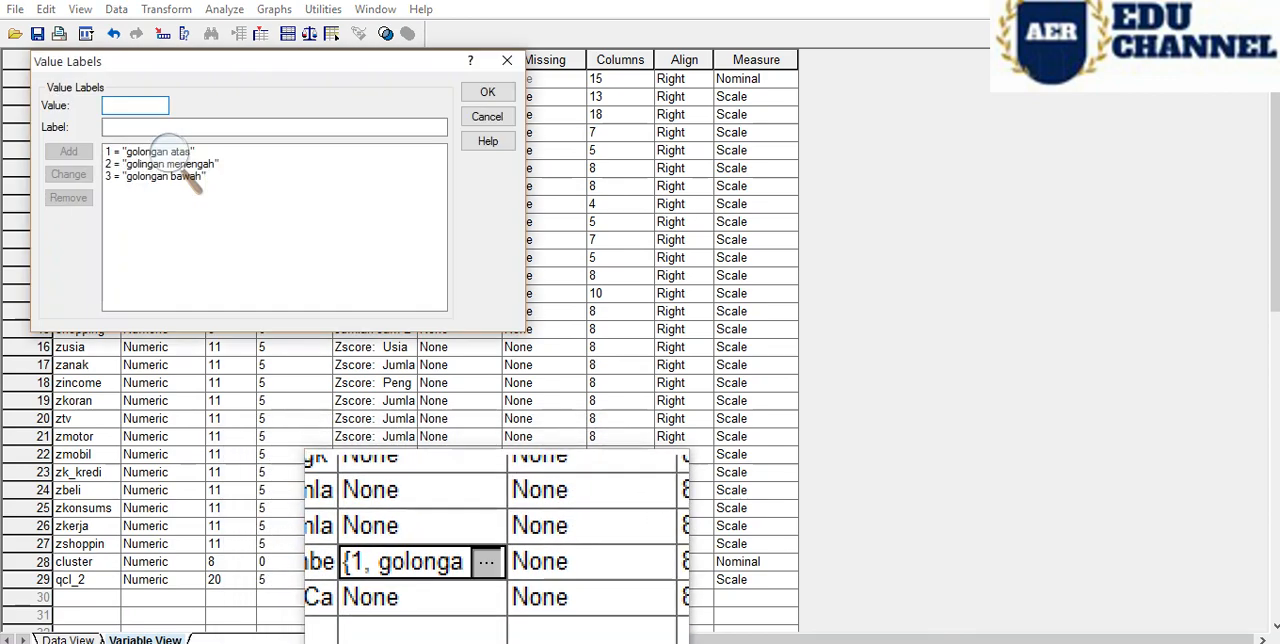
left_click(493, 96)
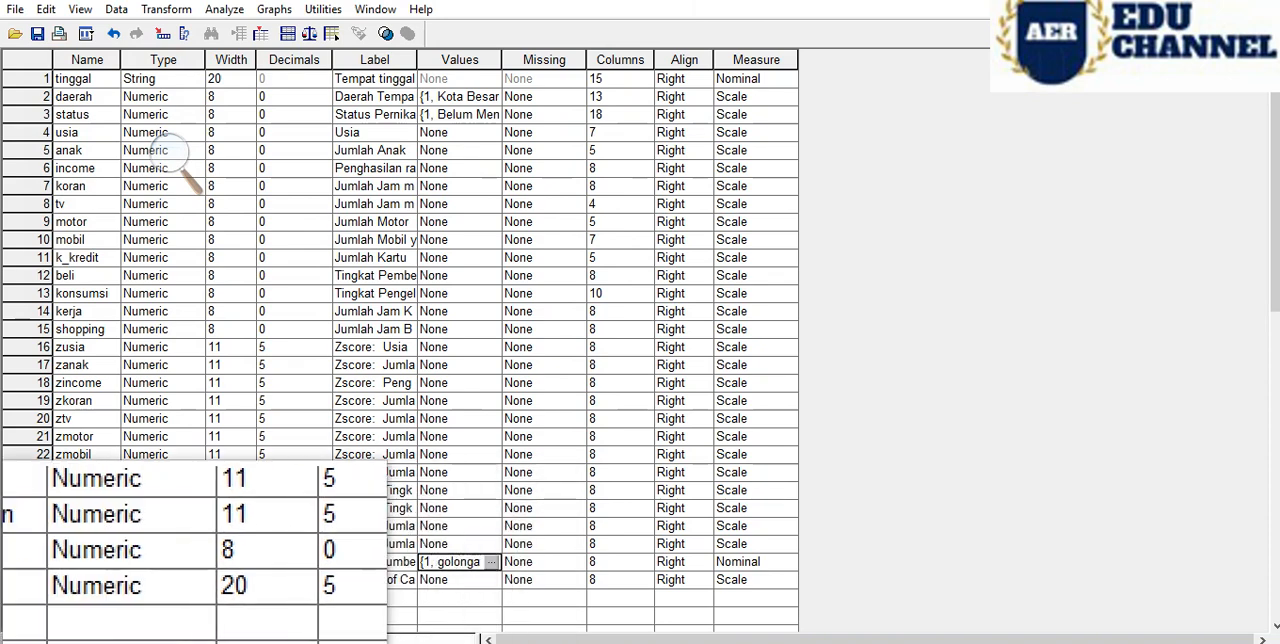
- Select the cluster variable's row and its data column, and compare the column again with the reference page's labelled table
left_click(45, 562)
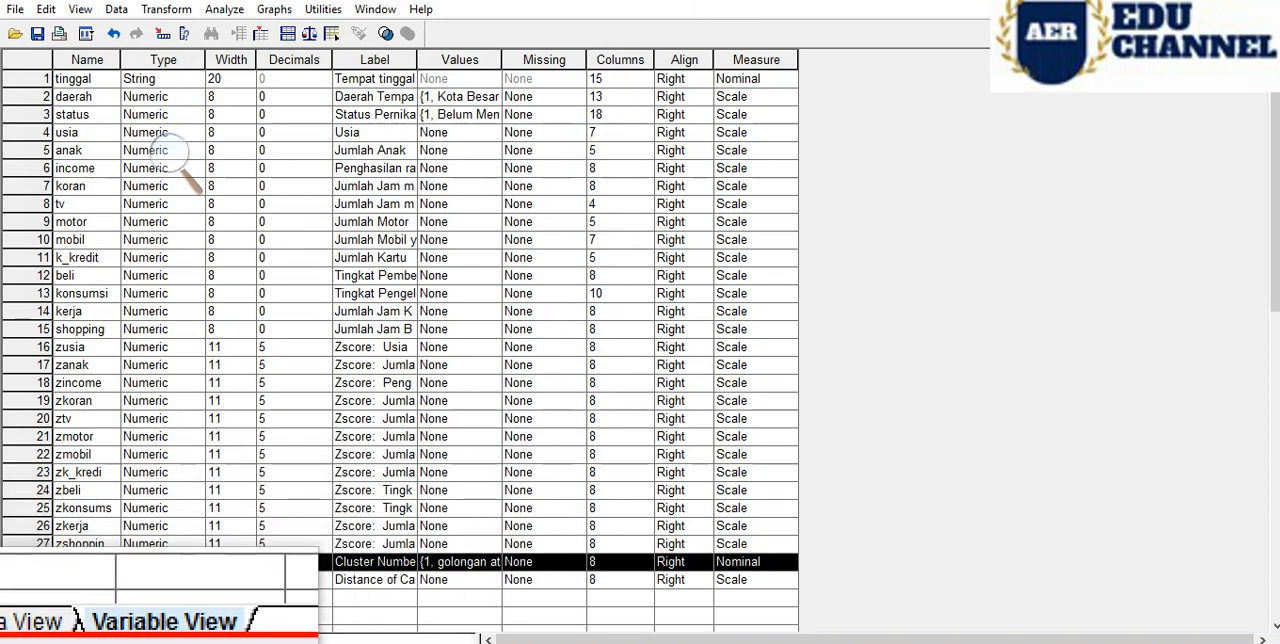
left_click(65, 640)
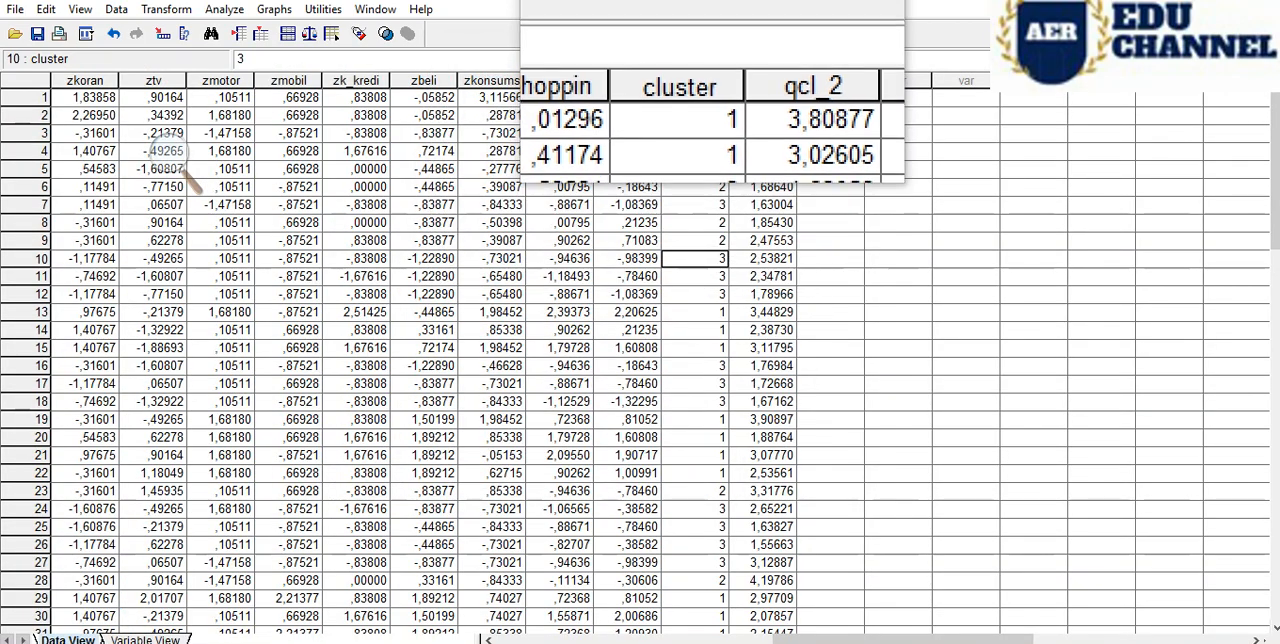
left_click(696, 80)
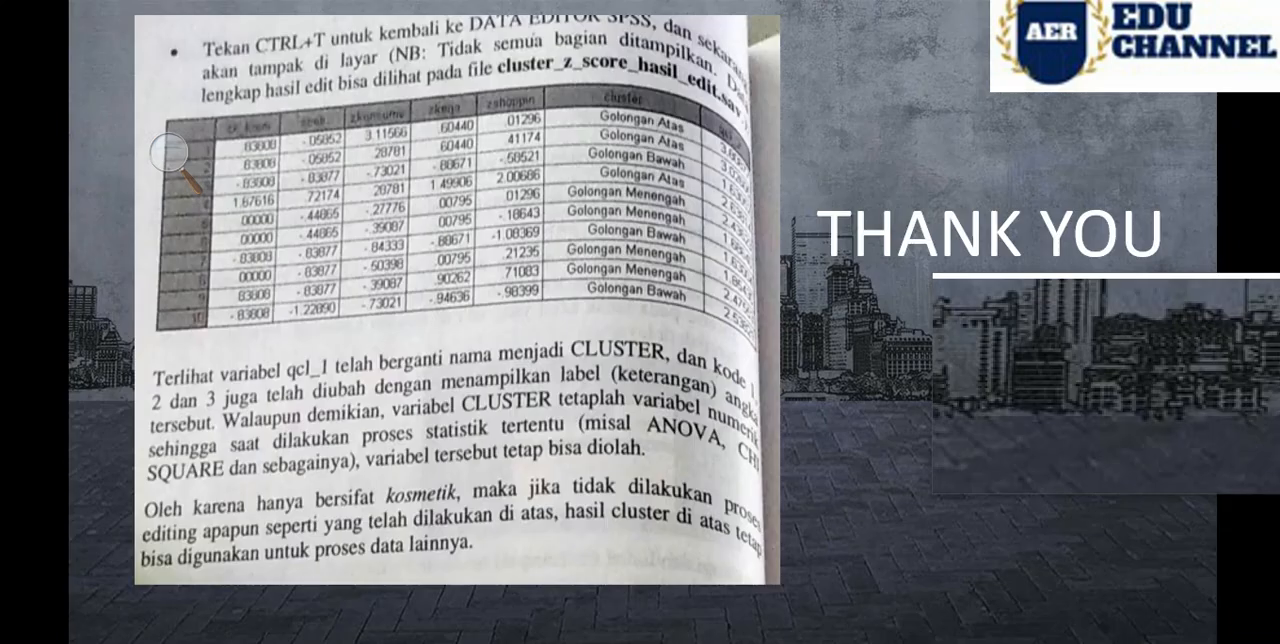
key("Left")
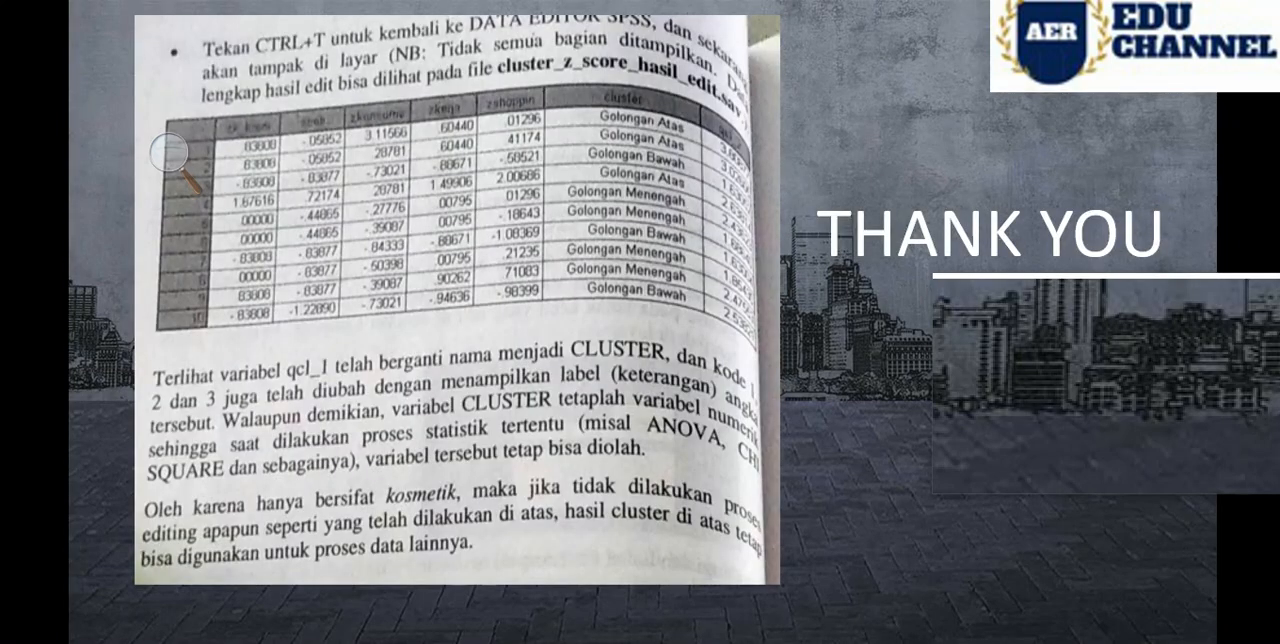